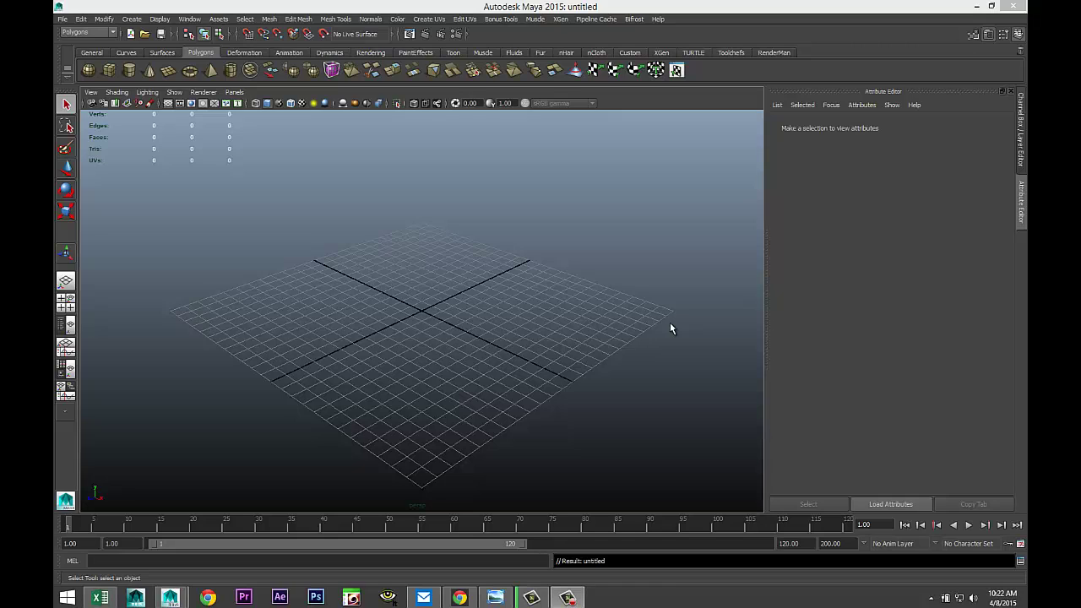
# Create a polygon pipe near the grid centre, about 10.3 in radius, 7.1 high and 5 thick.
pyautogui.keyDown('alt'); pyautogui.moveTo(556, 365); pyautogui.dragTo(592, 367); pyautogui.keyUp('alt')
pyautogui.moveTo(591, 362)
pyautogui.keyDown('alt'); pyautogui.mouseDown(button='middle')
pyautogui.moveTo(581, 372)
pyautogui.moveTo(591, 366)
pyautogui.mouseUp(button='middle'); pyautogui.keyUp('alt')
pyautogui.scroll(2, 590, 369)
pyautogui.moveTo(587, 381)
pyautogui.keyDown('alt'); pyautogui.mouseDown()
pyautogui.moveTo(589, 372)
pyautogui.moveTo(600, 377)
pyautogui.mouseUp(); pyautogui.keyUp('alt')
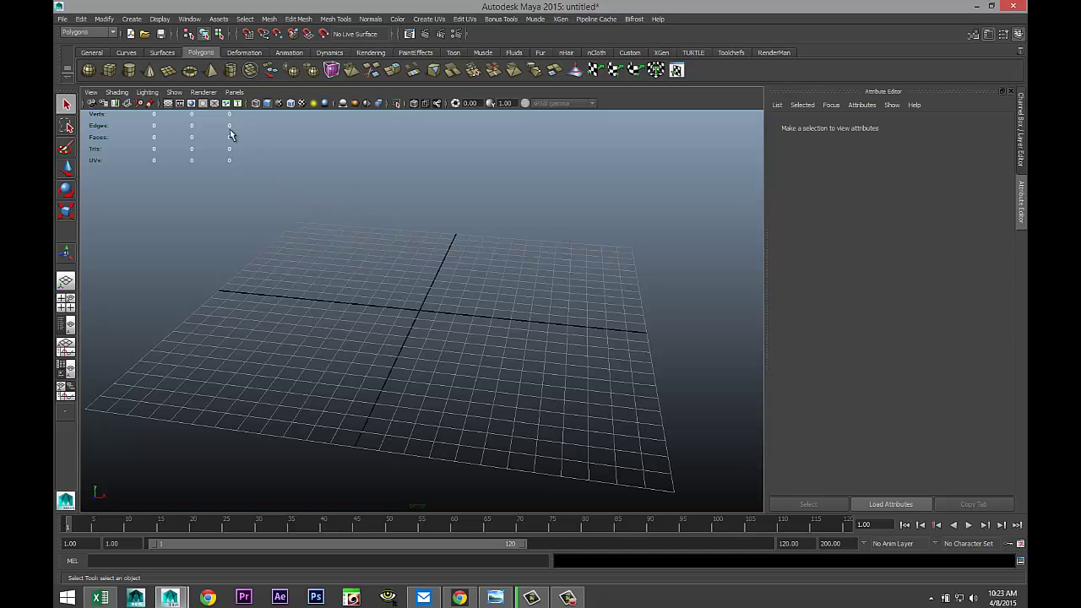
pyautogui.click(230, 70)
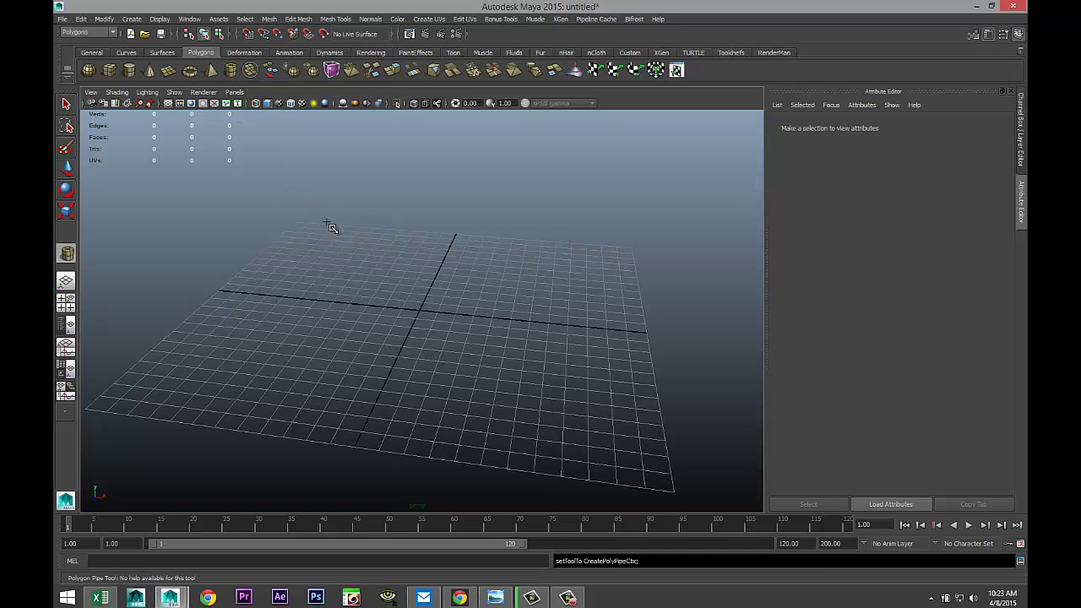
pyautogui.moveTo(413, 317); pyautogui.dragTo(589, 275)
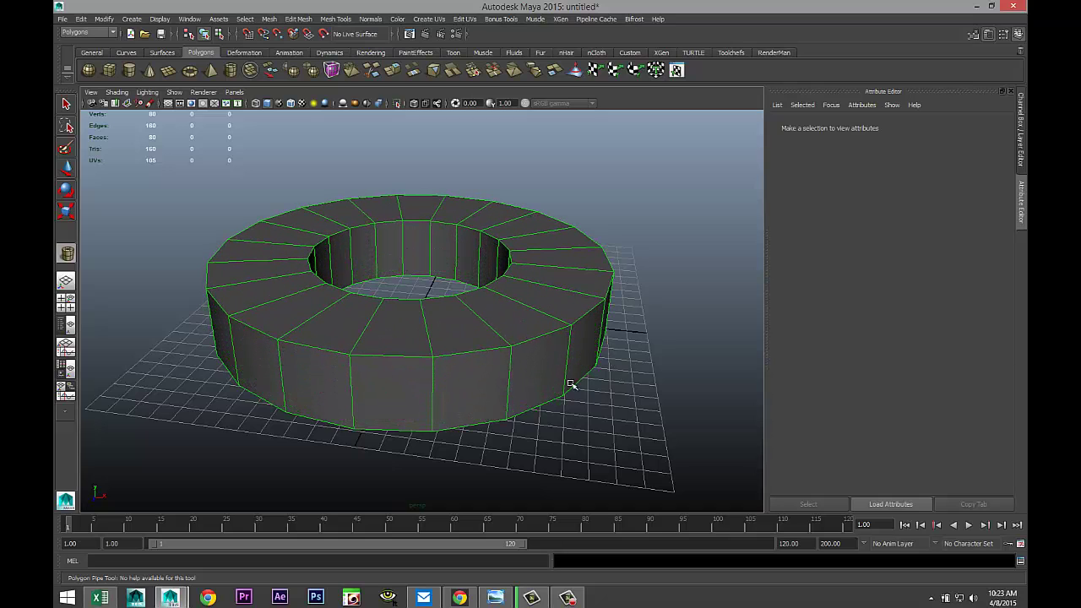
pyautogui.scroll(-5, 570, 387)
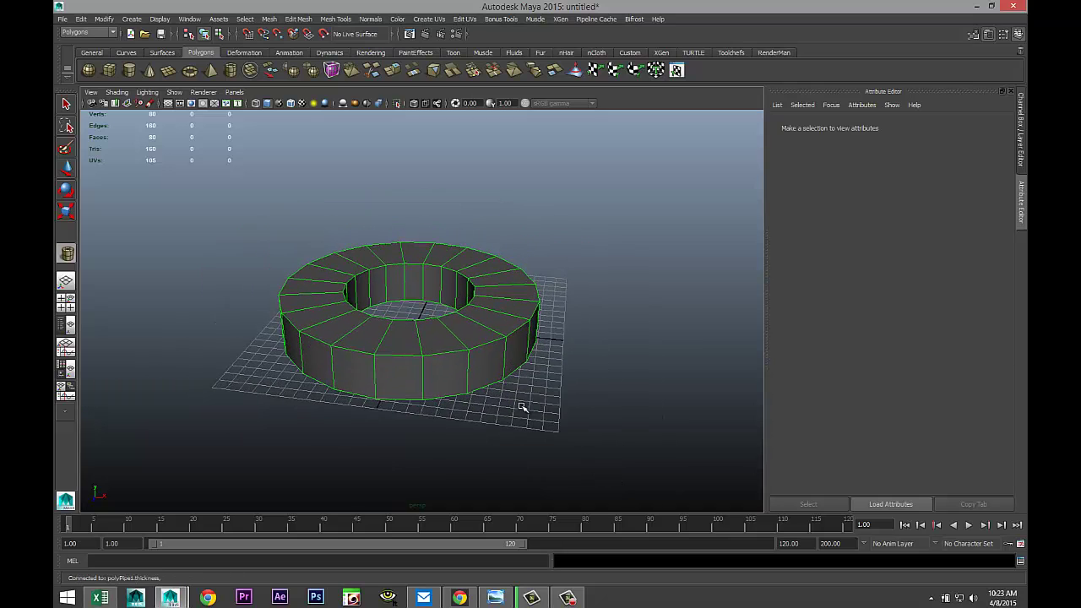
pyautogui.keyDown('alt'); pyautogui.moveTo(523, 408); pyautogui.dragTo(538, 422); pyautogui.keyUp('alt')
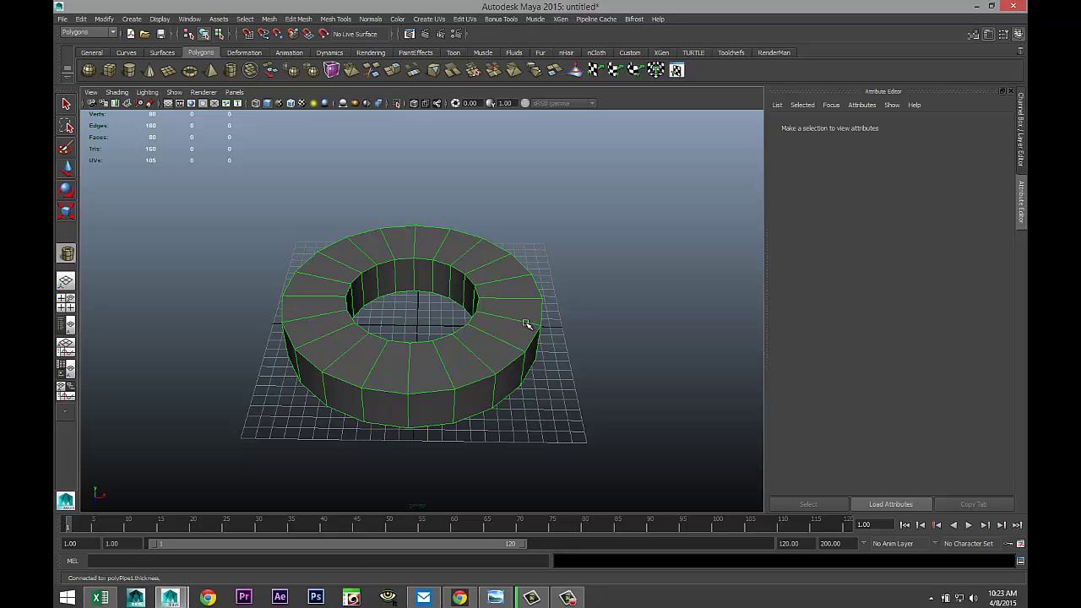
pyautogui.press('q')
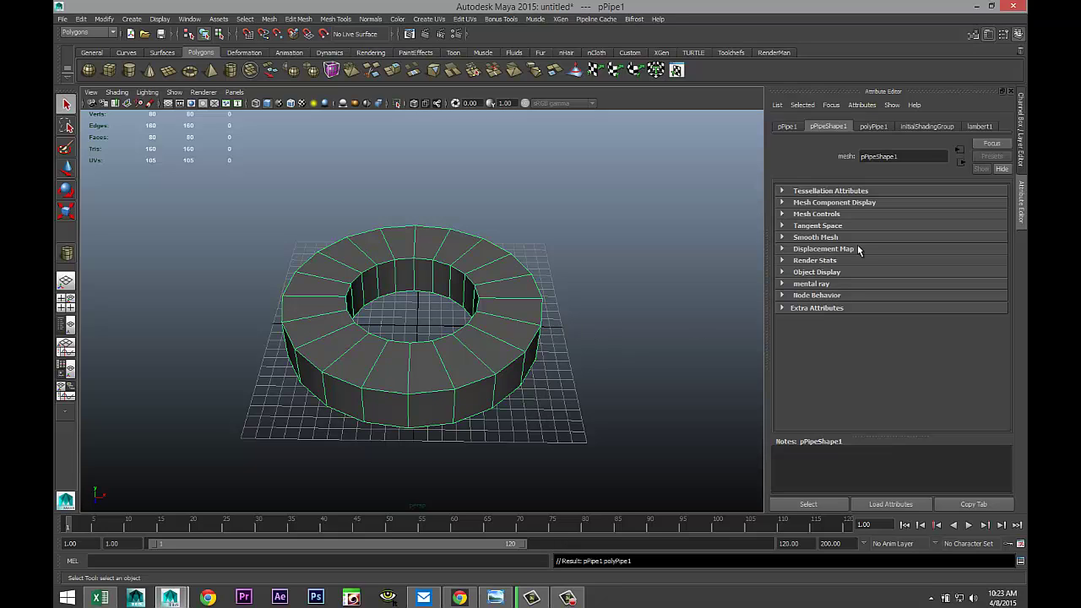
# Set the pipe's X, Y and Z translation to 0 so it sits at the origin.
pyautogui.click(787, 127)
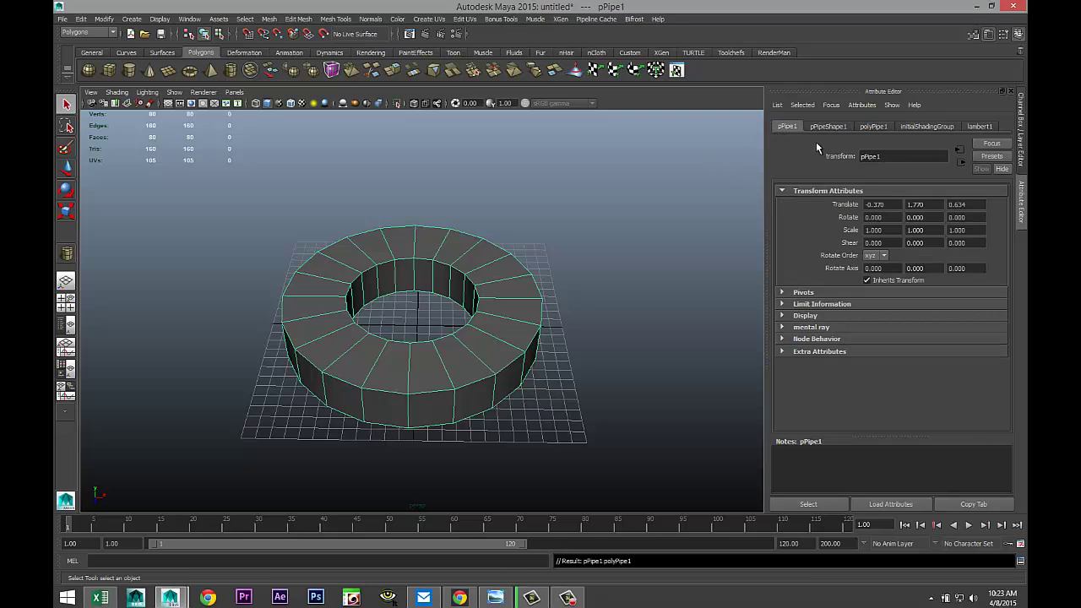
pyautogui.click(884, 205)
pyautogui.write('0')
pyautogui.click(937, 204)
pyautogui.write('0')
pyautogui.click(969, 205)
pyautogui.write('0')
pyautogui.press('Return')
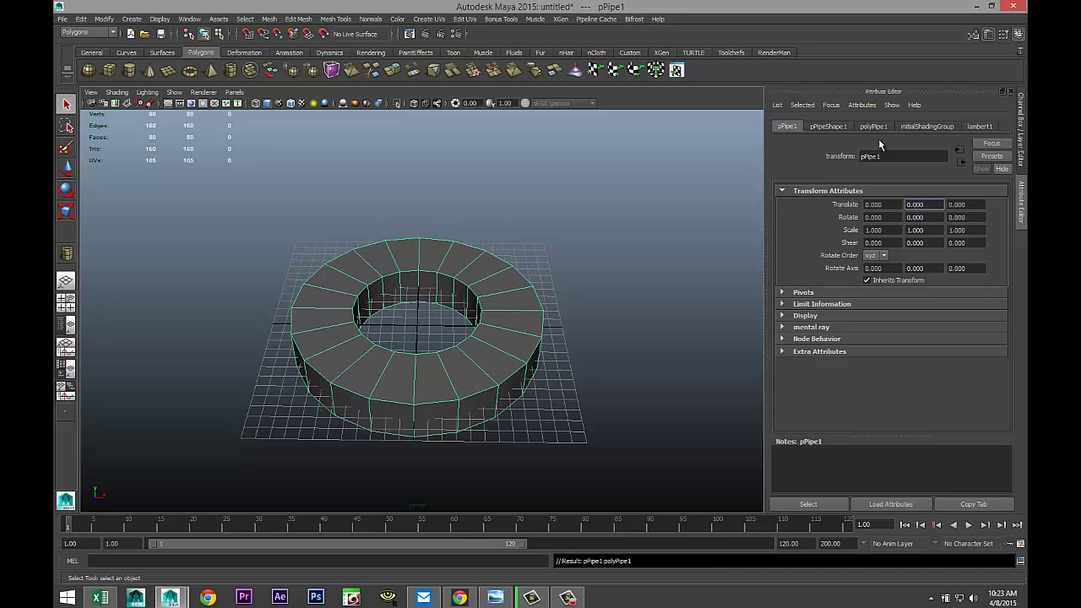
# Set the pipe's axis subdivisions to 18.
pyautogui.click(874, 127)
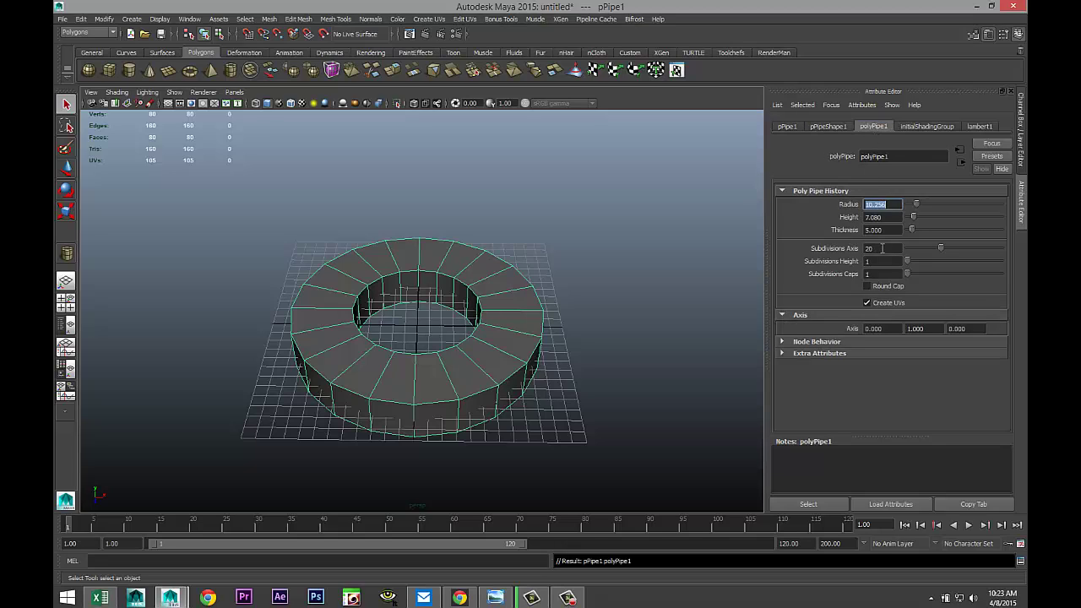
pyautogui.click(883, 249)
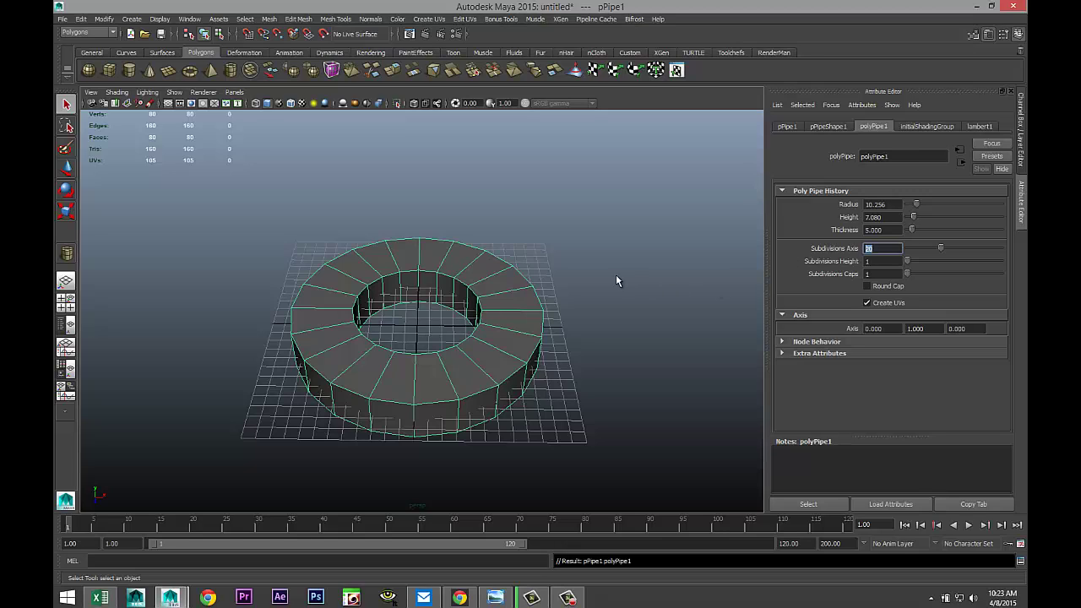
pyautogui.write('16')
pyautogui.press('Return')
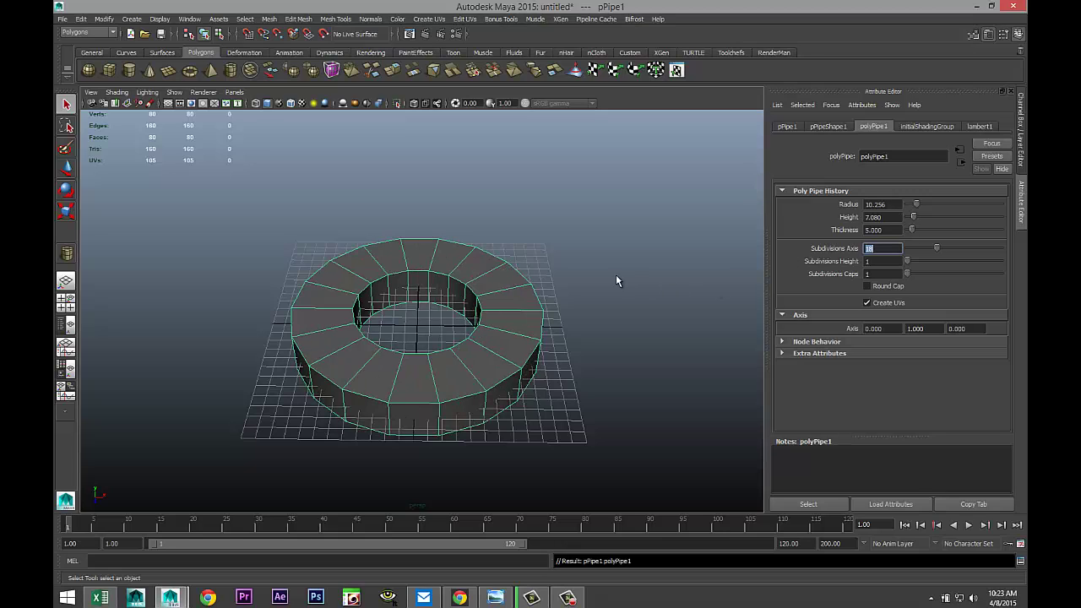
# Create a polygon cylinder beside the pipe, about 4.8 in radius and 8.5 high.
pyautogui.scroll(-2, 585, 294)
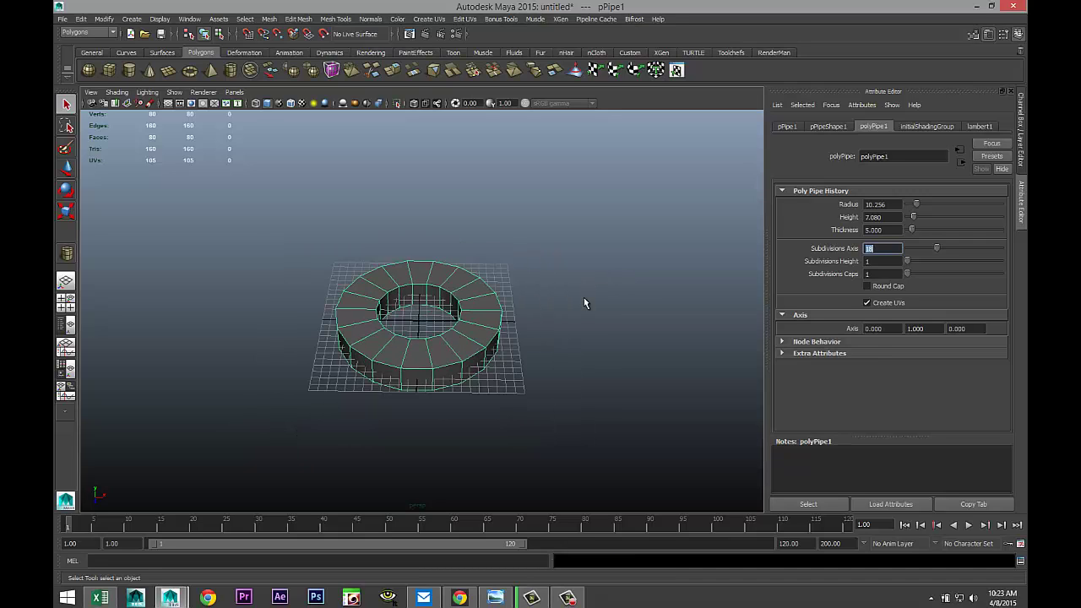
pyautogui.click(128, 71)
pyautogui.moveTo(622, 384); pyautogui.dragTo(669, 323)
# Set the cylinder's X, Y and Z translation to 0 to centre it in the pipe.
pyautogui.click(793, 126)
pyautogui.doubleClick(878, 204)
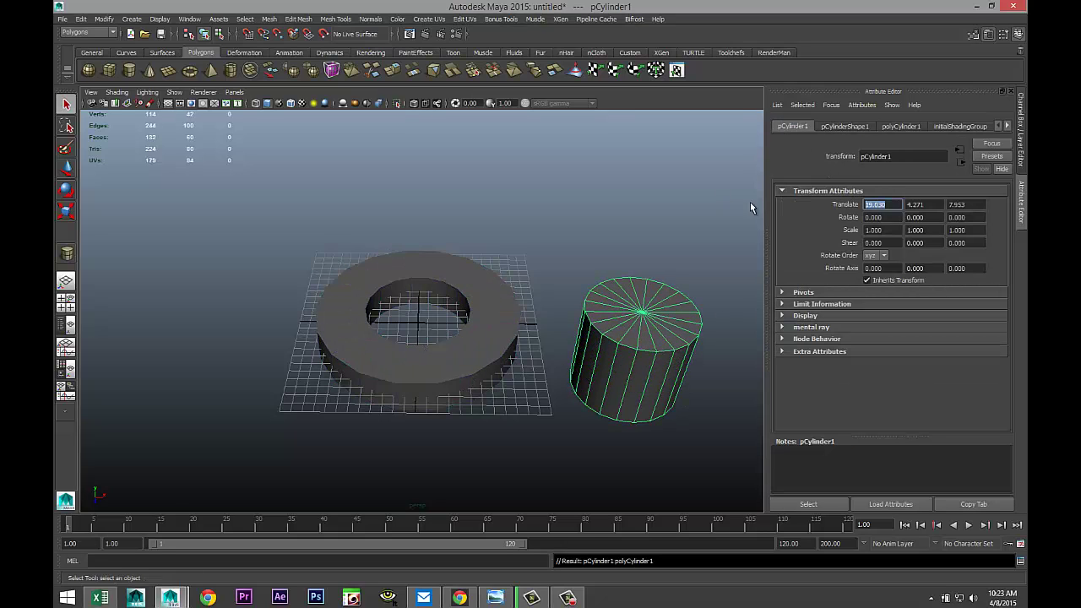
pyautogui.write('0')
pyautogui.doubleClick(929, 204)
pyautogui.write('0')
pyautogui.press('Tab')
pyautogui.click(931, 204)
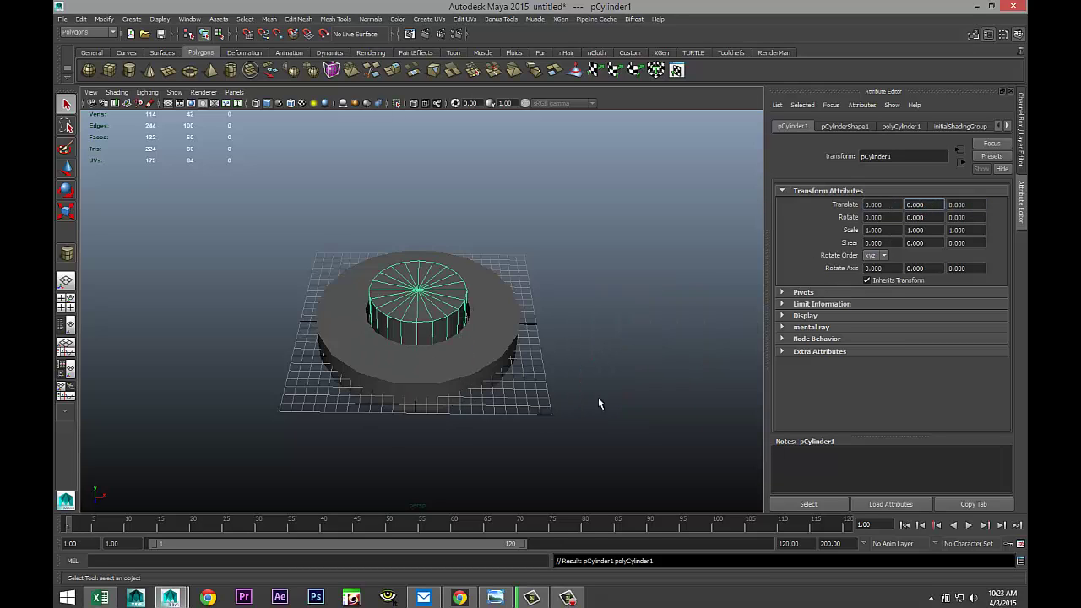
# Scale the cylinder uniformly to about 4.65.
pyautogui.click(591, 318)
pyautogui.click(437, 320)
pyautogui.press('r')
pyautogui.moveTo(421, 327); pyautogui.dragTo(591, 382)
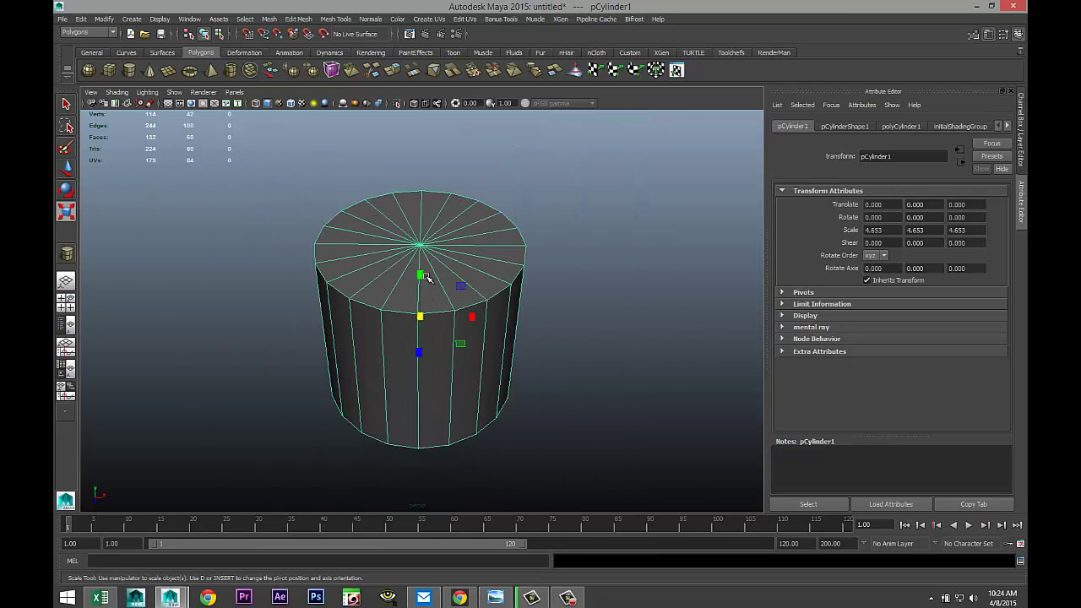
# Flatten the cylinder to a Y scale of about 0.21 and lower it beneath the pipe to about Y -17.9.
pyautogui.keyDown('shift'); pyautogui.click(423, 279); pyautogui.keyUp('shift')
pyautogui.click(475, 302)
pyautogui.moveTo(421, 275); pyautogui.dragTo(431, 332)
pyautogui.press('w')
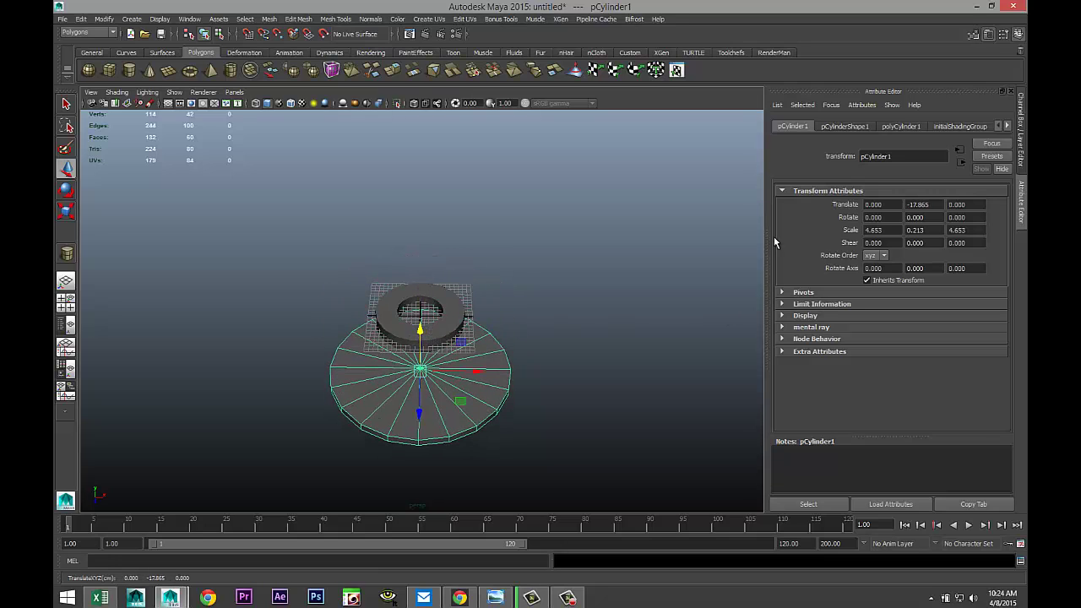
# Set the flattened cylinder's axis subdivisions to 6 to turn it into a hexagonal plate.
pyautogui.click(900, 126)
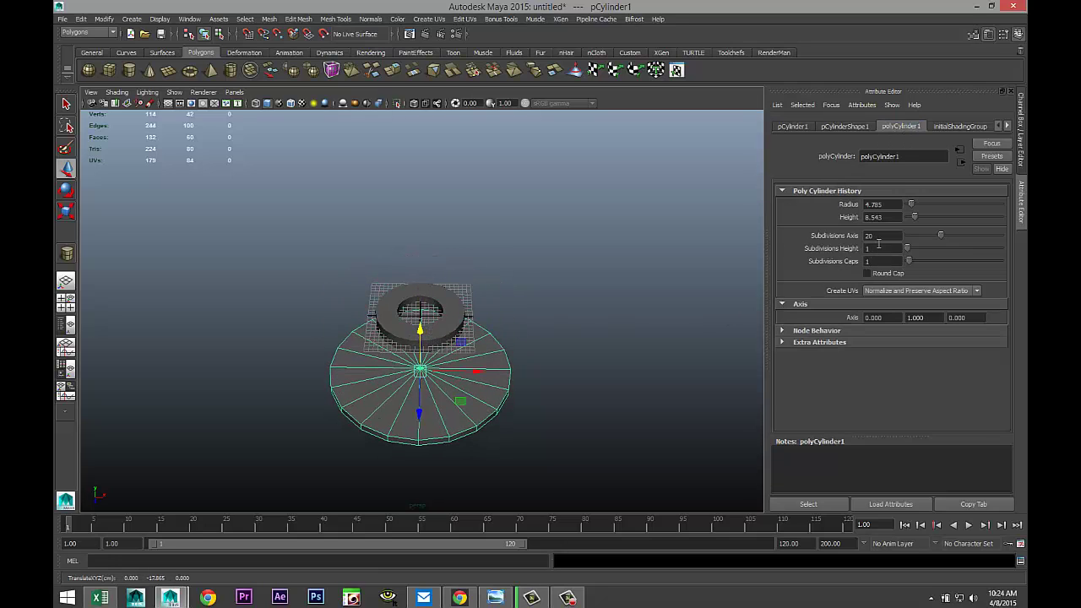
pyautogui.doubleClick(876, 235)
pyautogui.press('Return')
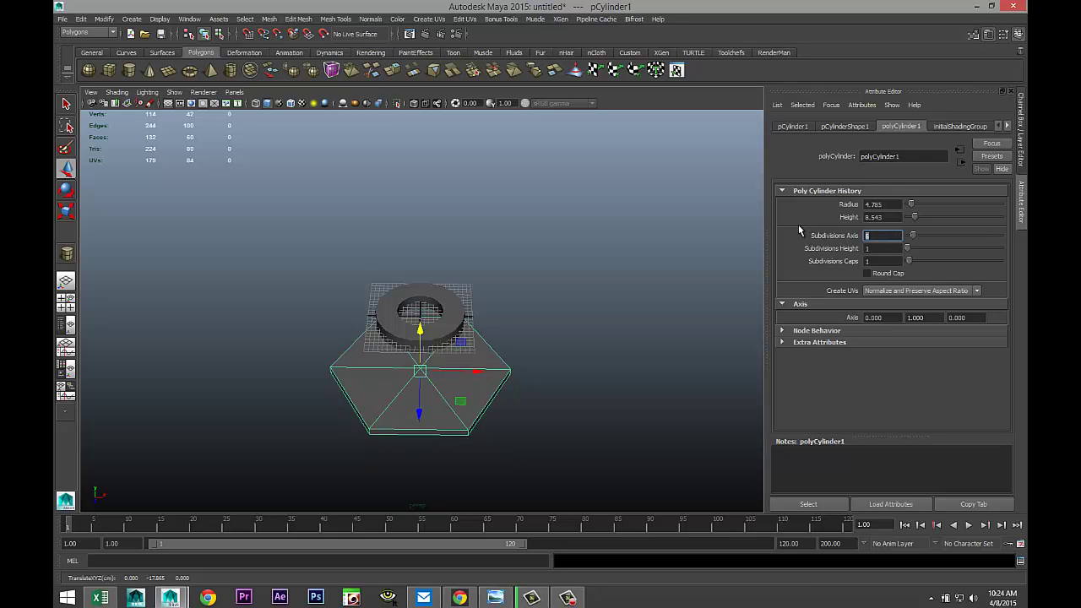
# Select the full loop of outer side faces on the pipe and extrude it with a thickness of 5.
pyautogui.moveTo(569, 333)
pyautogui.keyDown('alt'); pyautogui.mouseDown()
pyautogui.moveTo(579, 258)
pyautogui.moveTo(570, 344)
pyautogui.mouseUp(); pyautogui.keyUp('alt')
pyautogui.scroll(3, 566, 350)
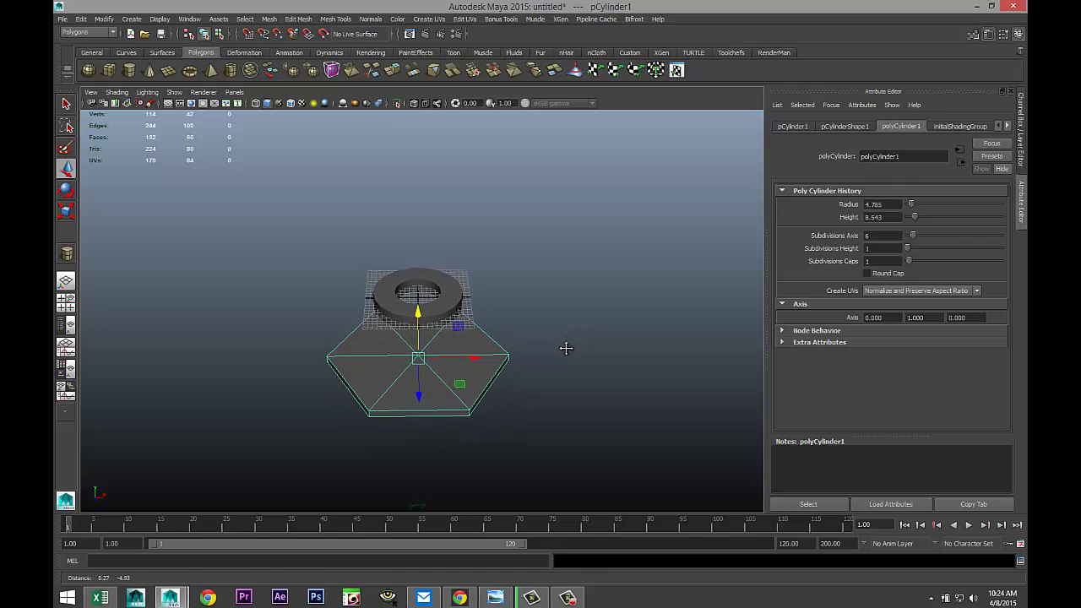
pyautogui.scroll(2, 571, 363)
pyautogui.scroll(2, 573, 373)
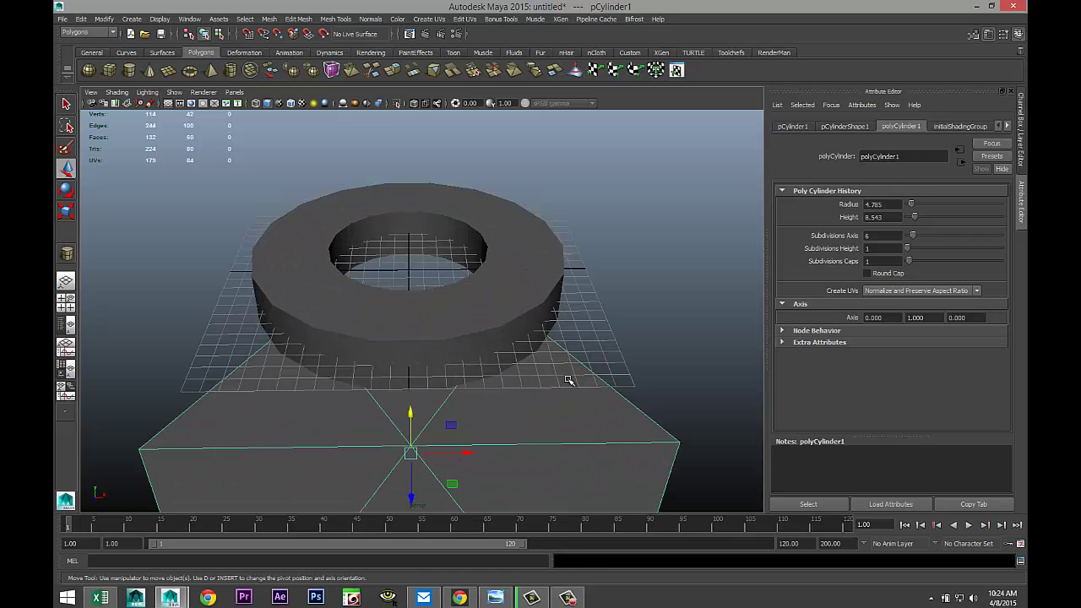
pyautogui.click(490, 318)
pyautogui.moveTo(478, 321); pyautogui.dragTo(471, 350, button='right')
pyautogui.doubleClick(424, 356)
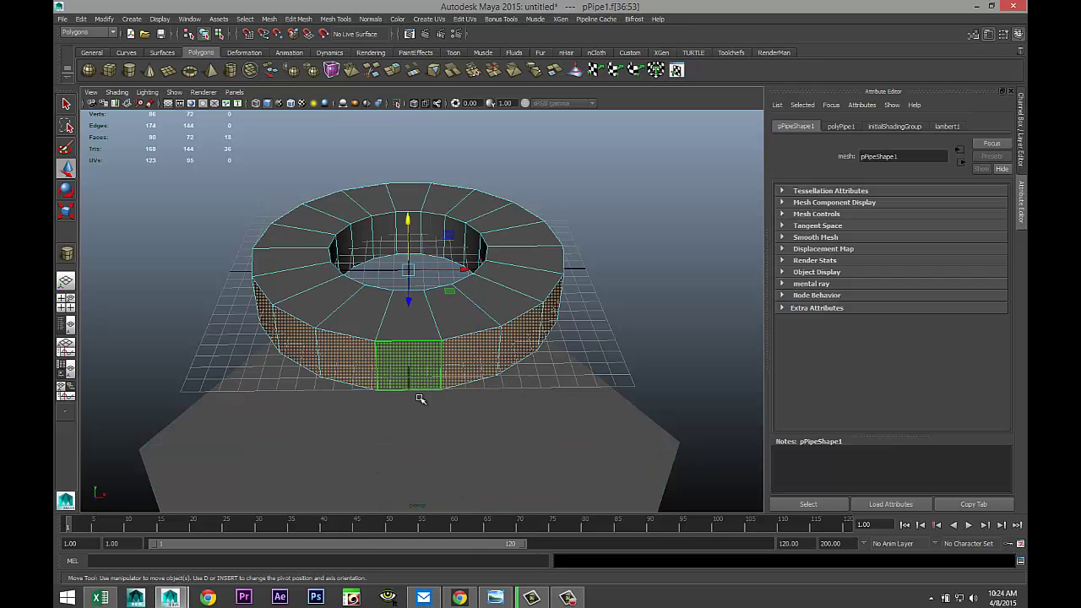
pyautogui.keyDown('alt'); pyautogui.moveTo(434, 406); pyautogui.dragTo(526, 266); pyautogui.keyUp('alt')
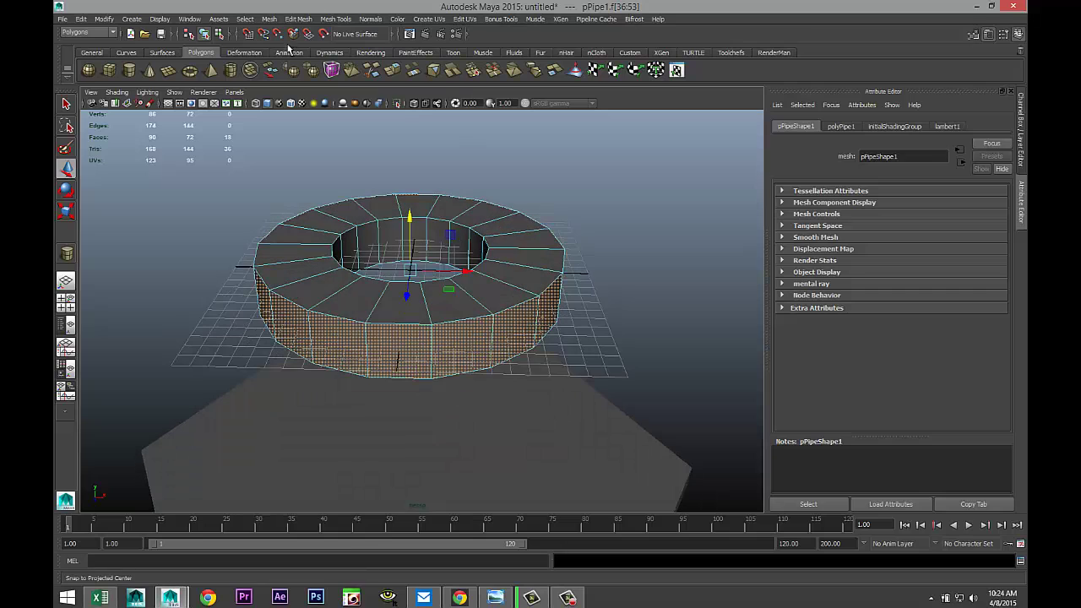
pyautogui.click(299, 20)
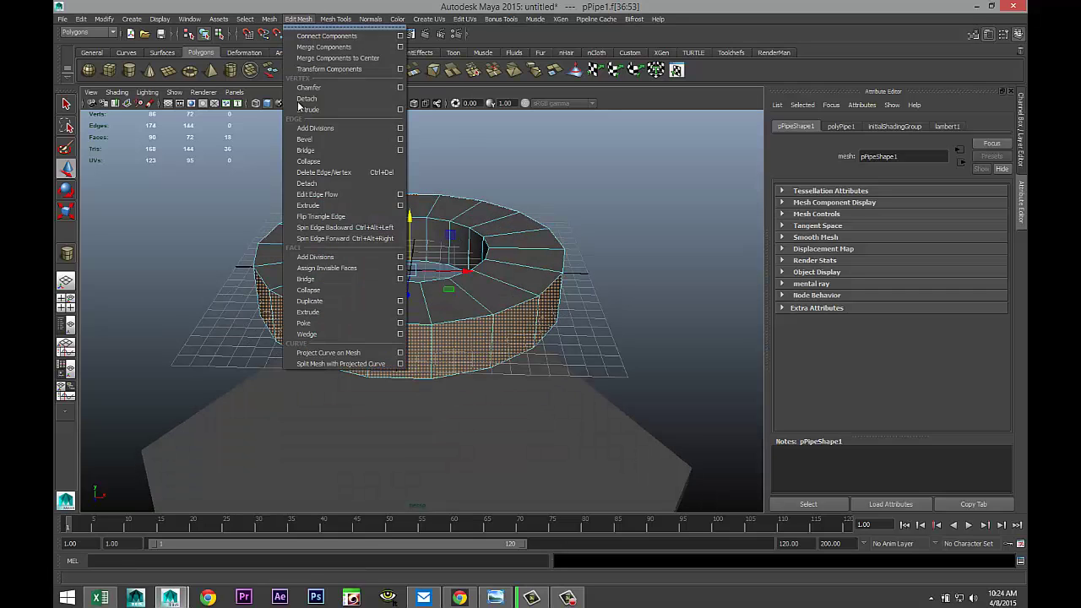
pyautogui.click(339, 309)
pyautogui.click(684, 256)
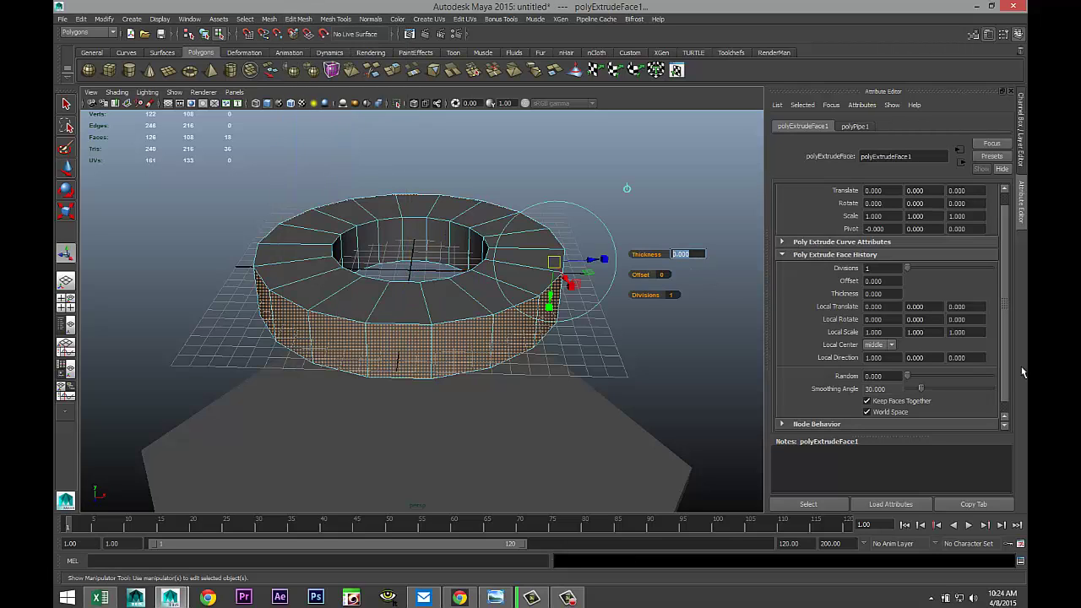
pyautogui.press('Return')
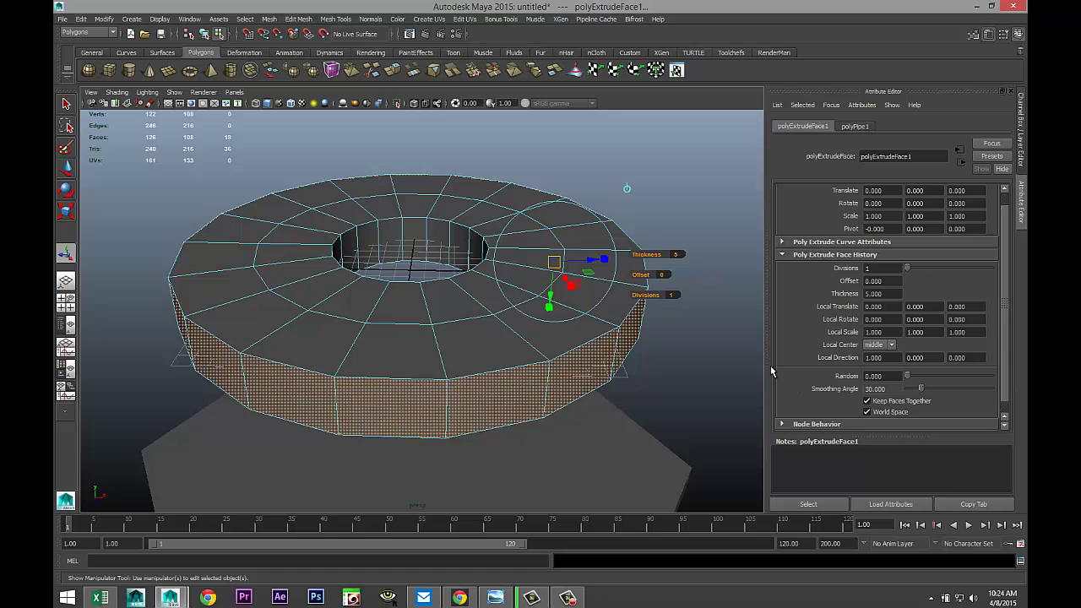
# Extrude the inner loop of faces on the pipe's upper surface and raise it slightly to about Y 2.0.
pyautogui.keyDown('alt'); pyautogui.moveTo(730, 380); pyautogui.dragTo(734, 376); pyautogui.keyUp('alt')
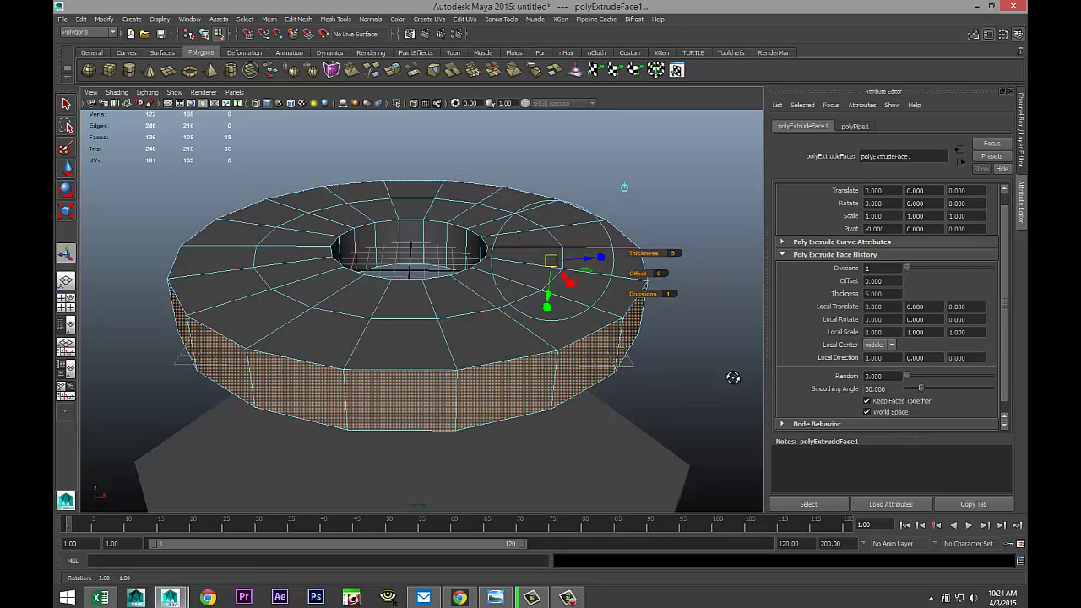
pyautogui.click(405, 343)
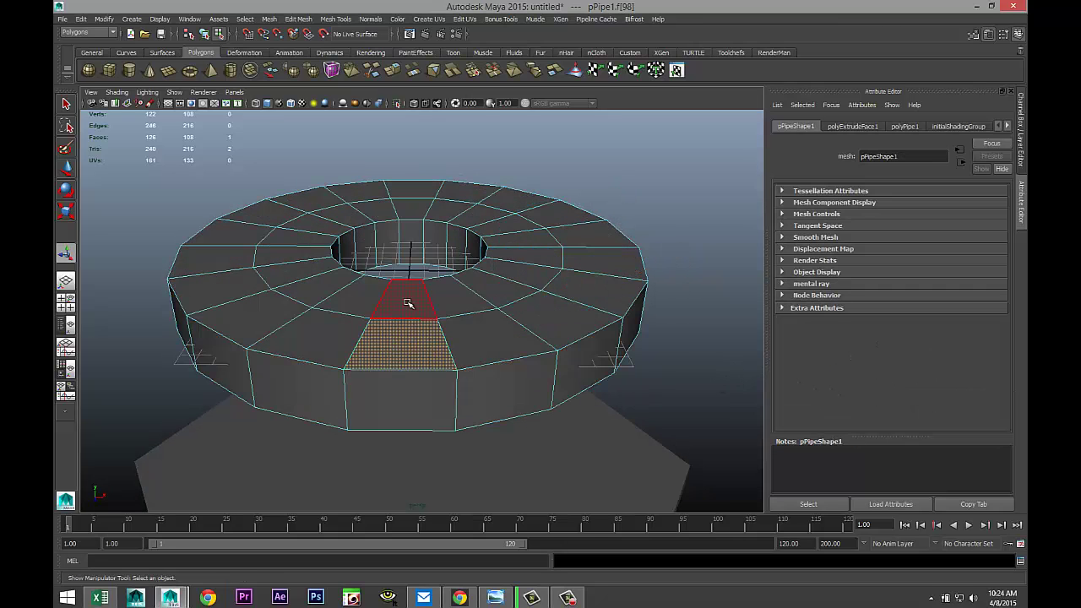
pyautogui.click(407, 302)
pyautogui.keyDown('shift'); pyautogui.doubleClick(362, 299); pyautogui.keyUp('shift')
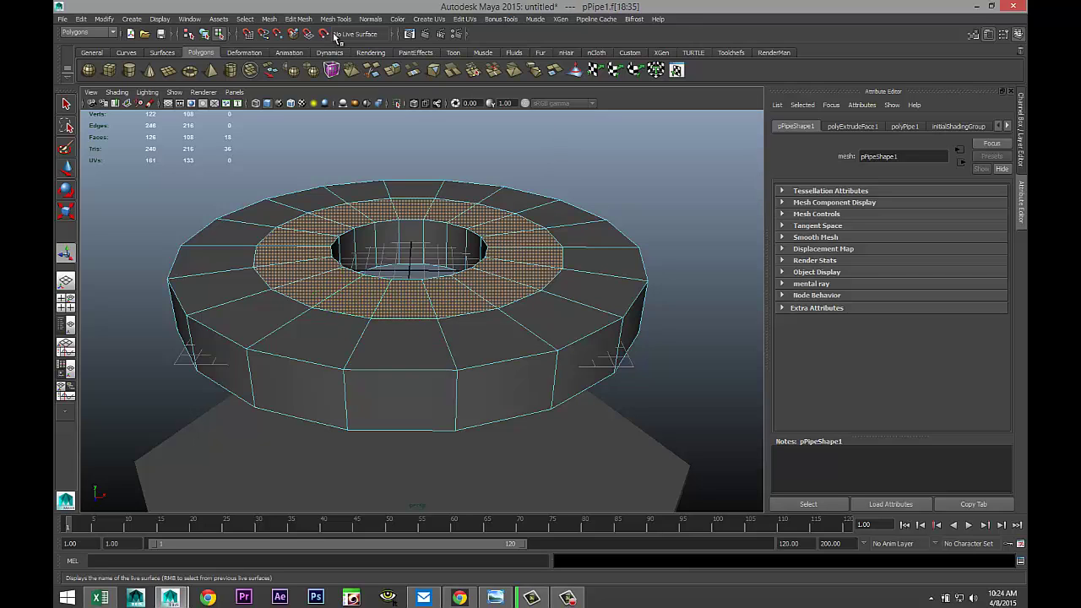
pyautogui.click(296, 19)
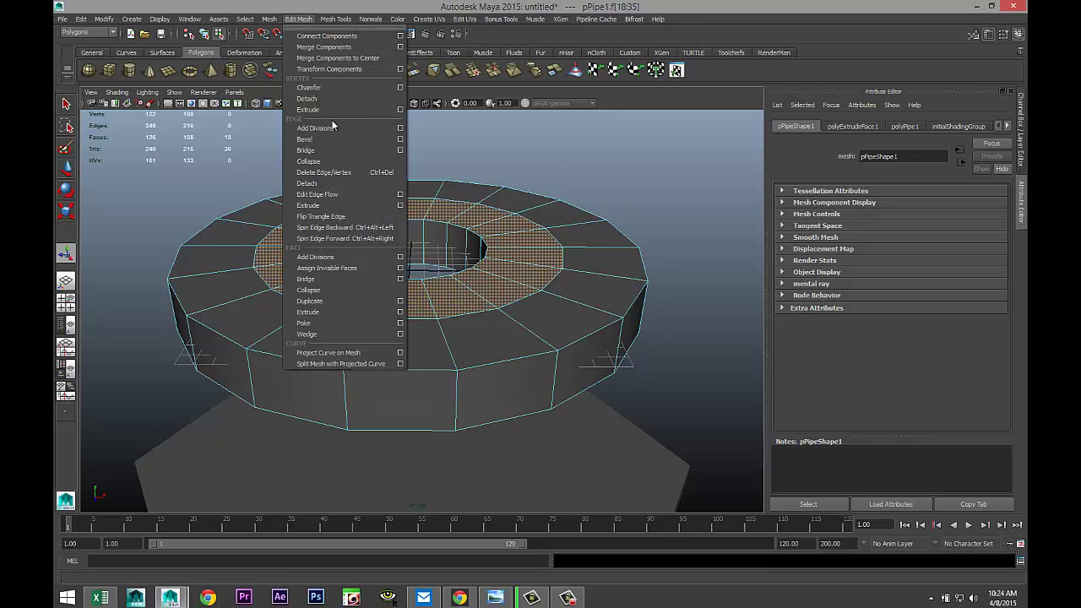
pyautogui.click(352, 311)
pyautogui.press('w')
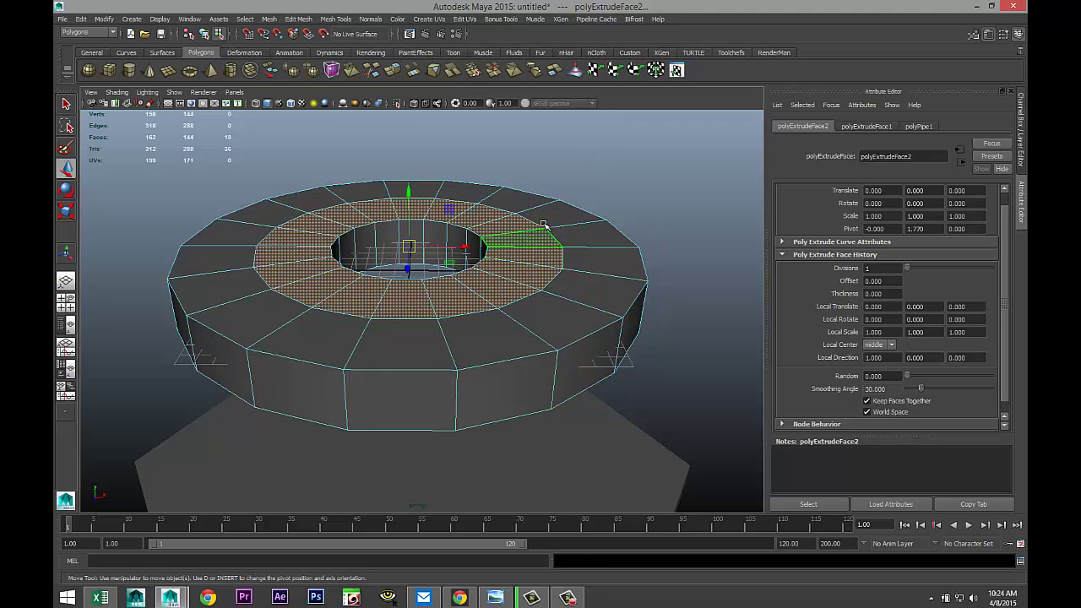
pyautogui.moveTo(406, 189); pyautogui.dragTo(408, 187)
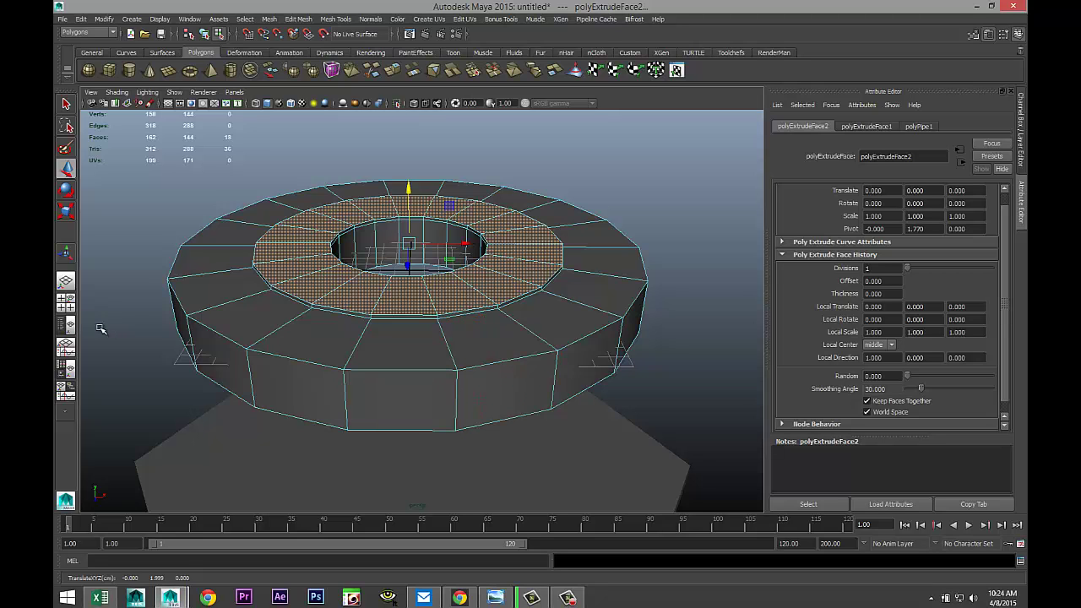
# In the top view, snap the pipe's outer vertex pair nearest the hexagon's upper-right corner onto that corner.
pyautogui.click(67, 302)
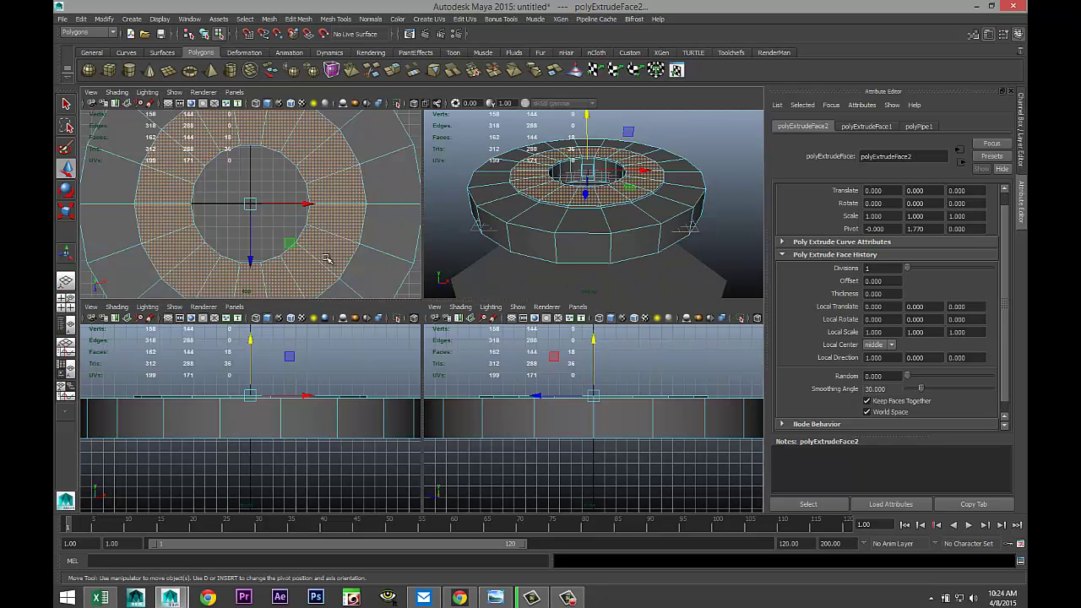
pyautogui.press('space')
pyautogui.scroll(-5, 326, 258)
pyautogui.keyDown('alt'); pyautogui.moveTo(538, 332); pyautogui.dragTo(533, 382, button='middle'); pyautogui.keyUp('alt')
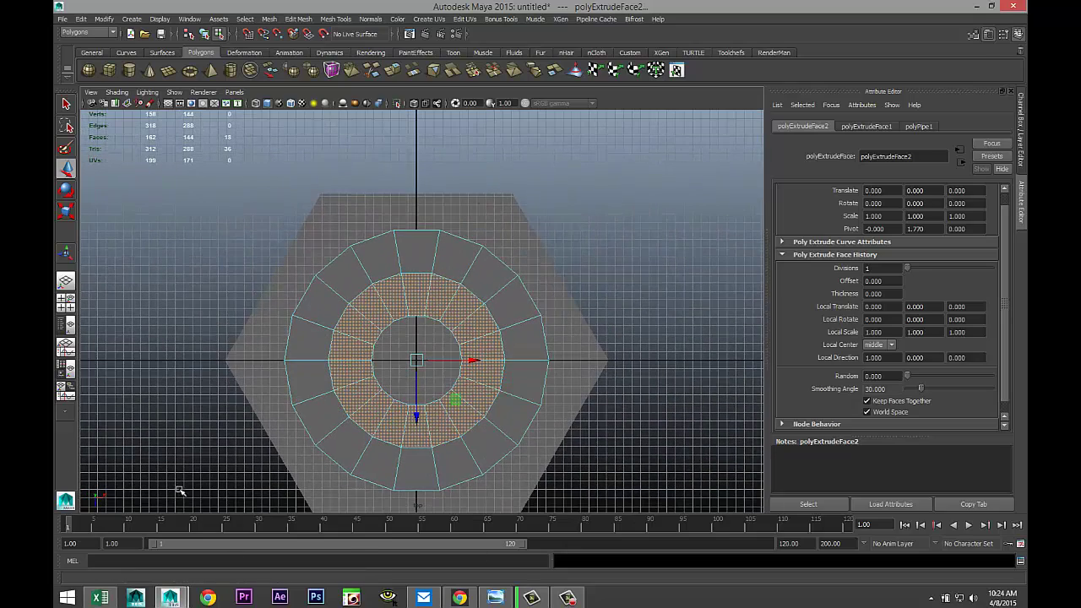
pyautogui.scroll(2, 580, 311)
pyautogui.keyDown('alt'); pyautogui.moveTo(618, 251); pyautogui.dragTo(608, 303, button='middle'); pyautogui.keyUp('alt')
pyautogui.moveTo(483, 282); pyautogui.dragTo(443, 283, button='right')
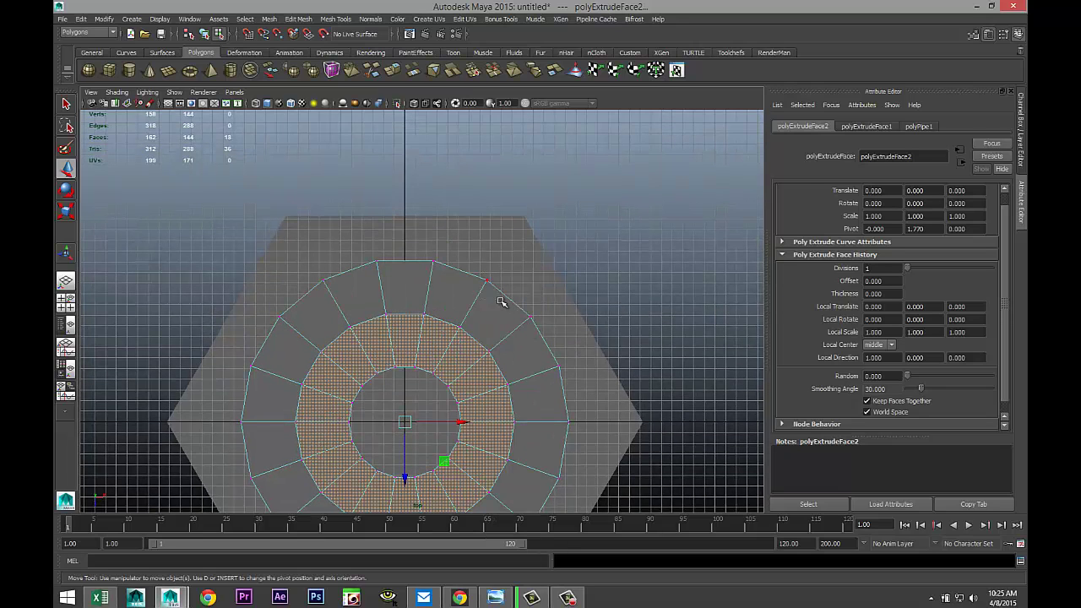
pyautogui.moveTo(490, 287); pyautogui.dragTo(501, 300)
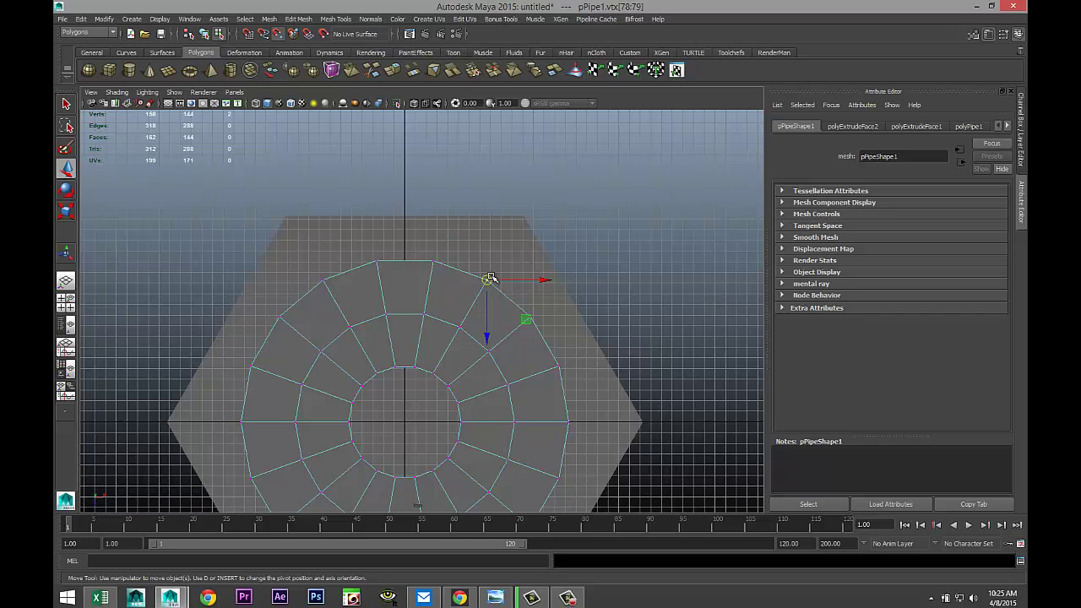
pyautogui.moveTo(492, 275); pyautogui.dragTo(528, 212)
# Snap the pipe's outer vertex pairs onto the hexagon's right, left and upper-left corners.
pyautogui.moveTo(562, 414); pyautogui.dragTo(629, 426)
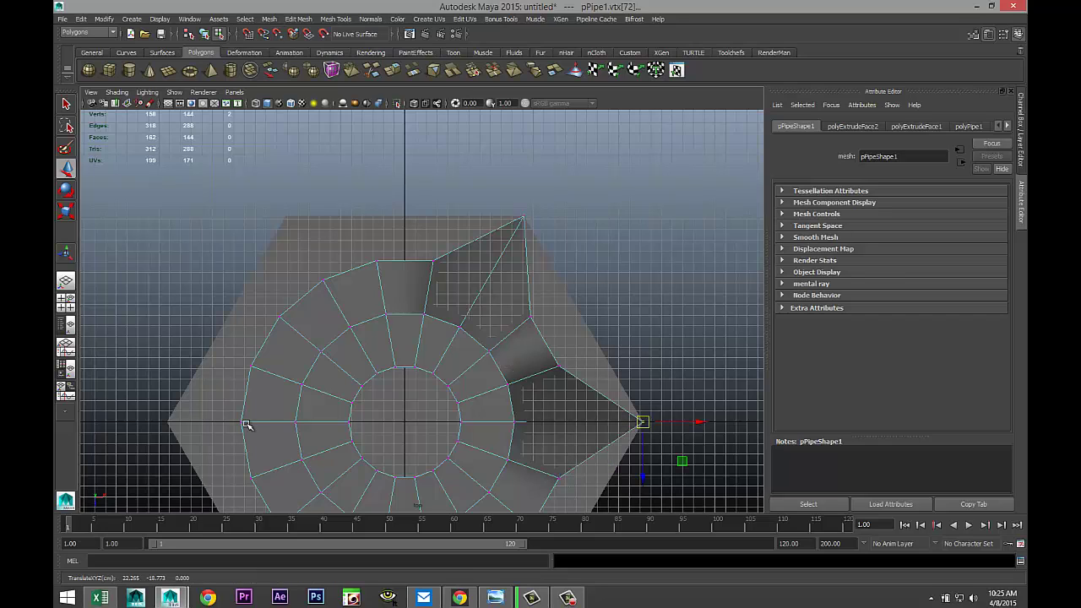
pyautogui.moveTo(225, 410); pyautogui.dragTo(168, 423)
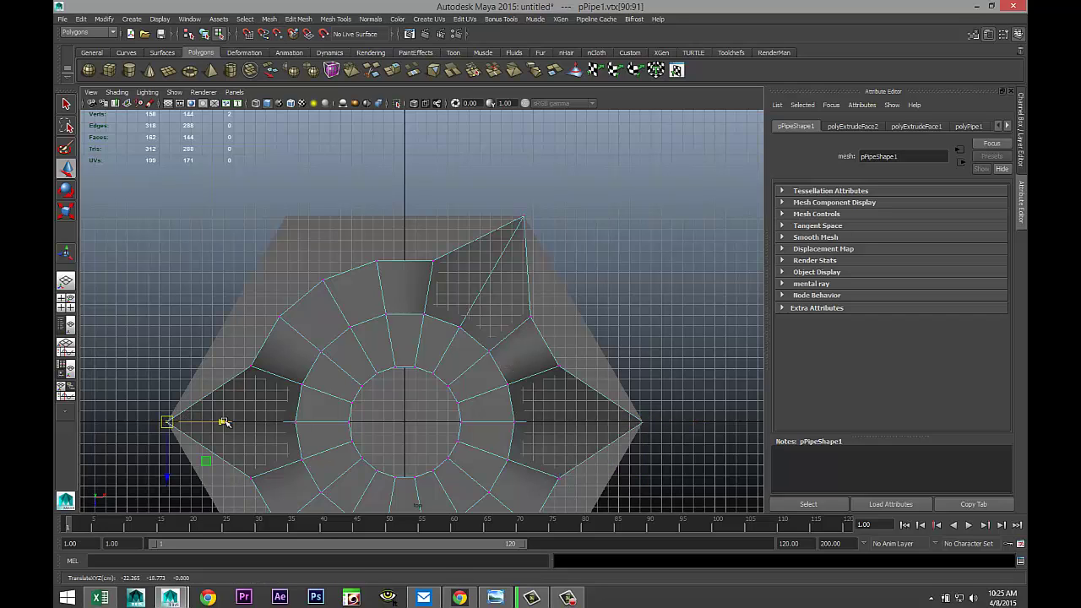
pyautogui.moveTo(314, 272)
pyautogui.mouseDown()
pyautogui.moveTo(333, 290)
pyautogui.moveTo(306, 251)
pyautogui.mouseUp()
pyautogui.press('v')
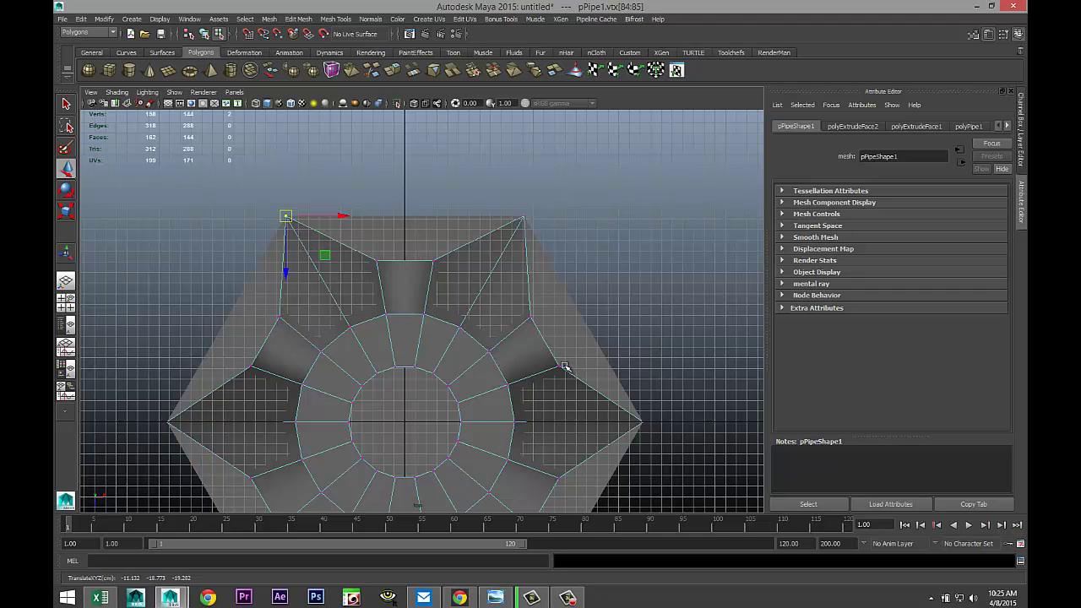
# Snap the pipe's remaining outer vertex pairs onto the hexagon's lower-left and lower-right corners.
pyautogui.keyDown('alt'); pyautogui.moveTo(546, 362); pyautogui.dragTo(558, 255, button='middle'); pyautogui.keyUp('alt')
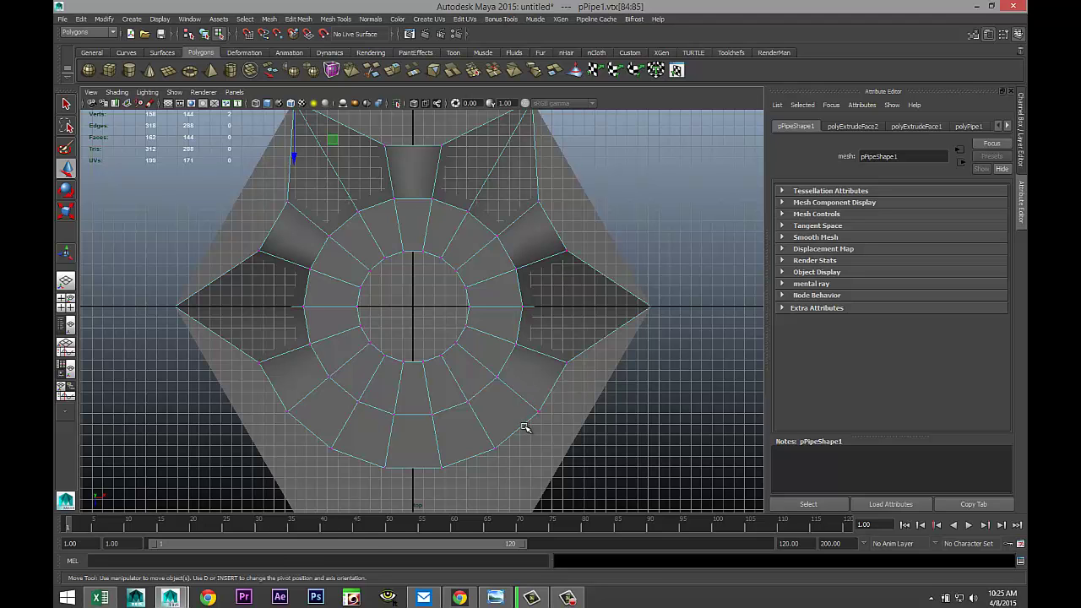
pyautogui.keyDown('alt'); pyautogui.moveTo(526, 429); pyautogui.dragTo(543, 333, button='middle'); pyautogui.keyUp('alt')
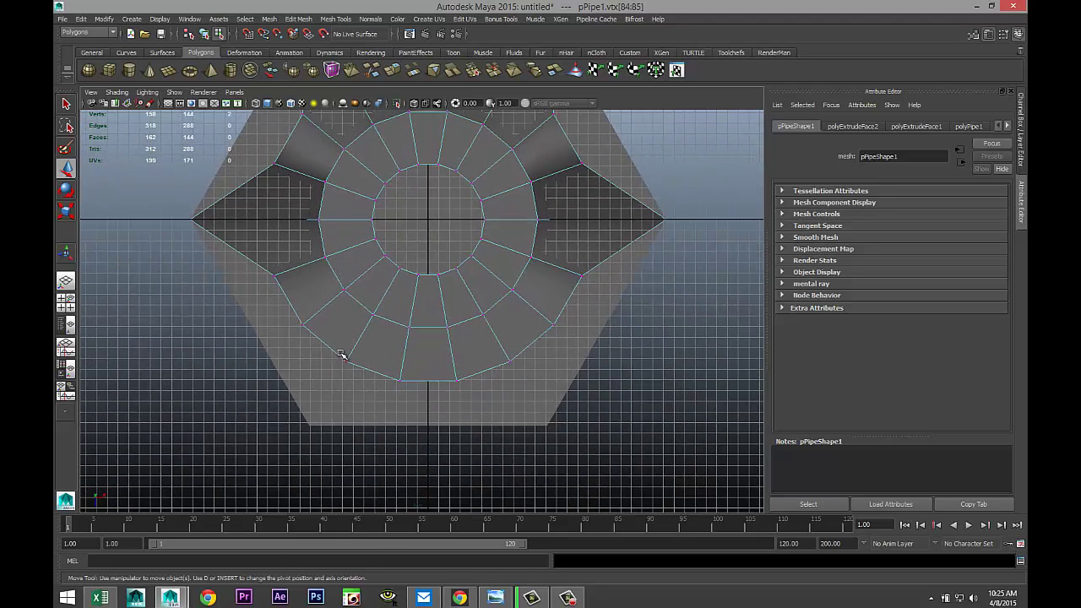
pyautogui.click(343, 358)
pyautogui.moveTo(345, 360); pyautogui.dragTo(309, 424)
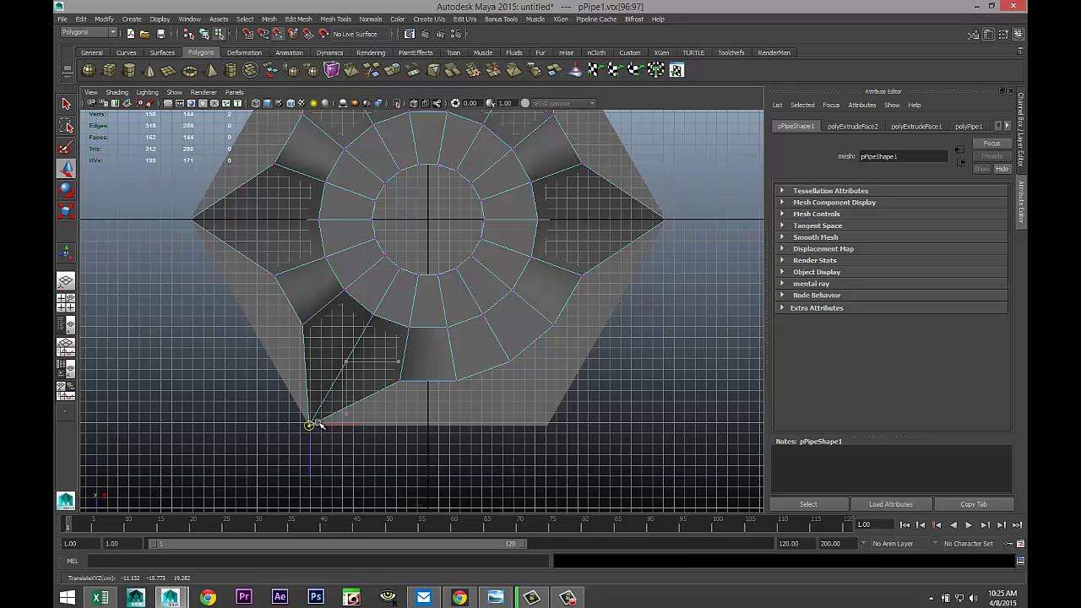
pyautogui.click(508, 359)
pyautogui.moveTo(509, 361); pyautogui.dragTo(547, 425)
# Move the middle outer vertices on the hexagon's lower and upper sides outward along Z until they lie on its straight edges.
pyautogui.scroll(3, 557, 439)
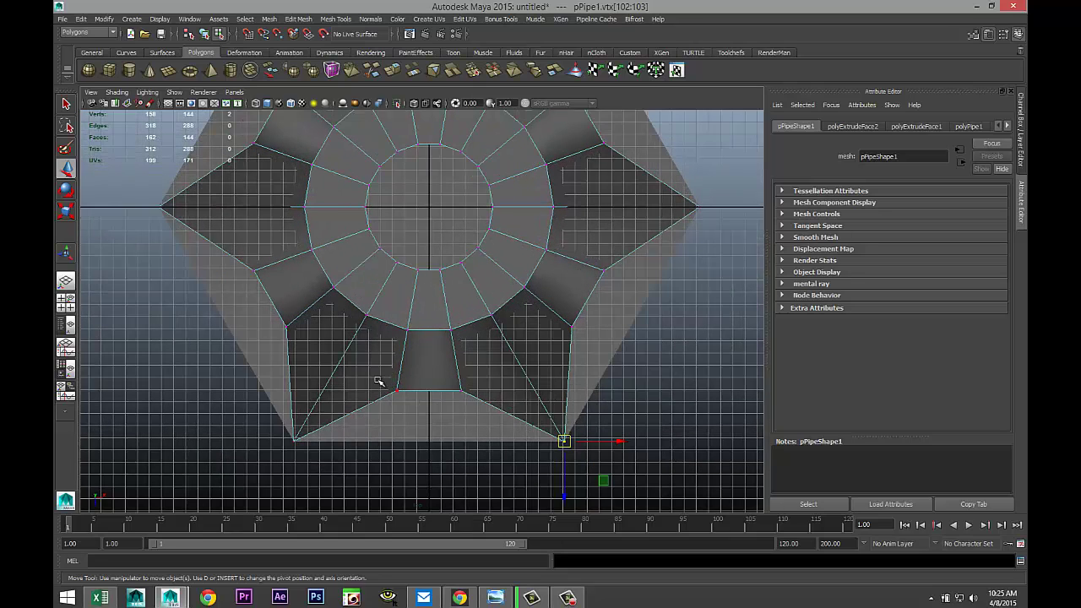
pyautogui.moveTo(379, 381); pyautogui.dragTo(439, 493)
pyautogui.click(431, 445)
pyautogui.keyDown('alt'); pyautogui.moveTo(651, 402); pyautogui.dragTo(647, 603, button='middle'); pyautogui.keyUp('alt')
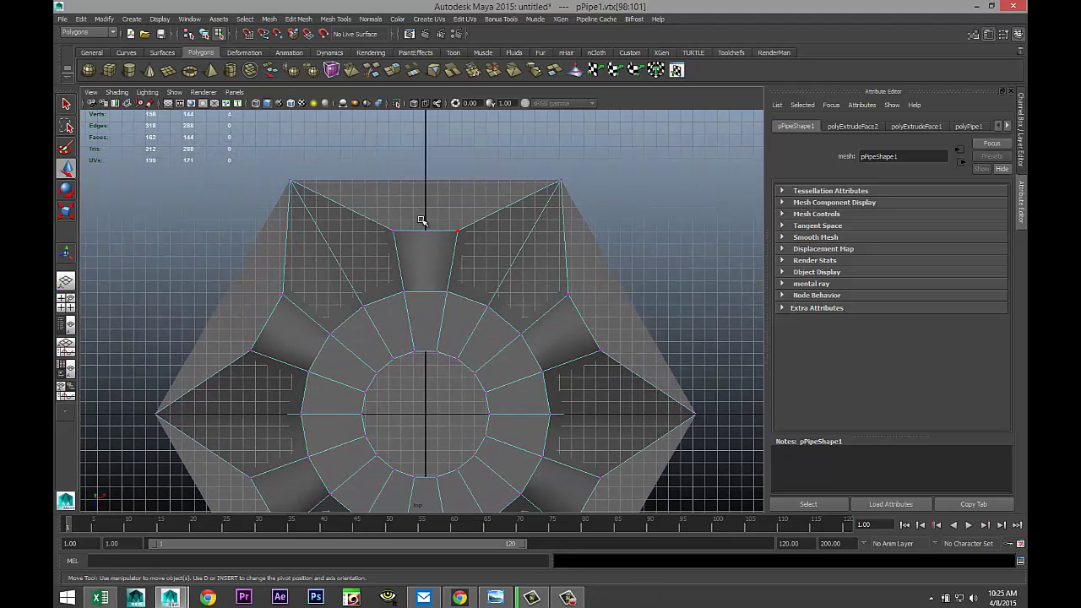
pyautogui.moveTo(388, 220); pyautogui.dragTo(471, 255)
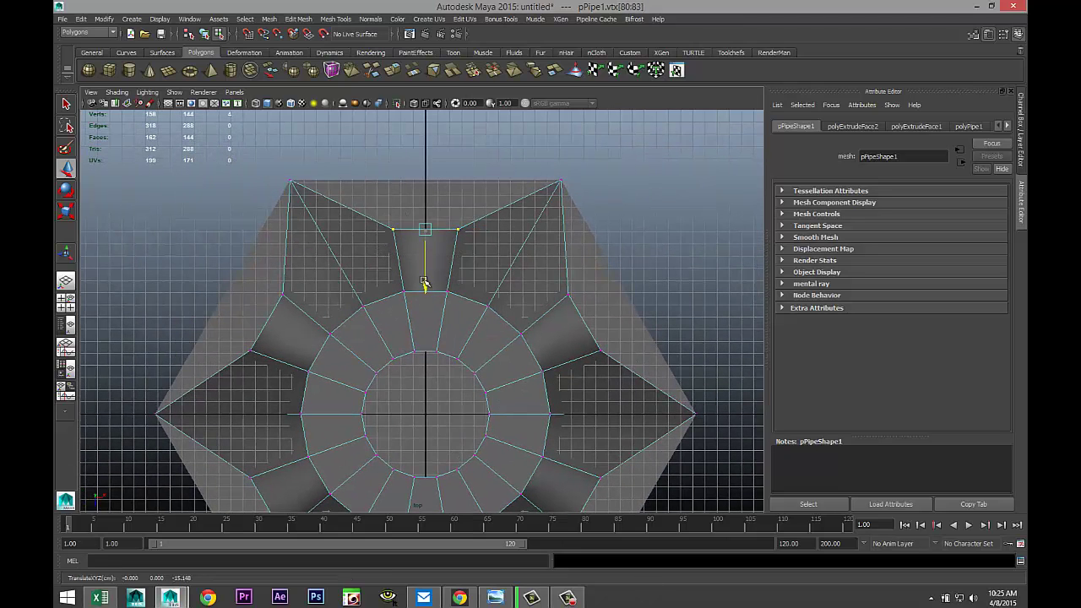
pyautogui.moveTo(423, 277); pyautogui.dragTo(427, 238)
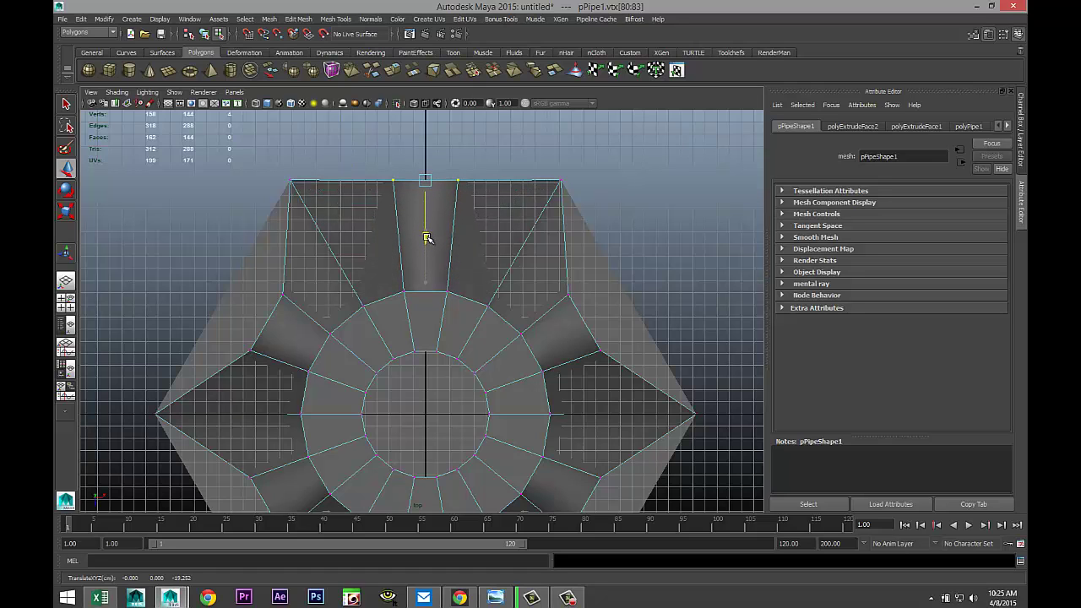
# Move the outer vertices along the upper-right and upper-left sides outward onto the hexagon's slanted edges.
pyautogui.keyDown('alt'); pyautogui.moveTo(576, 340); pyautogui.dragTo(439, 284, button='middle'); pyautogui.keyUp('alt')
pyautogui.moveTo(424, 272); pyautogui.dragTo(509, 365)
pyautogui.moveTo(461, 323); pyautogui.dragTo(507, 297)
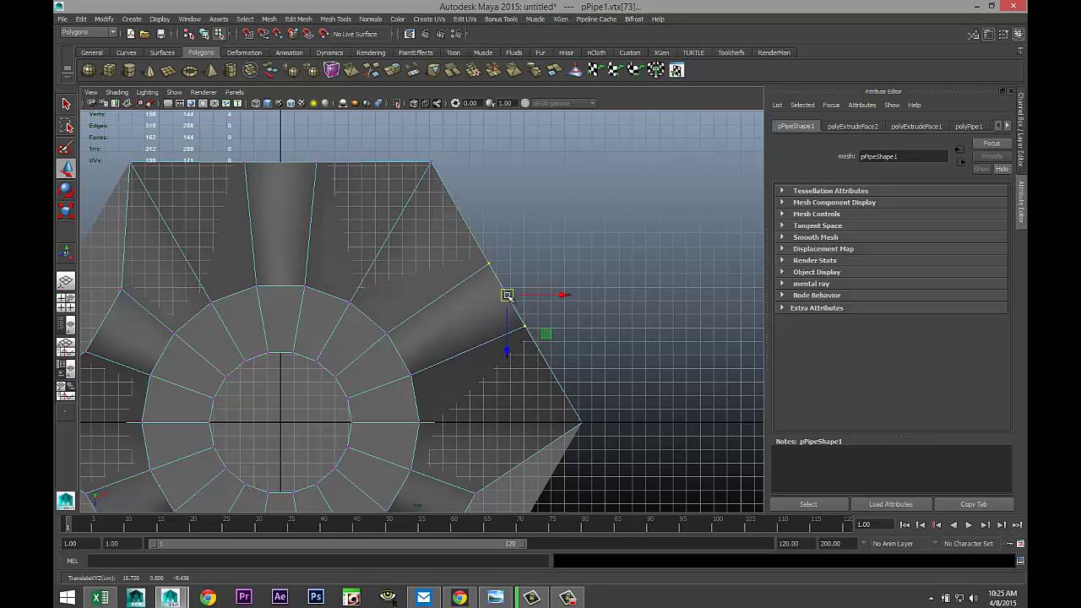
pyautogui.moveTo(507, 295); pyautogui.dragTo(504, 293)
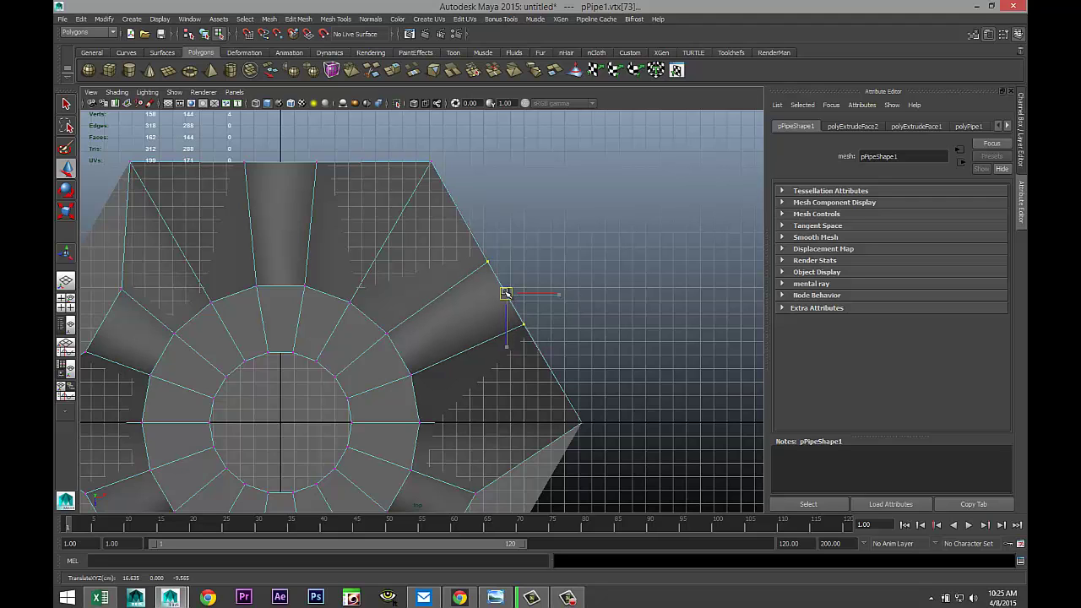
pyautogui.keyDown('alt'); pyautogui.moveTo(330, 391); pyautogui.dragTo(615, 374, button='middle'); pyautogui.keyUp('alt')
pyautogui.moveTo(401, 295); pyautogui.dragTo(340, 271)
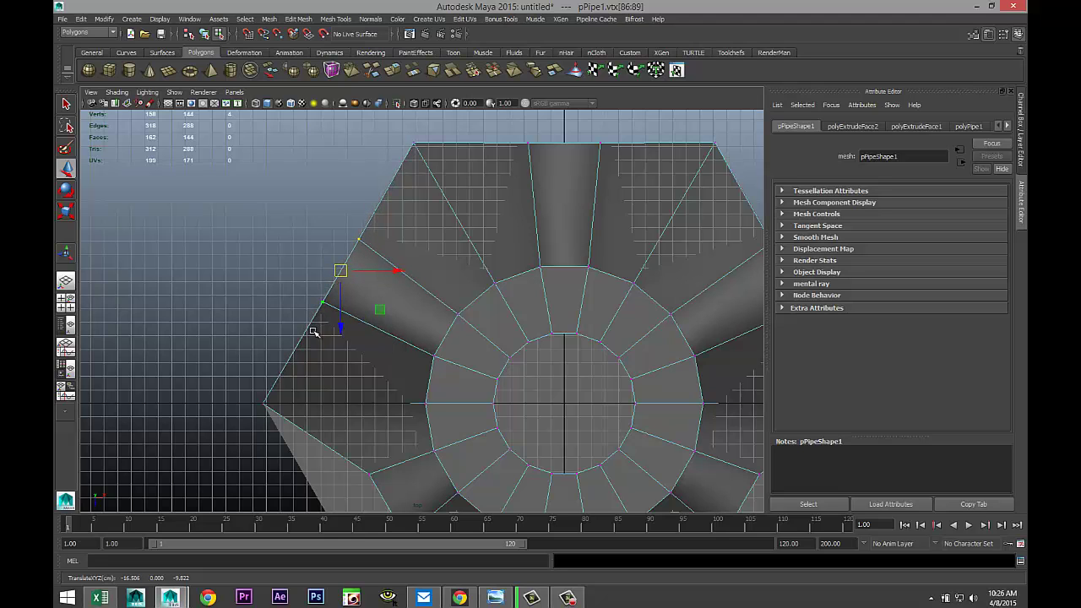
# Move the outer vertices along the lower-left and lower-right sides outward onto the hexagon's slanted edges.
pyautogui.keyDown('alt'); pyautogui.moveTo(308, 338); pyautogui.dragTo(284, 217, button='middle'); pyautogui.keyUp('alt')
pyautogui.moveTo(324, 260); pyautogui.dragTo(400, 380)
pyautogui.moveTo(373, 310); pyautogui.dragTo(325, 336)
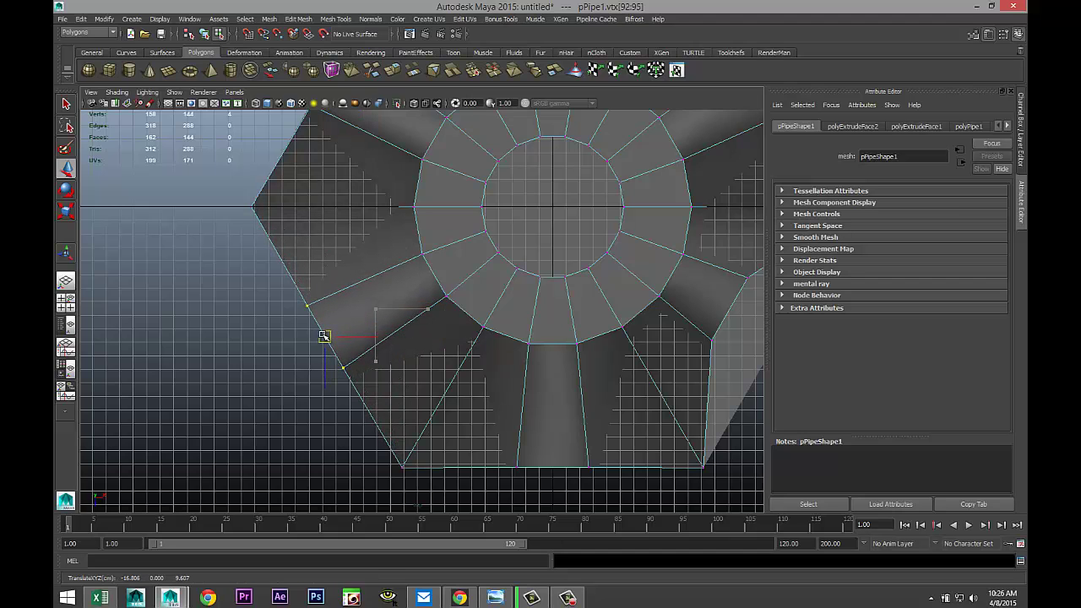
pyautogui.keyDown('alt'); pyautogui.moveTo(327, 348); pyautogui.dragTo(56, 396, button='middle'); pyautogui.keyUp('alt')
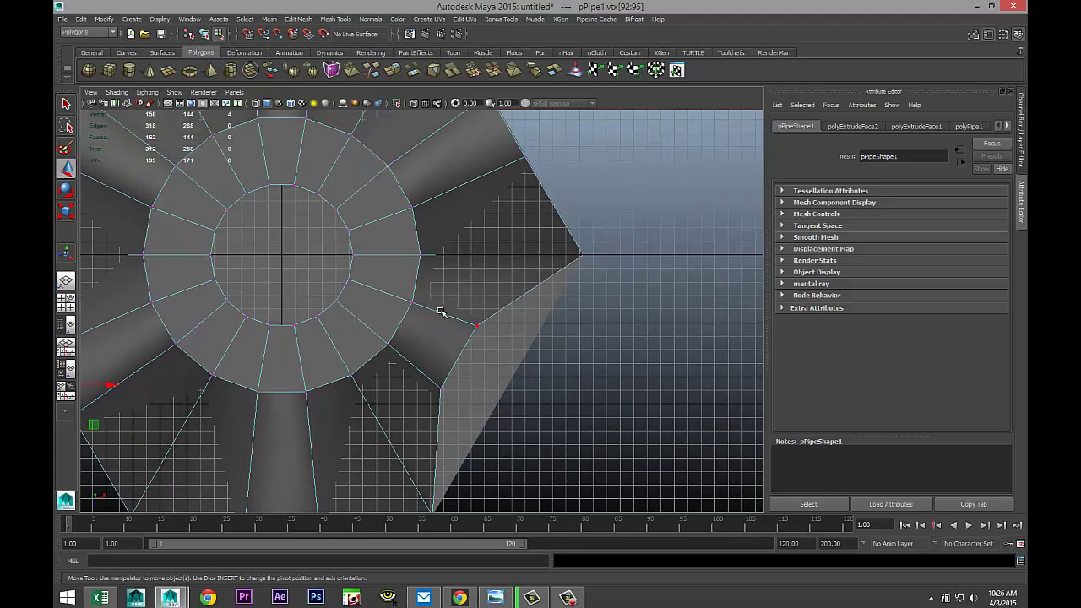
pyautogui.moveTo(494, 414); pyautogui.dragTo(494, 413)
pyautogui.moveTo(459, 357); pyautogui.dragTo(506, 385)
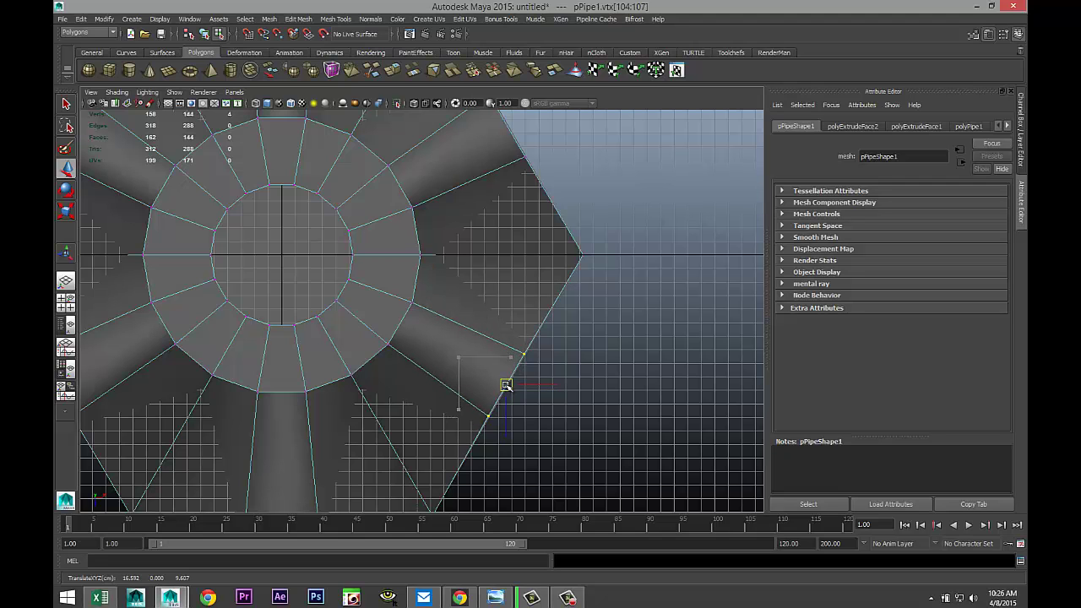
# In the perspective view, select the hexagonal guide plate beneath the pipe and delete it.
pyautogui.scroll(-5, 535, 397)
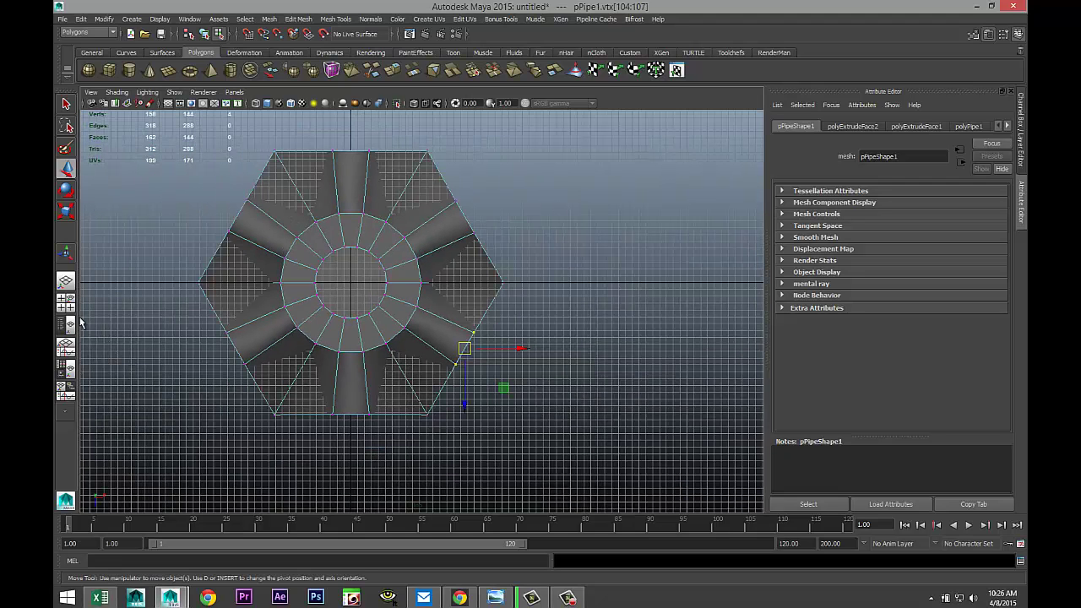
pyautogui.click(67, 305)
pyautogui.press('space')
pyautogui.scroll(-2, 496, 312)
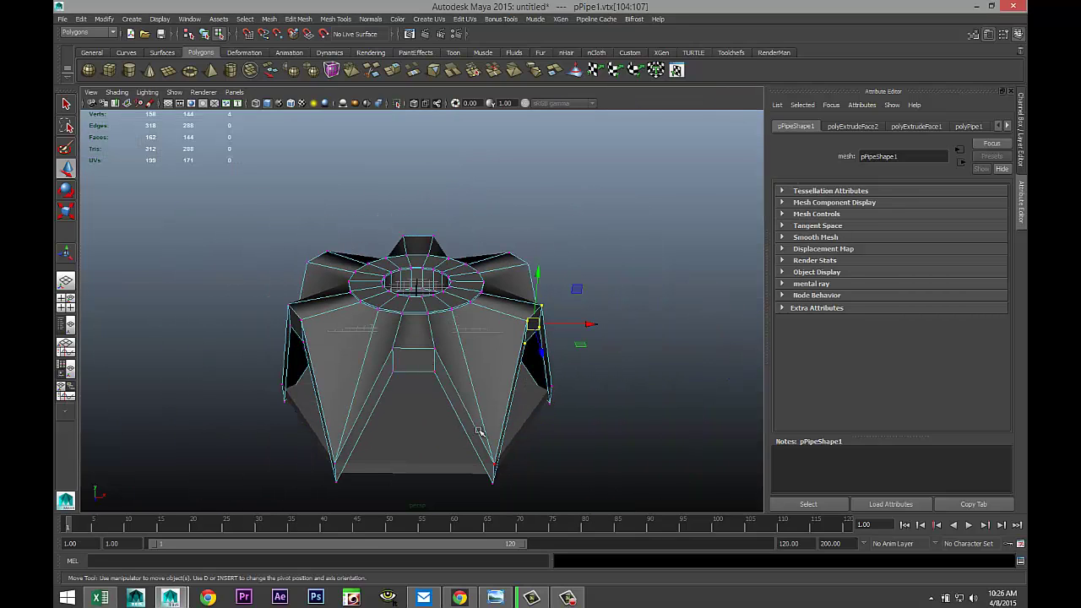
pyautogui.keyDown('alt'); pyautogui.moveTo(477, 431); pyautogui.dragTo(473, 453); pyautogui.keyUp('alt')
pyautogui.click(456, 466)
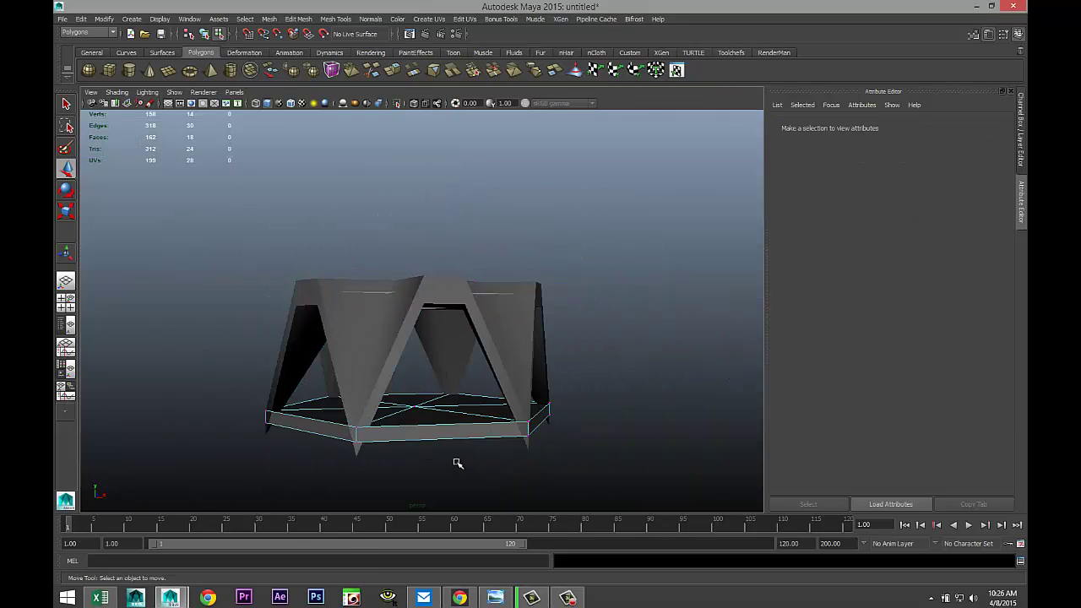
pyautogui.moveTo(444, 427); pyautogui.dragTo(486, 312, button='right')
pyautogui.click(445, 435)
pyautogui.click(458, 445)
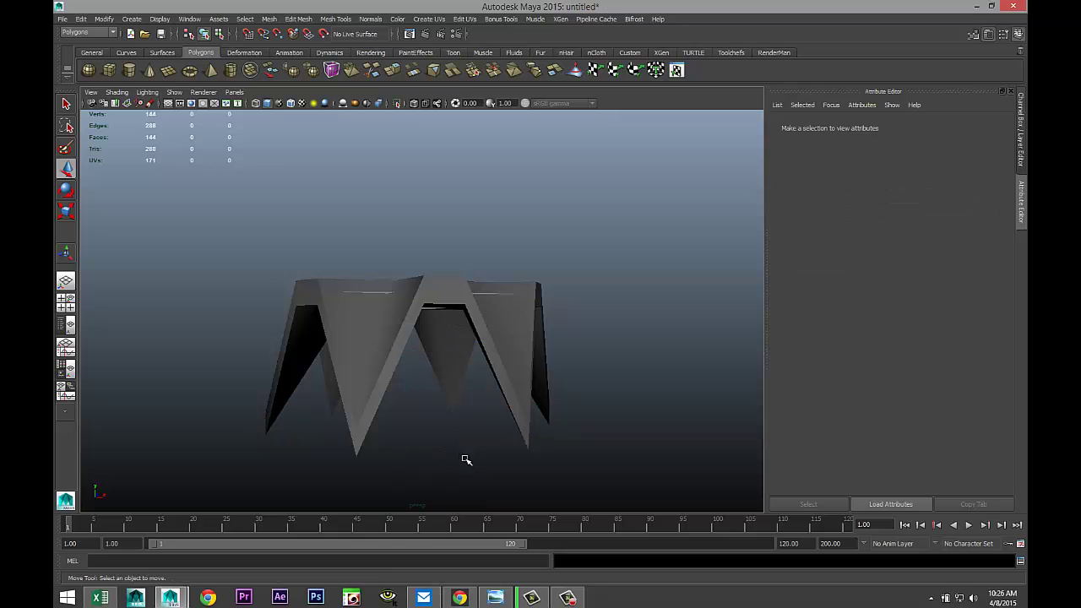
# Select all the lowered corner vertices of the pipe and raise them level with the rest of the ring.
pyautogui.moveTo(376, 392); pyautogui.dragTo(337, 372, button='right')
pyautogui.moveTo(177, 355); pyautogui.dragTo(744, 512)
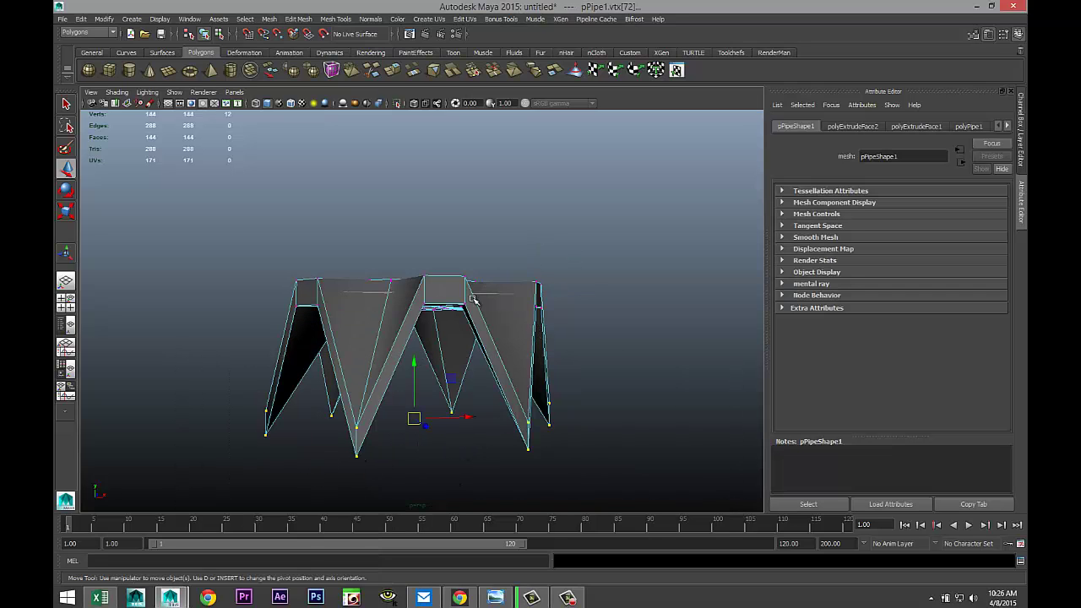
pyautogui.moveTo(413, 365); pyautogui.dragTo(426, 298)
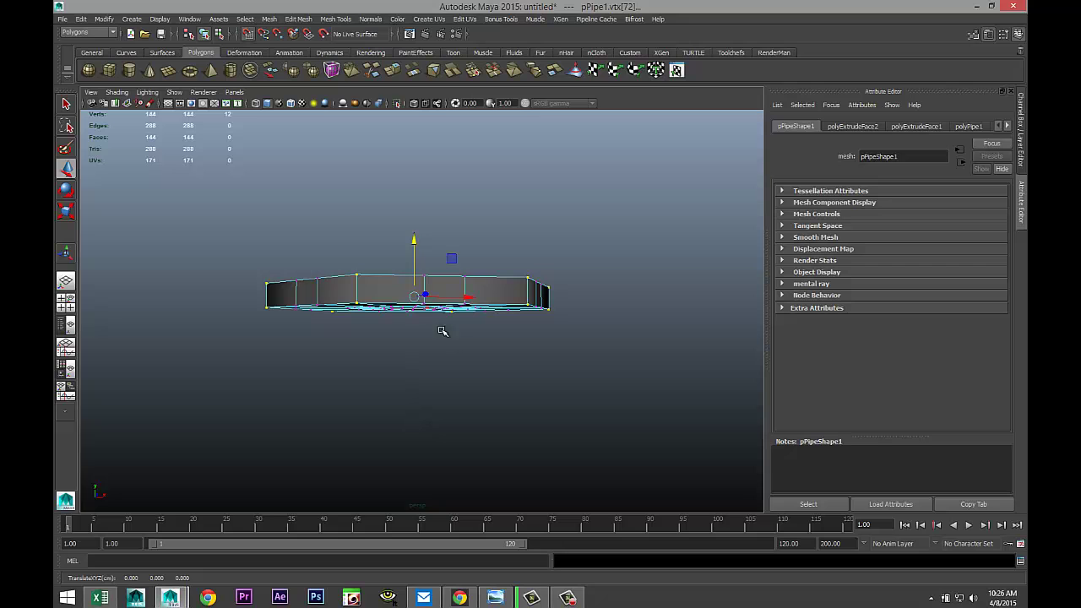
# Select the full loop of outer side faces and scale it uniformly to about 0.68.
pyautogui.keyDown('alt'); pyautogui.moveTo(498, 347); pyautogui.dragTo(549, 396); pyautogui.keyUp('alt')
pyautogui.moveTo(475, 393); pyautogui.dragTo(473, 357, button='right')
pyautogui.click(465, 394)
pyautogui.doubleClick(400, 403)
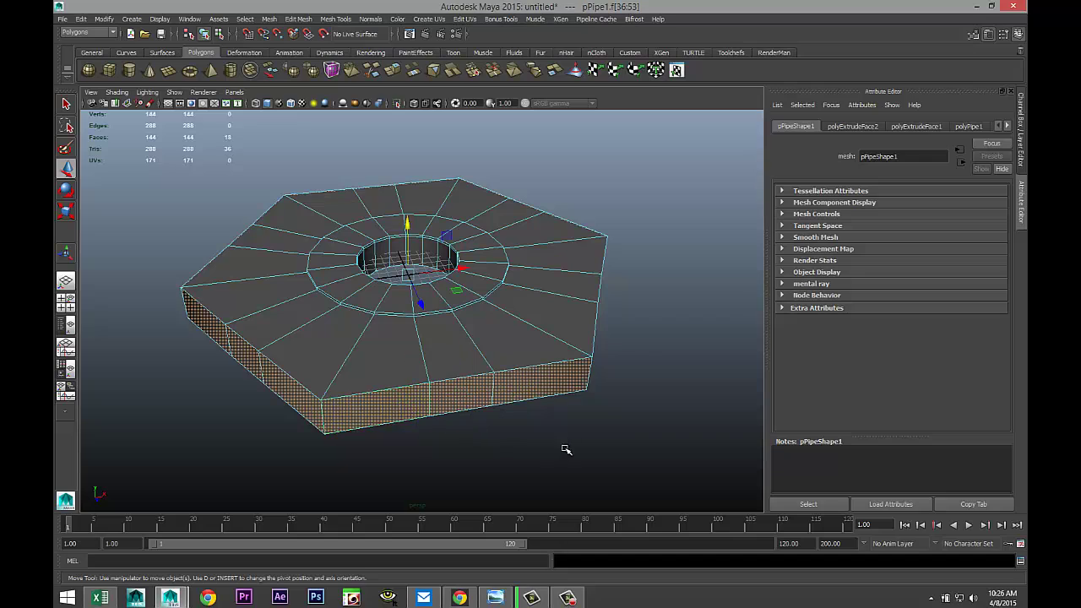
pyautogui.keyDown('alt'); pyautogui.moveTo(542, 432); pyautogui.dragTo(458, 433); pyautogui.keyUp('alt')
pyautogui.press('r')
pyautogui.moveTo(452, 287); pyautogui.dragTo(363, 277)
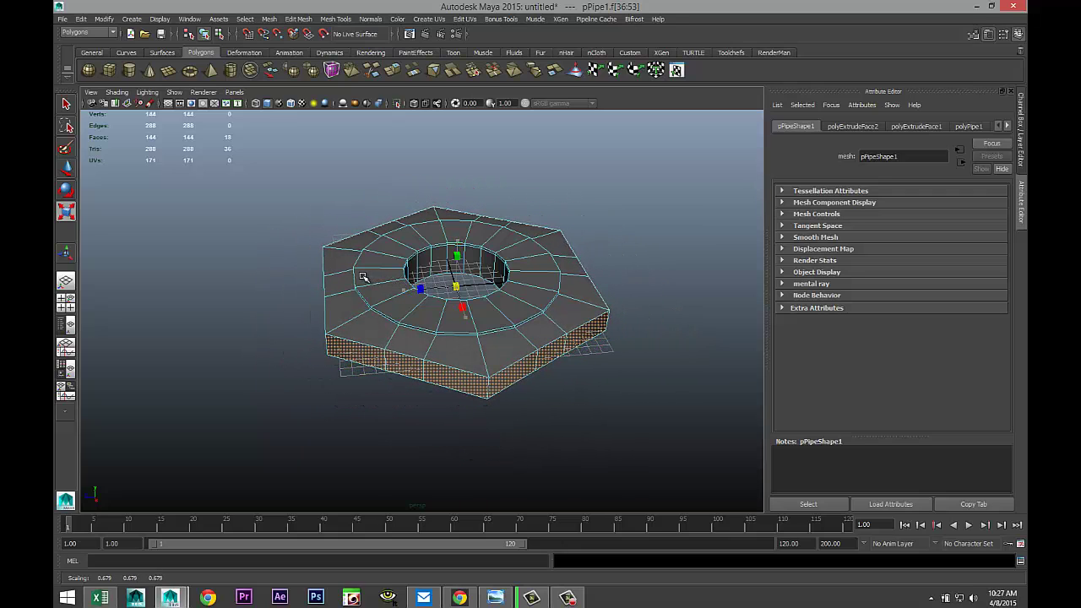
# Return to object mode and select the whole hexagonal pipe.
pyautogui.moveTo(416, 366)
pyautogui.keyDown('alt'); pyautogui.mouseDown()
pyautogui.moveTo(419, 333)
pyautogui.moveTo(429, 349)
pyautogui.mouseUp(); pyautogui.keyUp('alt')
pyautogui.moveTo(493, 306); pyautogui.dragTo(520, 288, button='right')
pyautogui.click(515, 306)
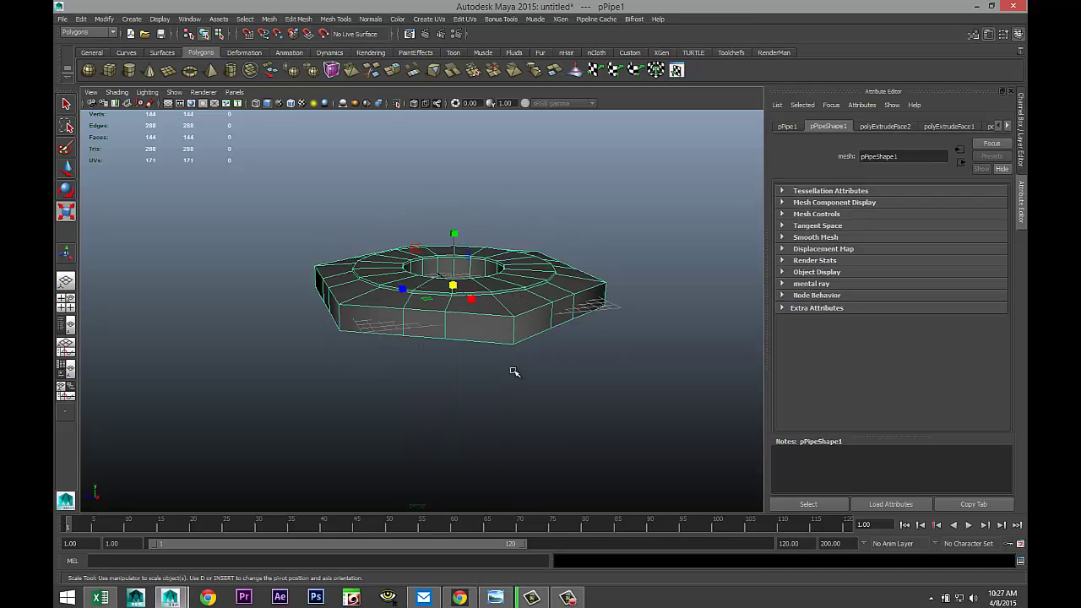
pyautogui.moveTo(454, 233); pyautogui.dragTo(474, 121)
pyautogui.keyDown('alt'); pyautogui.moveTo(490, 373); pyautogui.dragTo(475, 426); pyautogui.keyUp('alt')
pyautogui.hotkey('ctrl', 'z')
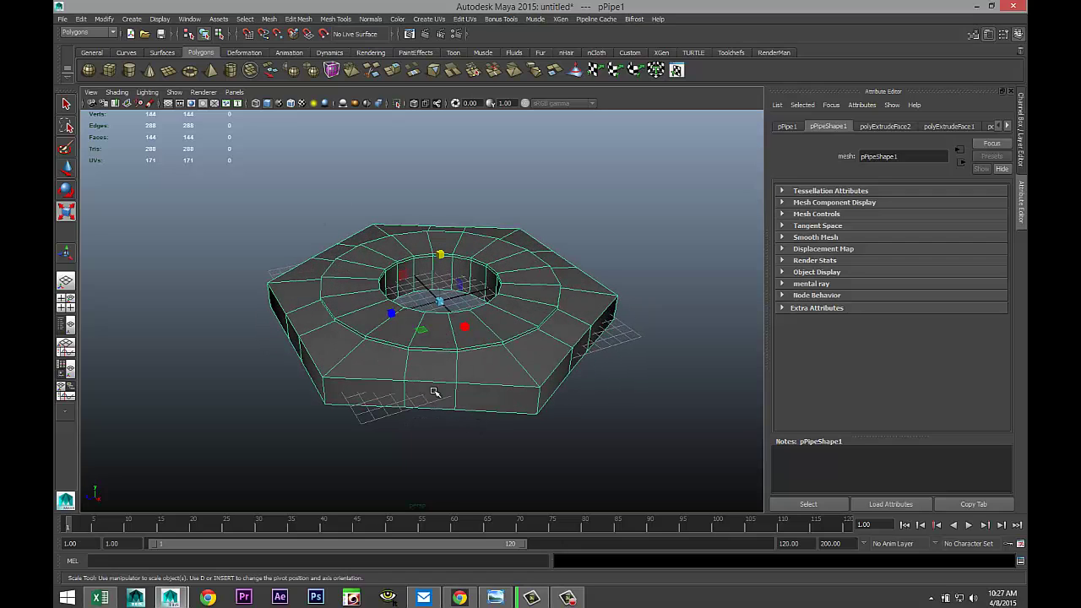
# Scale the whole pipe along Y to about 2.9 to thicken the nut.
pyautogui.keyDown('alt'); pyautogui.moveTo(392, 389); pyautogui.dragTo(409, 394); pyautogui.keyUp('alt')
pyautogui.moveTo(433, 257); pyautogui.dragTo(466, 155)
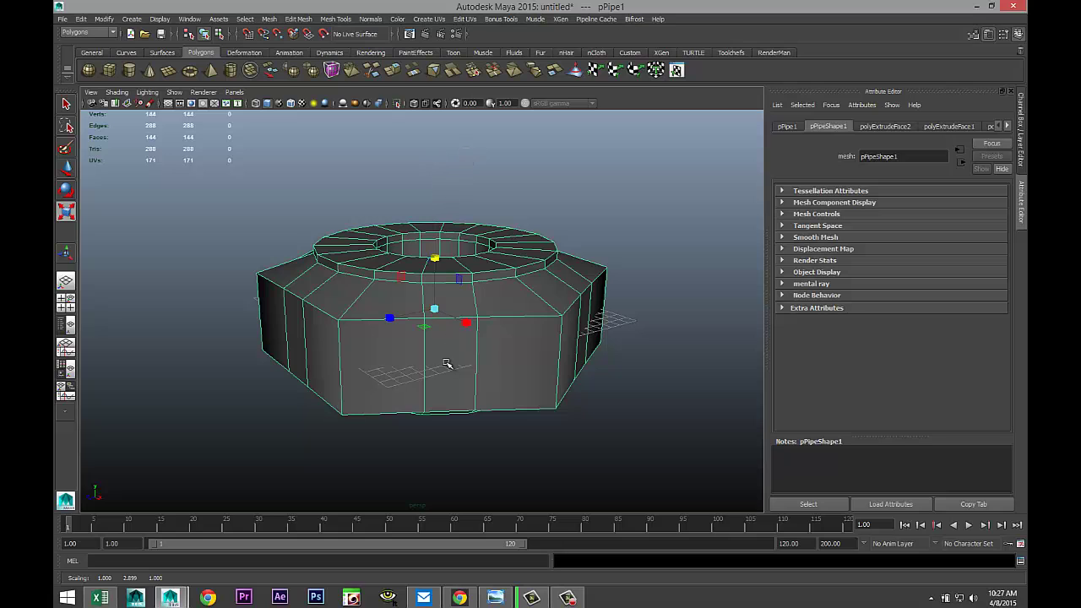
pyautogui.keyDown('alt'); pyautogui.moveTo(446, 367); pyautogui.dragTo(449, 338); pyautogui.keyUp('alt')
# In the side view, display the nut in wireframe and select its entire lowest row of vertices.
pyautogui.click(66, 301)
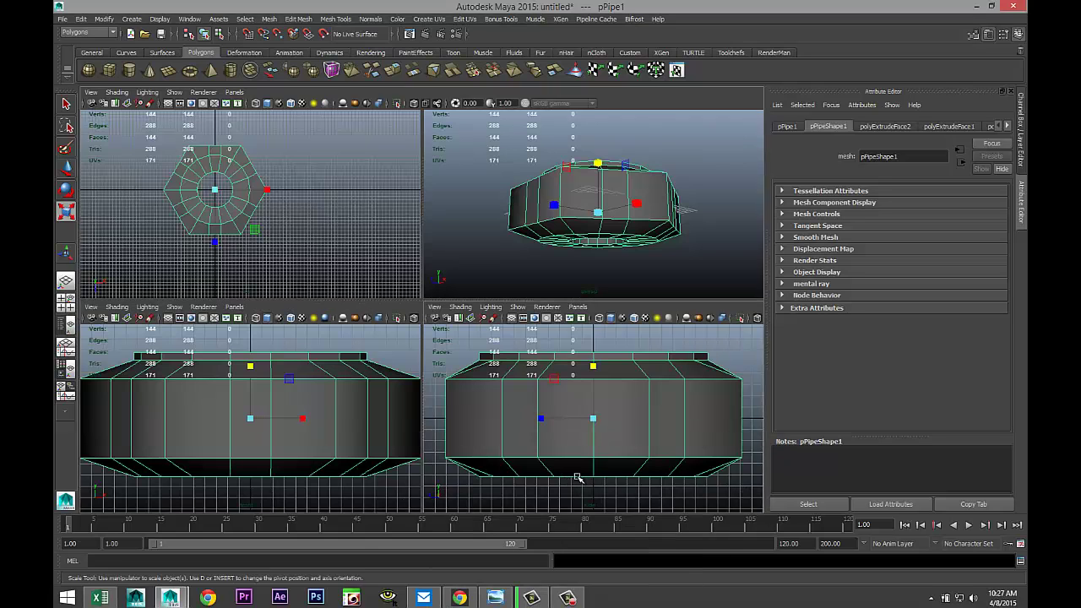
pyautogui.press('space')
pyautogui.moveTo(451, 382); pyautogui.dragTo(384, 338, button='right')
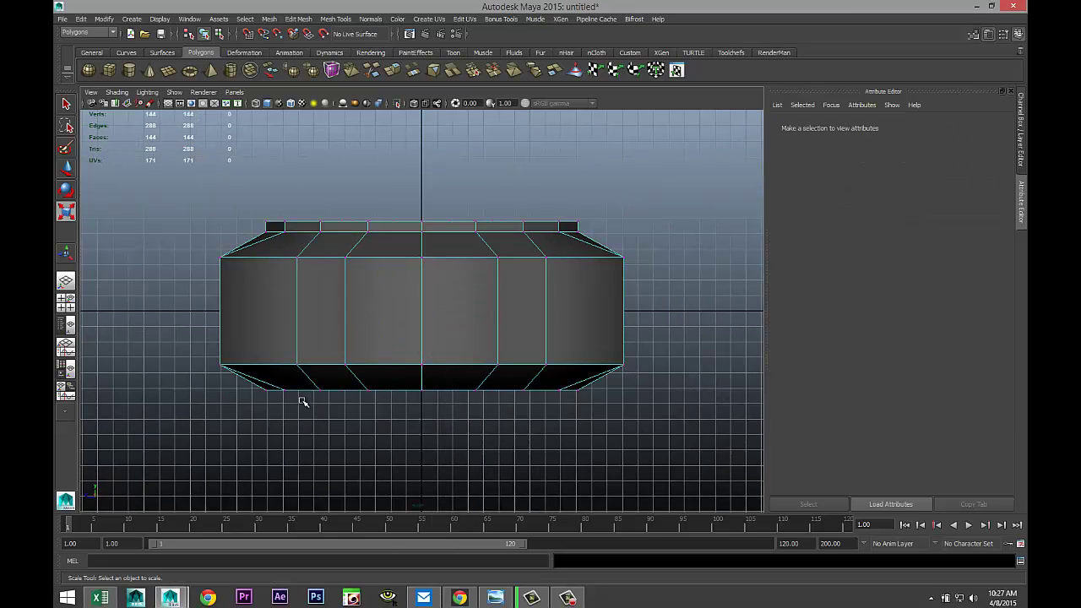
pyautogui.press('4')
pyautogui.moveTo(183, 378)
pyautogui.mouseDown()
pyautogui.moveTo(683, 473)
pyautogui.moveTo(676, 486)
pyautogui.mouseUp()
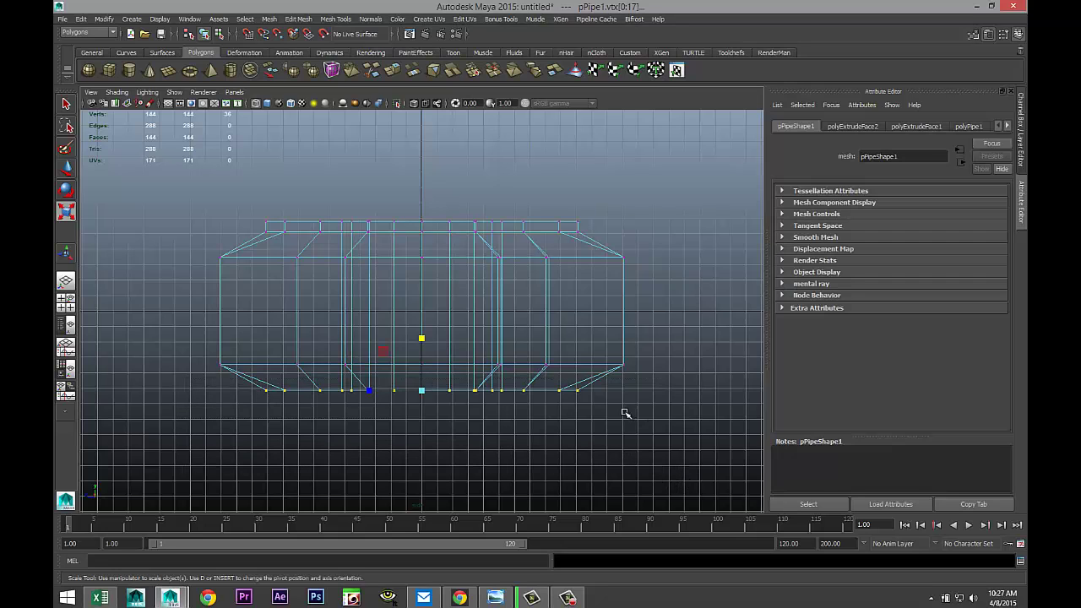
# Snap the lowest vertices up level with the lower edge of the side walls so the nut's underside is flat.
pyautogui.press('w')
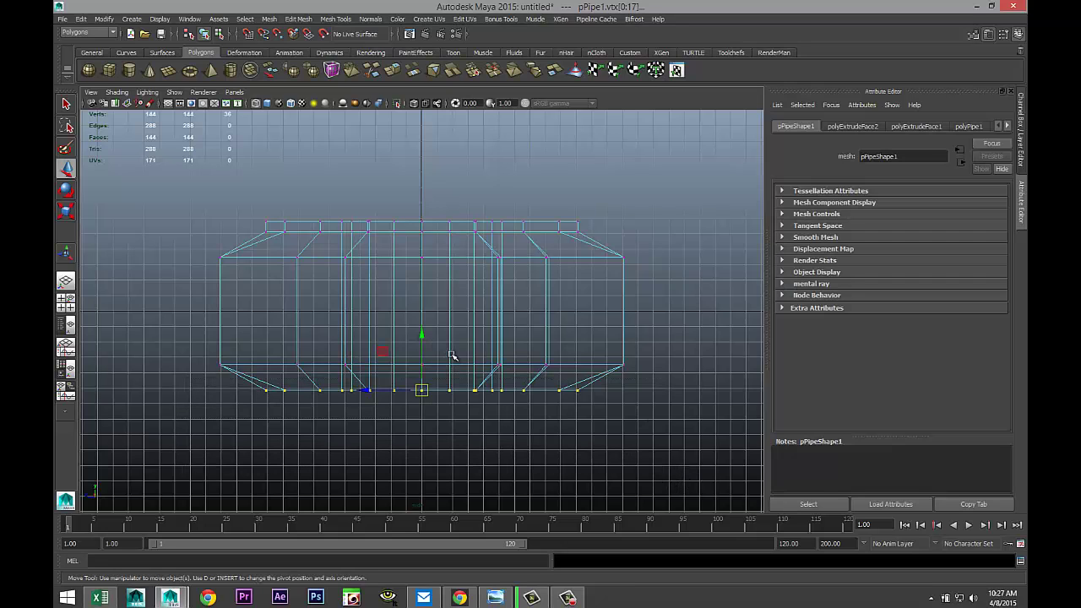
pyautogui.moveTo(420, 335); pyautogui.dragTo(422, 324)
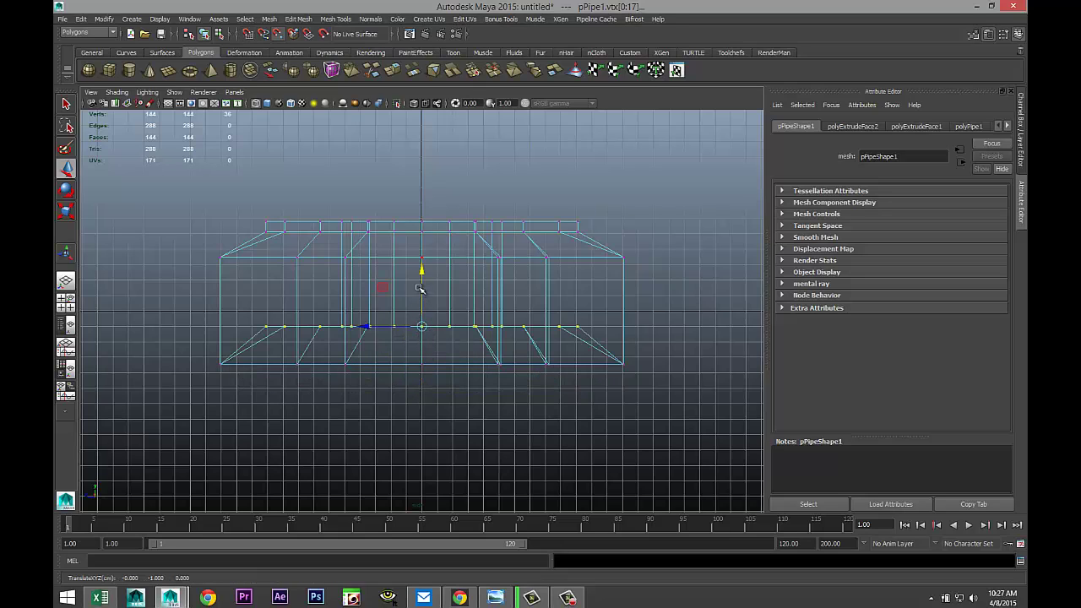
pyautogui.moveTo(424, 271); pyautogui.dragTo(428, 349)
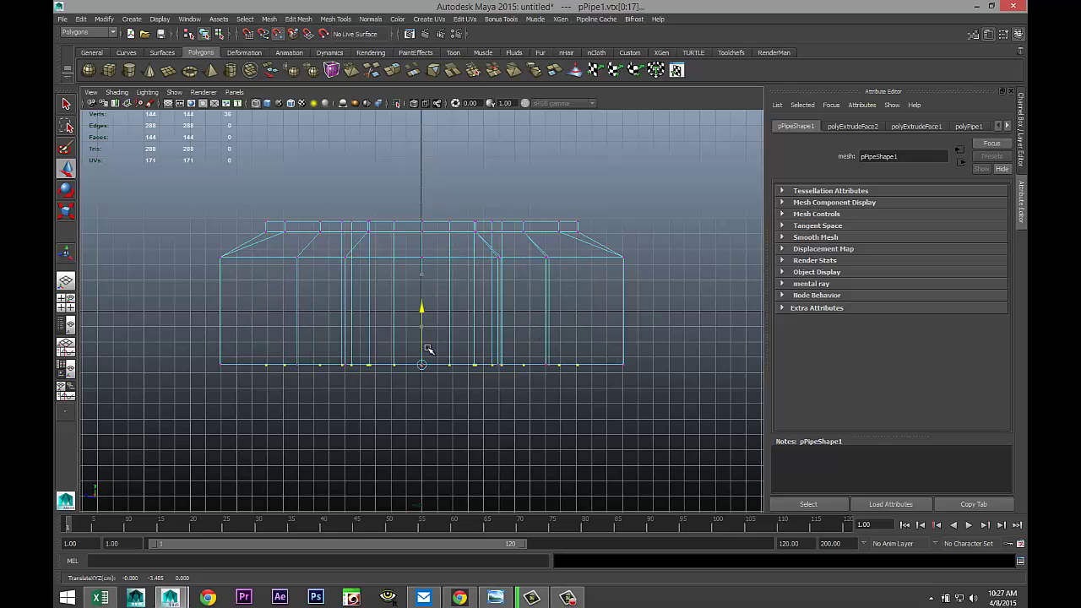
pyautogui.click(67, 306)
pyautogui.press('space')
pyautogui.click(637, 399)
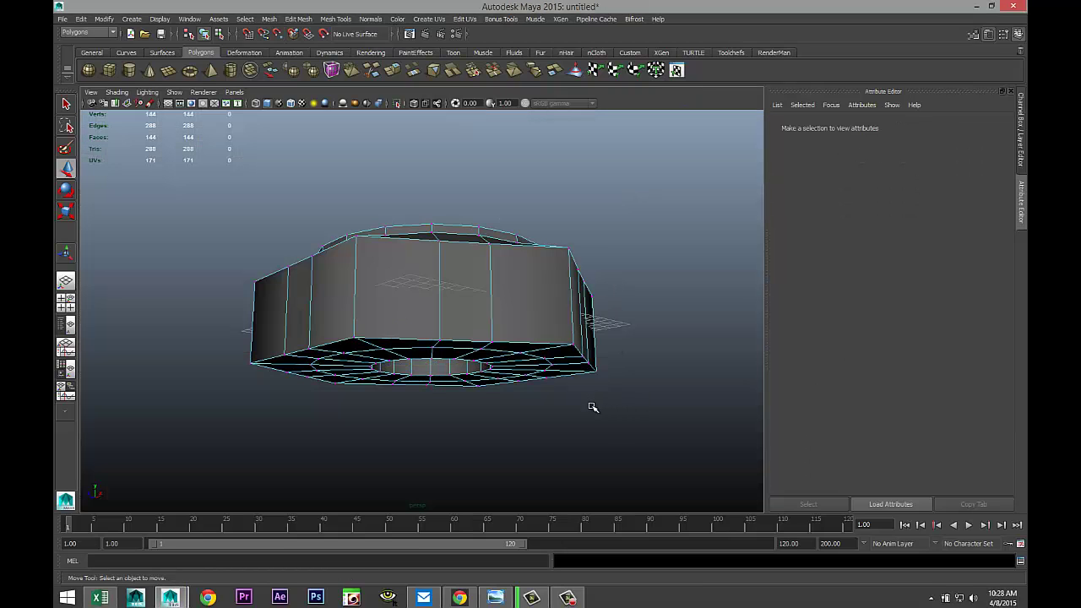
# Select the two middle vertices on the upper outer edge of each of the nut's six sides.
pyautogui.keyDown('alt'); pyautogui.moveTo(596, 390); pyautogui.dragTo(516, 437); pyautogui.keyUp('alt')
pyautogui.scroll(4, 574, 431)
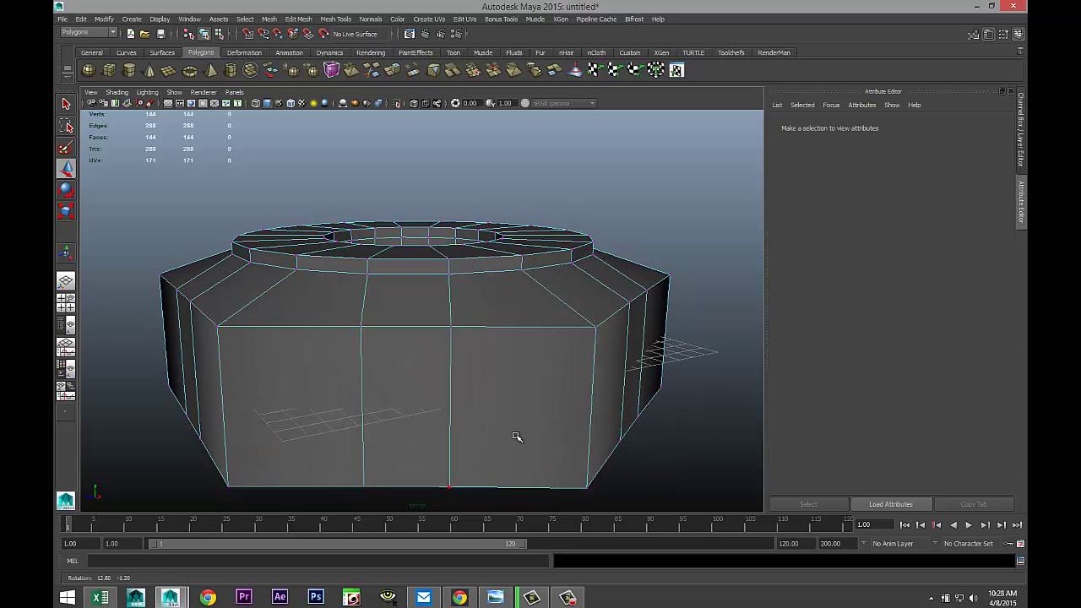
pyautogui.click(359, 326)
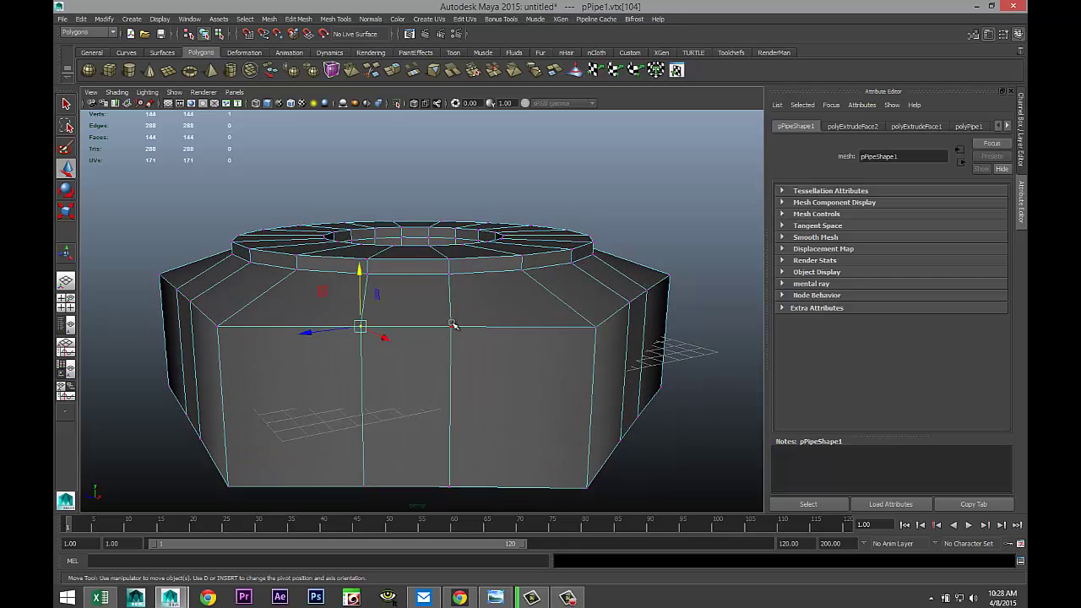
pyautogui.keyDown('shift'); pyautogui.click(450, 328); pyautogui.keyUp('shift')
pyautogui.keyDown('alt'); pyautogui.moveTo(418, 400); pyautogui.dragTo(376, 390); pyautogui.keyUp('alt')
pyautogui.keyDown('shift'); pyautogui.click(377, 389); pyautogui.keyUp('shift')
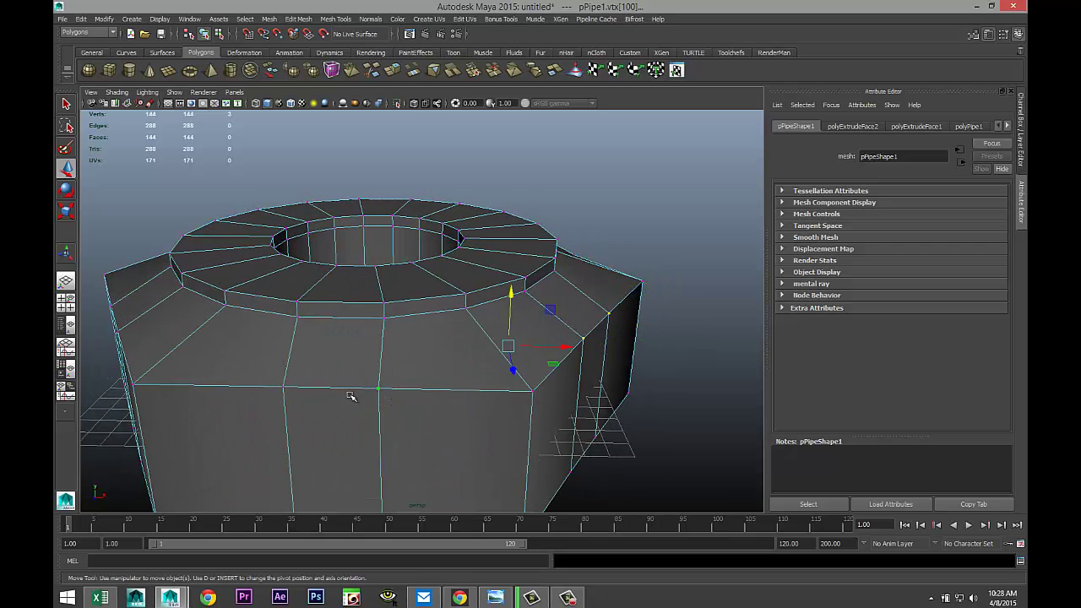
pyautogui.keyDown('shift'); pyautogui.click(283, 386); pyautogui.keyUp('shift')
pyautogui.keyDown('alt'); pyautogui.moveTo(277, 414); pyautogui.dragTo(386, 448); pyautogui.keyUp('alt')
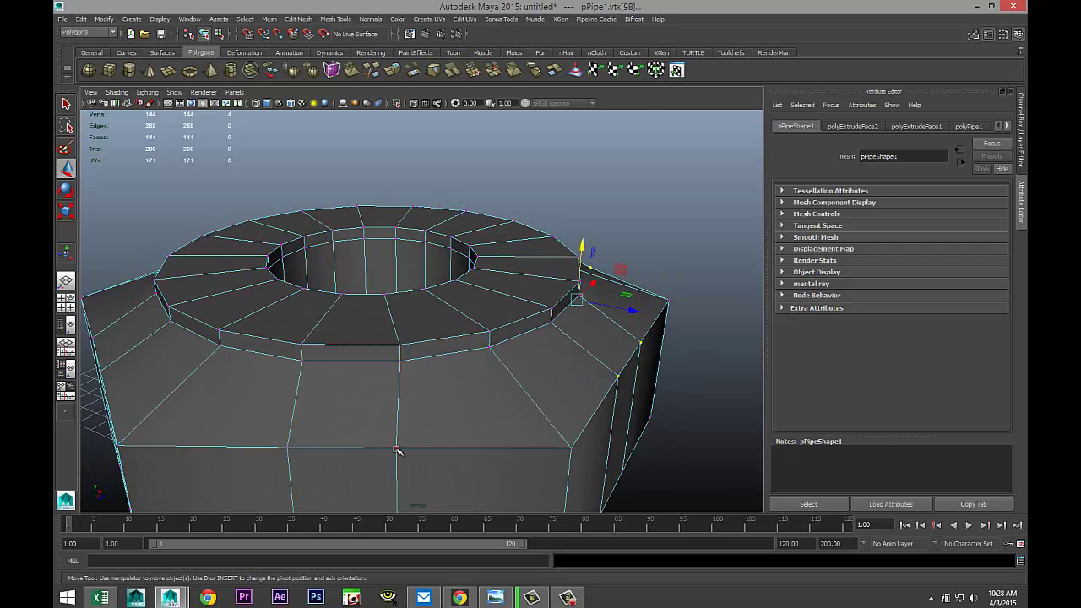
pyautogui.keyDown('shift'); pyautogui.click(396, 448); pyautogui.keyUp('shift')
pyautogui.keyDown('shift'); pyautogui.click(289, 446); pyautogui.keyUp('shift')
pyautogui.scroll(-4, 321, 453)
pyautogui.keyDown('alt'); pyautogui.moveTo(321, 468); pyautogui.dragTo(419, 453); pyautogui.keyUp('alt')
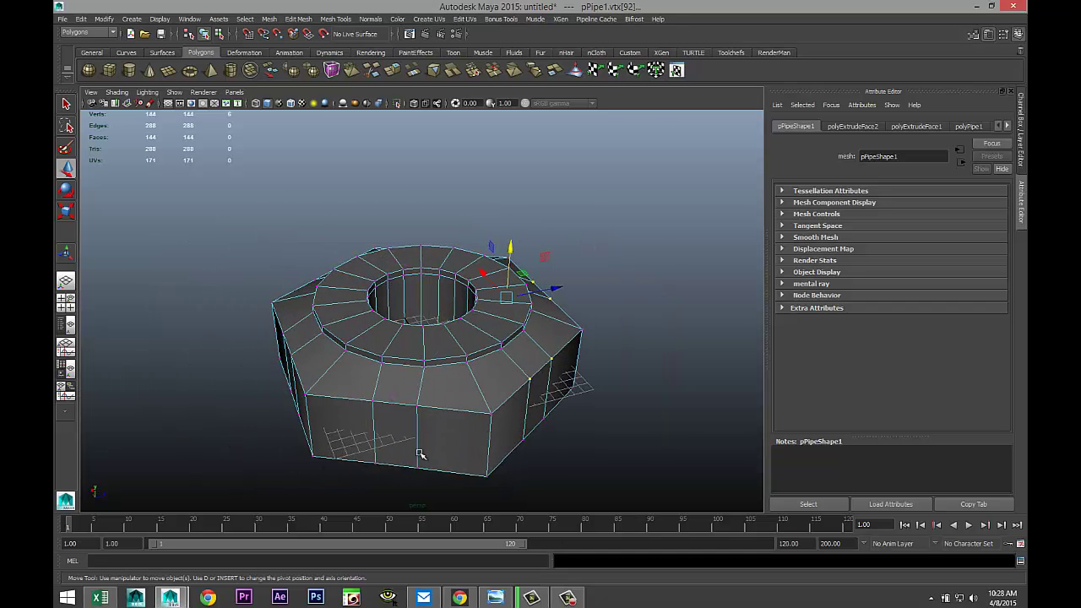
pyautogui.keyDown('shift'); pyautogui.click(416, 406); pyautogui.keyUp('shift')
pyautogui.keyDown('shift'); pyautogui.click(372, 401); pyautogui.keyUp('shift')
pyautogui.keyDown('alt'); pyautogui.moveTo(248, 442); pyautogui.dragTo(454, 416); pyautogui.keyUp('alt')
pyautogui.keyDown('shift'); pyautogui.click(471, 398); pyautogui.keyUp('shift')
pyautogui.keyDown('alt'); pyautogui.moveTo(251, 430); pyautogui.dragTo(482, 393); pyautogui.keyUp('alt')
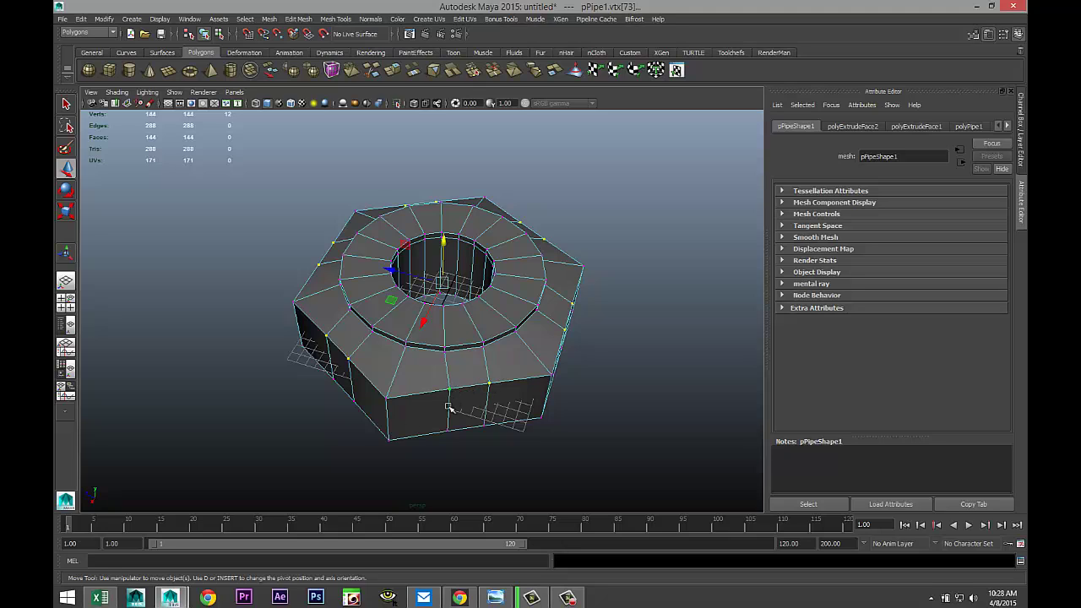
# Raise the selected side-edge vertices to a Y of about 5 to arch each side's upper edge.
pyautogui.keyDown('alt'); pyautogui.moveTo(292, 413); pyautogui.dragTo(316, 391); pyautogui.keyUp('alt')
pyautogui.moveTo(430, 231); pyautogui.dragTo(431, 217)
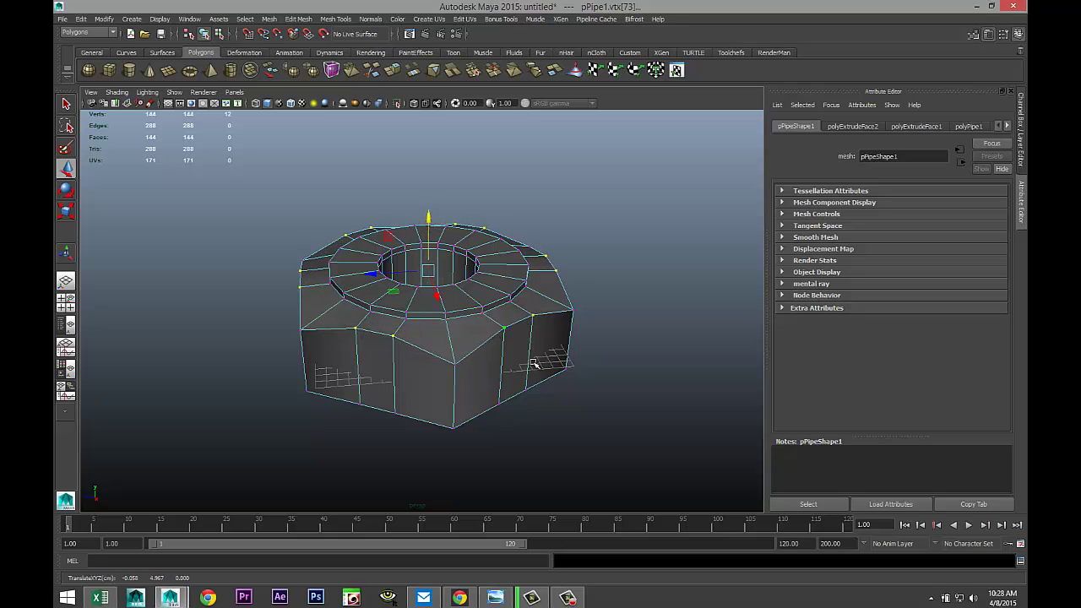
pyautogui.keyDown('alt'); pyautogui.moveTo(533, 363); pyautogui.dragTo(494, 357); pyautogui.keyUp('alt')
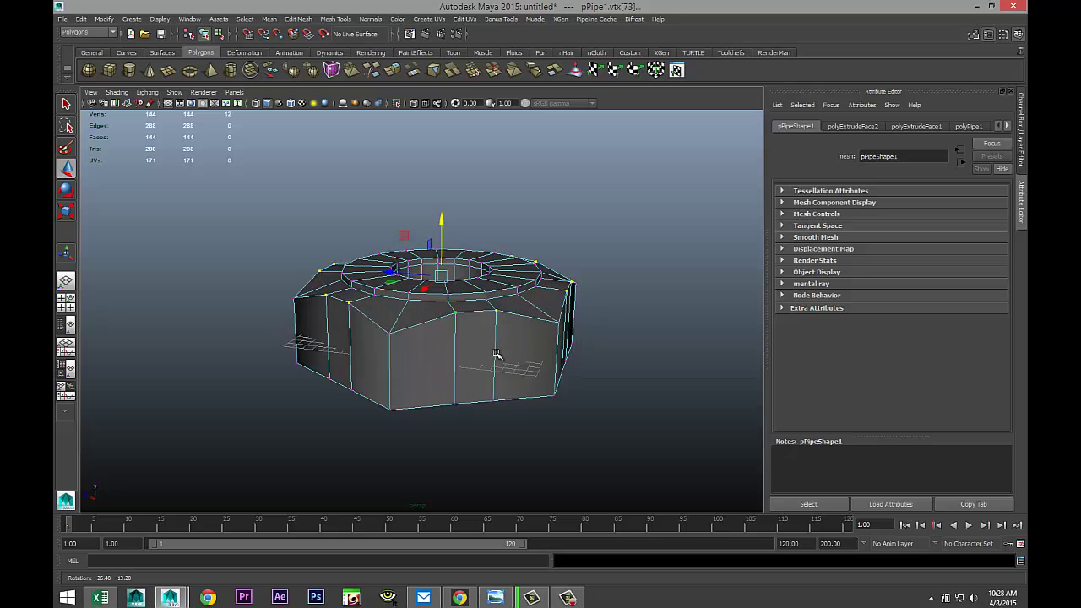
pyautogui.click(620, 416)
# Return to object mode and select the whole nut.
pyautogui.scroll(2, 611, 415)
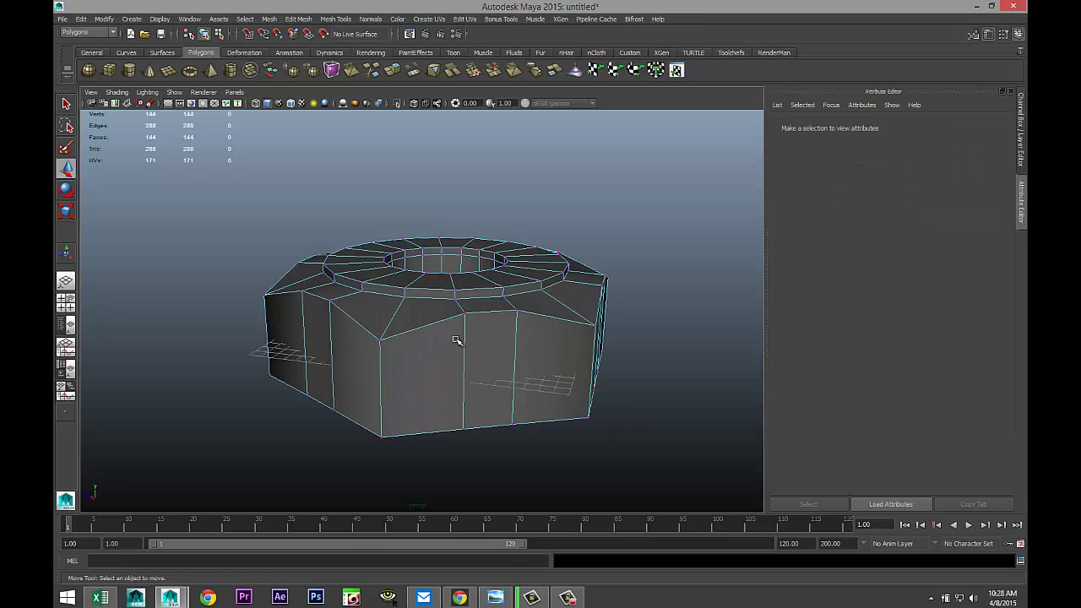
pyautogui.moveTo(457, 336); pyautogui.dragTo(504, 309, button='right')
pyautogui.click(548, 363)
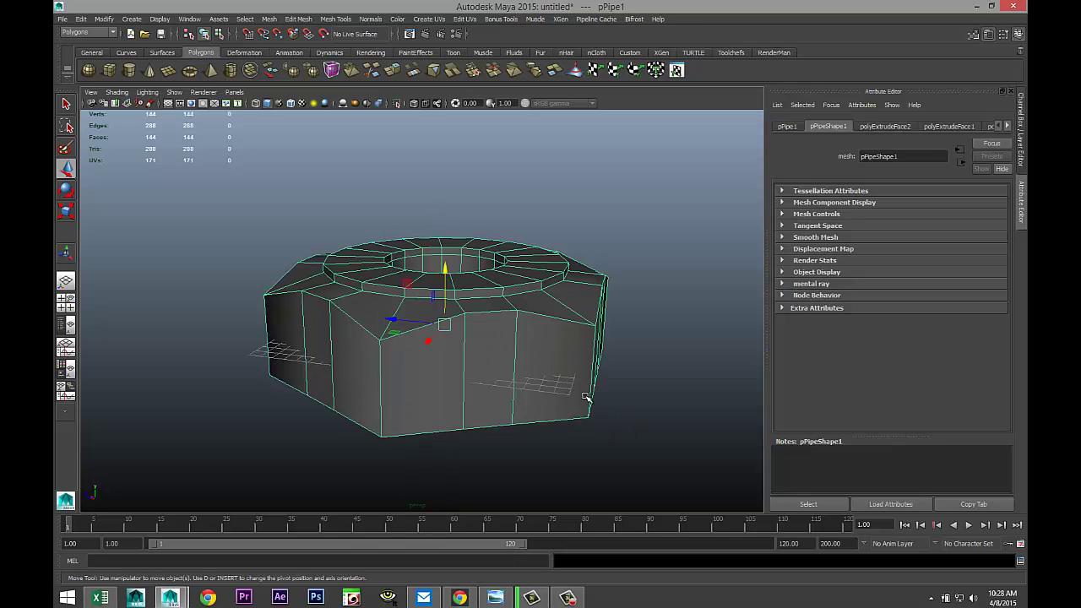
# Preview the nut smoothed, restore the unsmoothed display and examine the shape from several angles.
pyautogui.press('3')
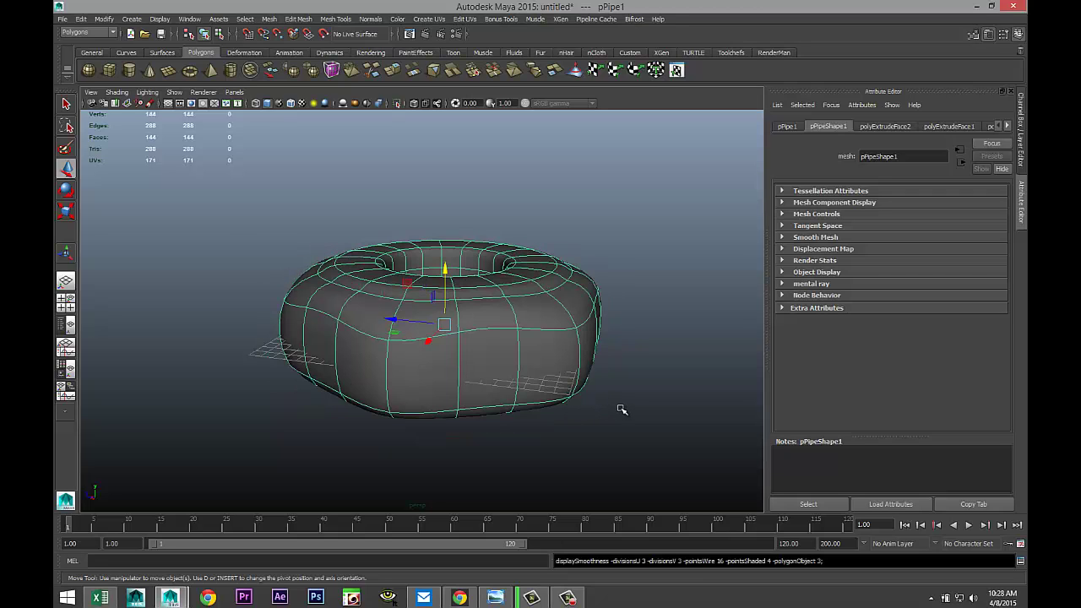
pyautogui.press('1')
pyautogui.keyDown('alt'); pyautogui.moveTo(627, 433); pyautogui.dragTo(640, 265); pyautogui.keyUp('alt')
pyautogui.click(629, 267)
pyautogui.keyDown('alt'); pyautogui.moveTo(617, 299); pyautogui.dragTo(644, 385); pyautogui.keyUp('alt')
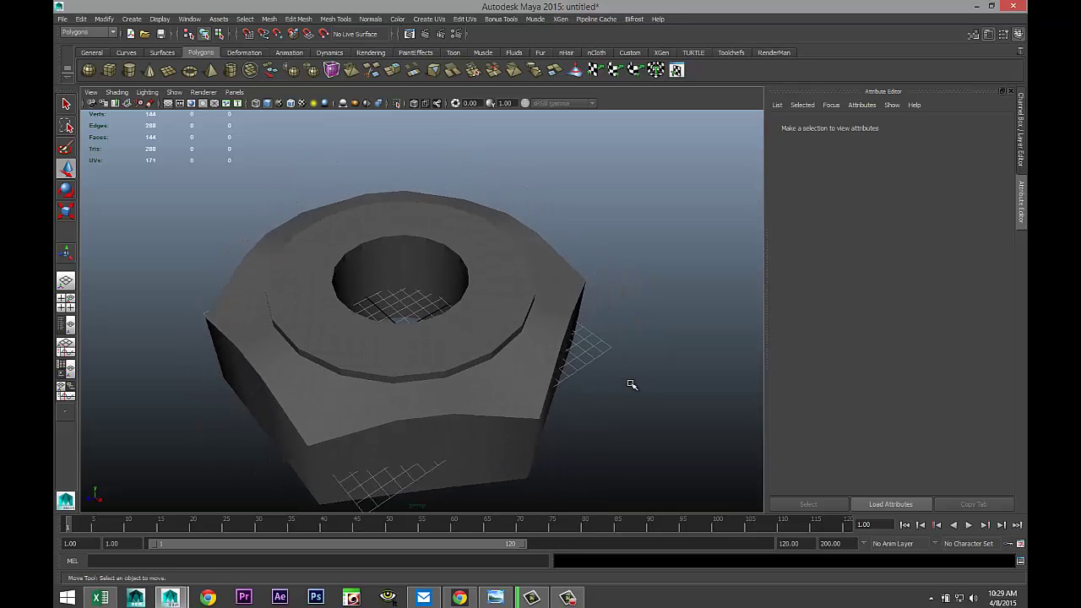
pyautogui.scroll(-3, 617, 385)
pyautogui.keyDown('alt'); pyautogui.moveTo(598, 393); pyautogui.dragTo(564, 377); pyautogui.keyUp('alt')
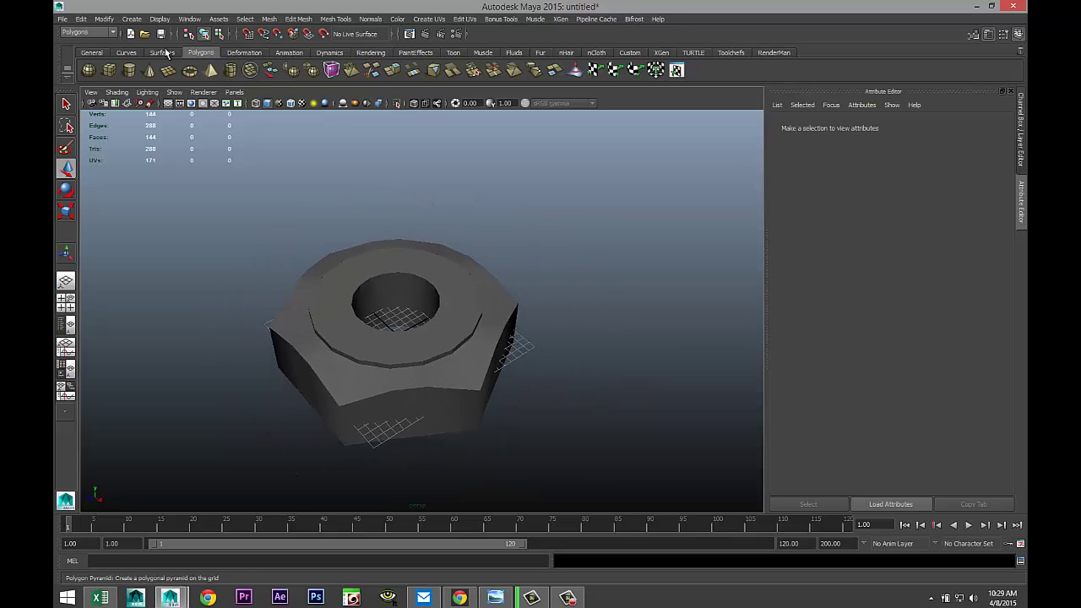
# Create a polygon helix beside the nut, about 16 high and 14.8 wide with 3 coils.
pyautogui.click(129, 19)
pyautogui.moveTo(191, 46)
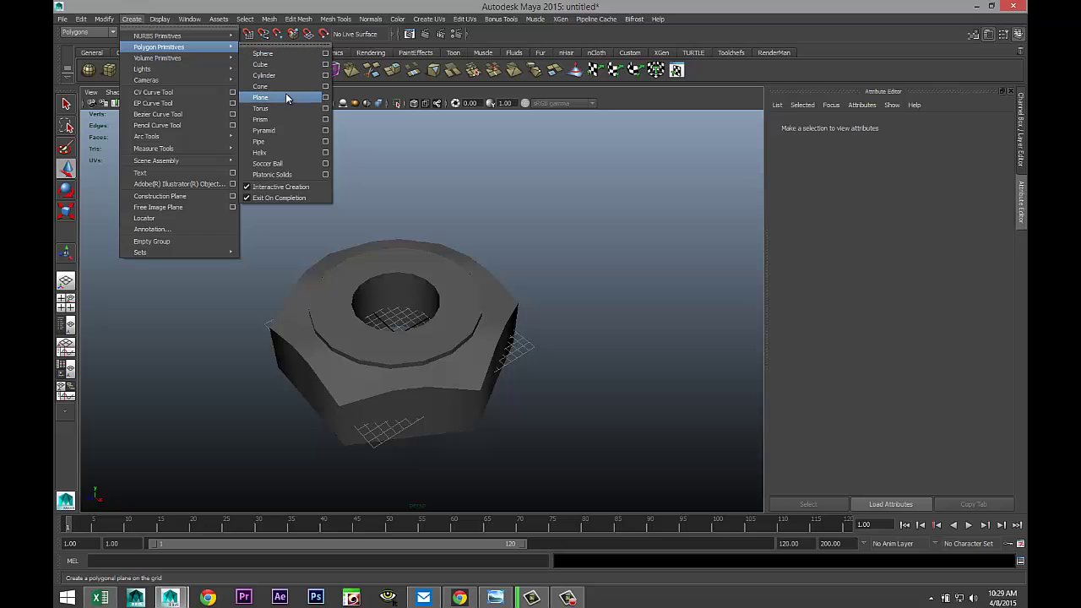
pyautogui.click(279, 163)
pyautogui.moveTo(574, 422); pyautogui.dragTo(623, 321)
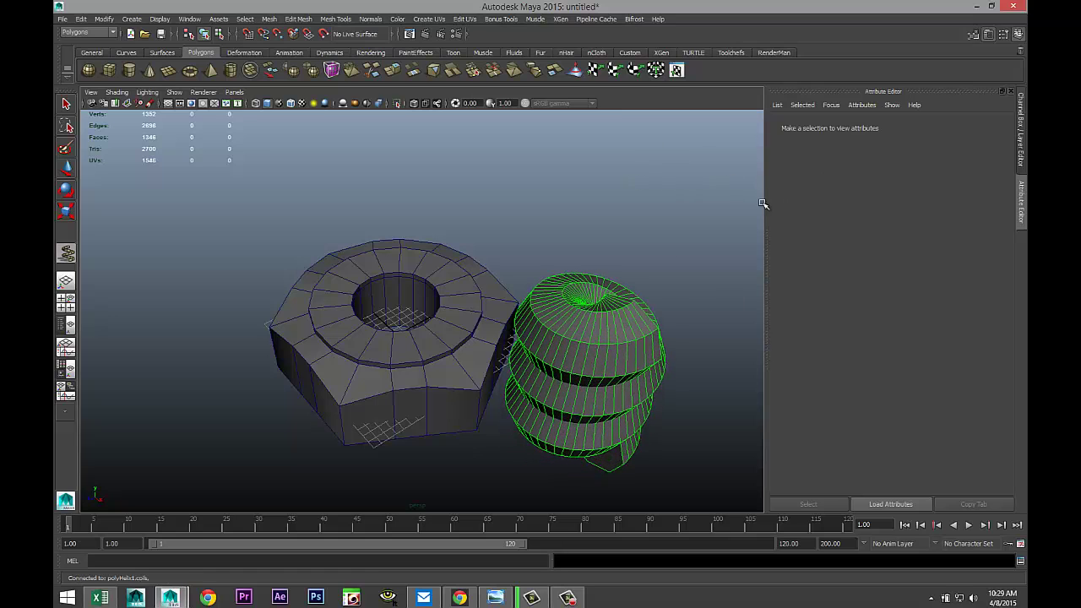
pyautogui.press('w')
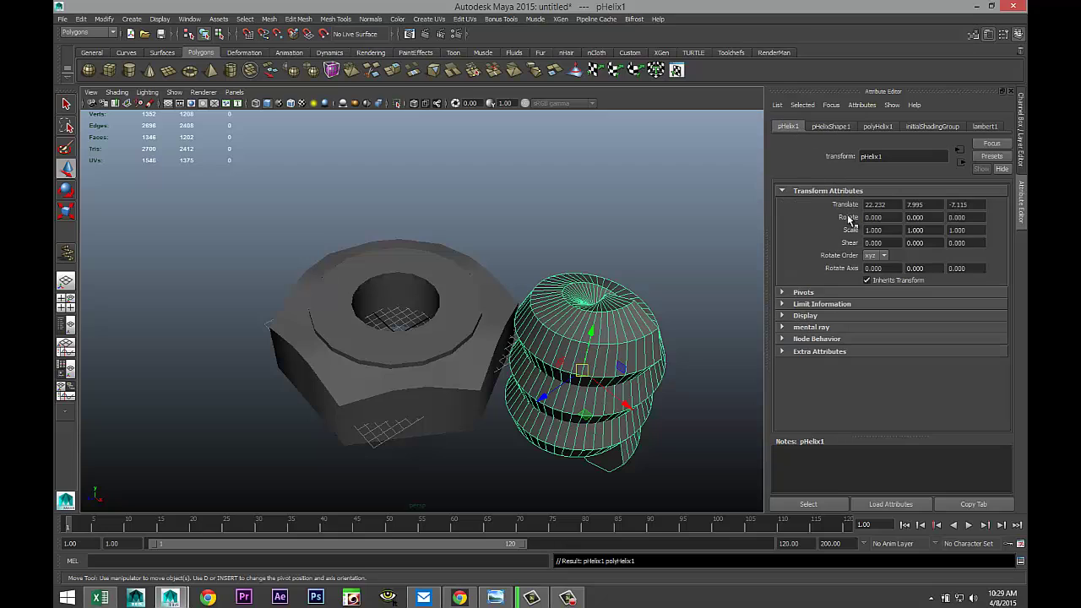
# Set the helix's X, Y and Z translation to 0 to centre it on the nut.
pyautogui.doubleClick(901, 206)
pyautogui.write('0')
pyautogui.press('Tab')
pyautogui.write('0')
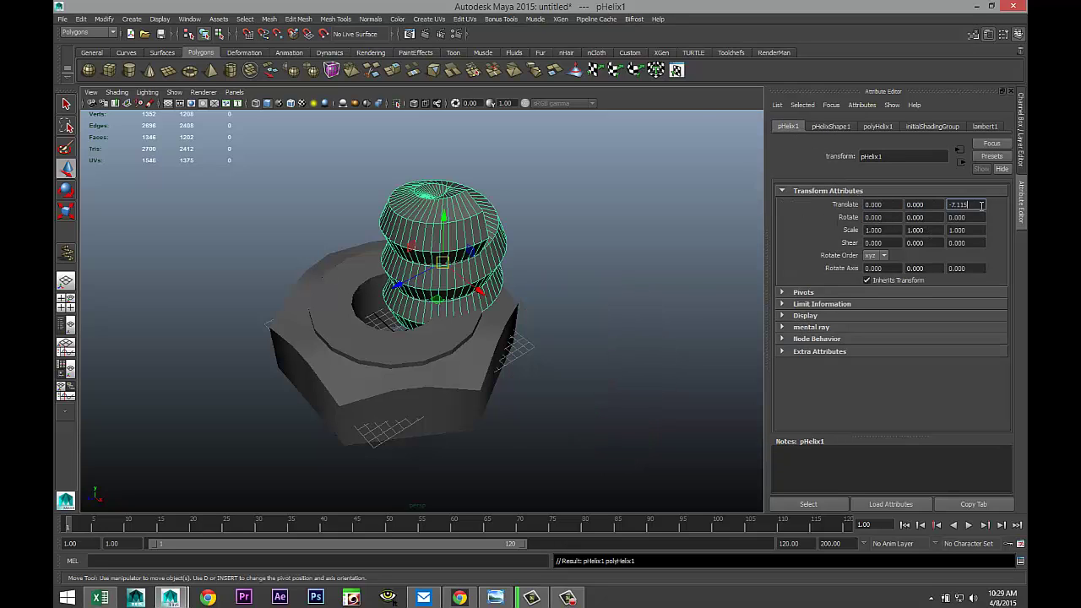
pyautogui.press('Tab')
pyautogui.write('0')
pyautogui.click(920, 205)
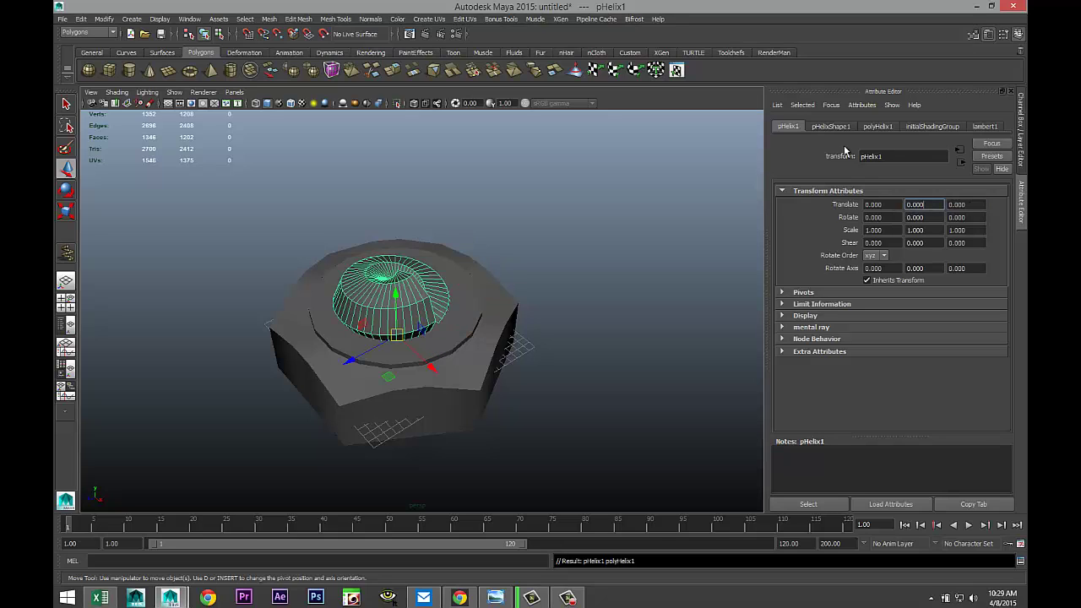
# Set the helix to 10 coils with a radius of 0.5.
pyautogui.click(878, 127)
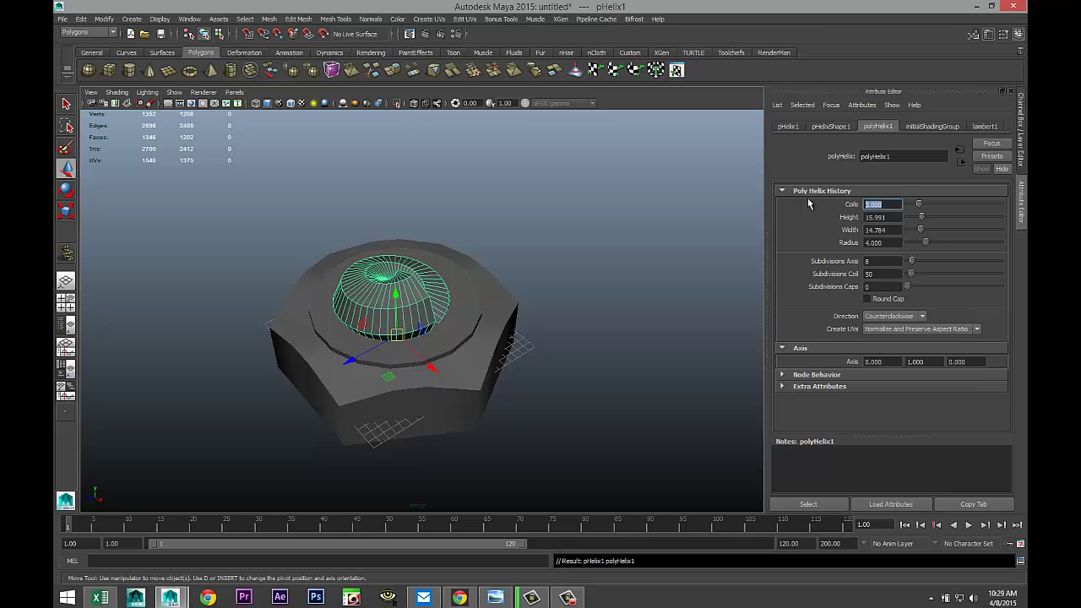
pyautogui.press('Return')
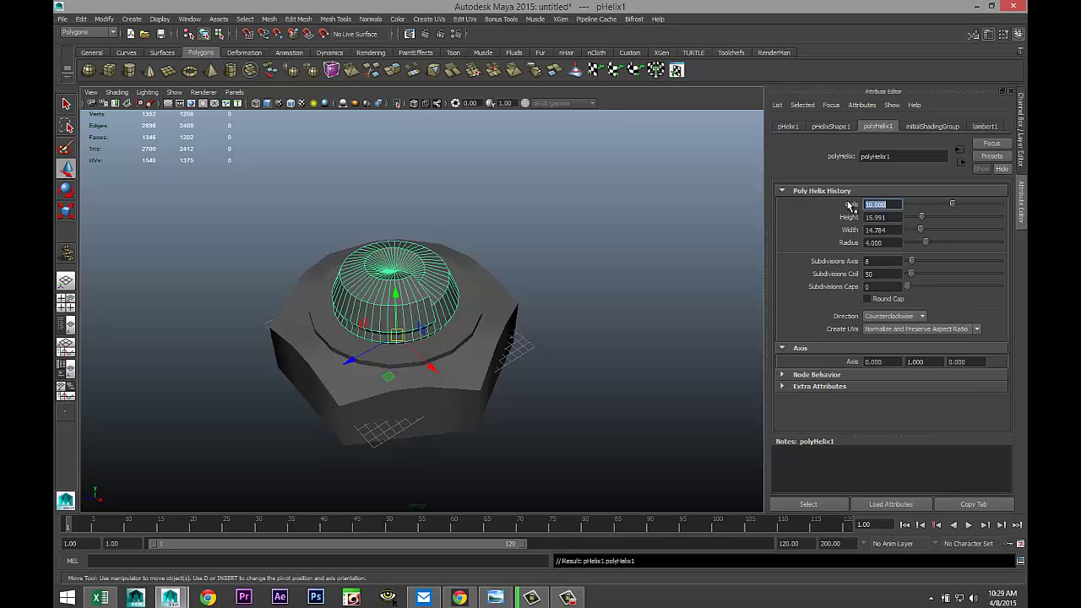
pyautogui.doubleClick(891, 243)
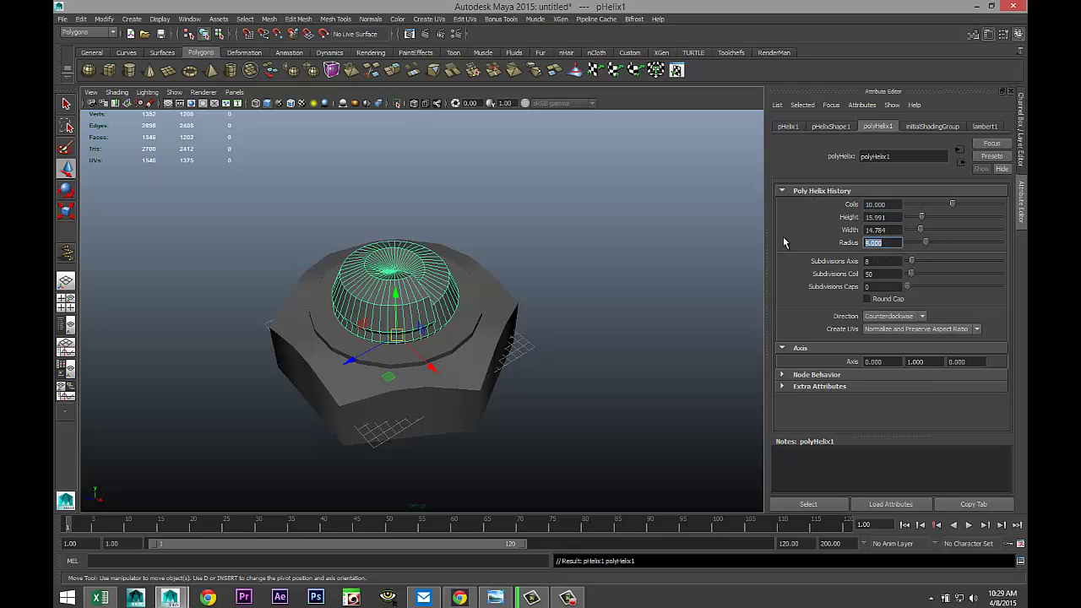
pyautogui.write('0.5')
pyautogui.press('Return')
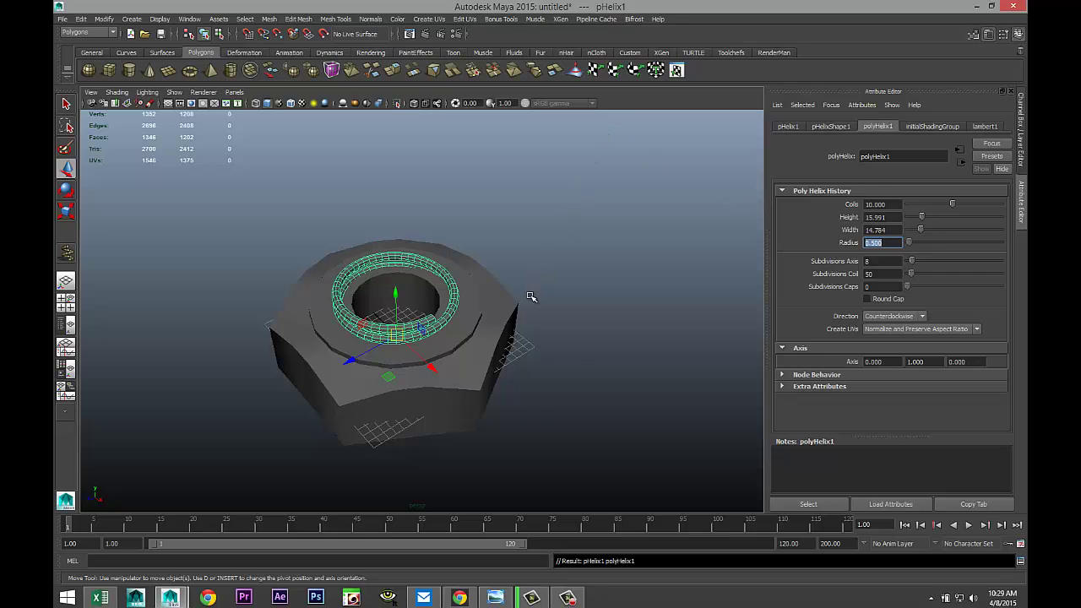
# Try a thinner helix with a radius of 0.15.
pyautogui.scroll(3, 531, 296)
pyautogui.moveTo(543, 301)
pyautogui.keyDown('alt'); pyautogui.mouseDown()
pyautogui.moveTo(550, 312)
pyautogui.moveTo(507, 299)
pyautogui.moveTo(550, 313)
pyautogui.mouseUp(); pyautogui.keyUp('alt')
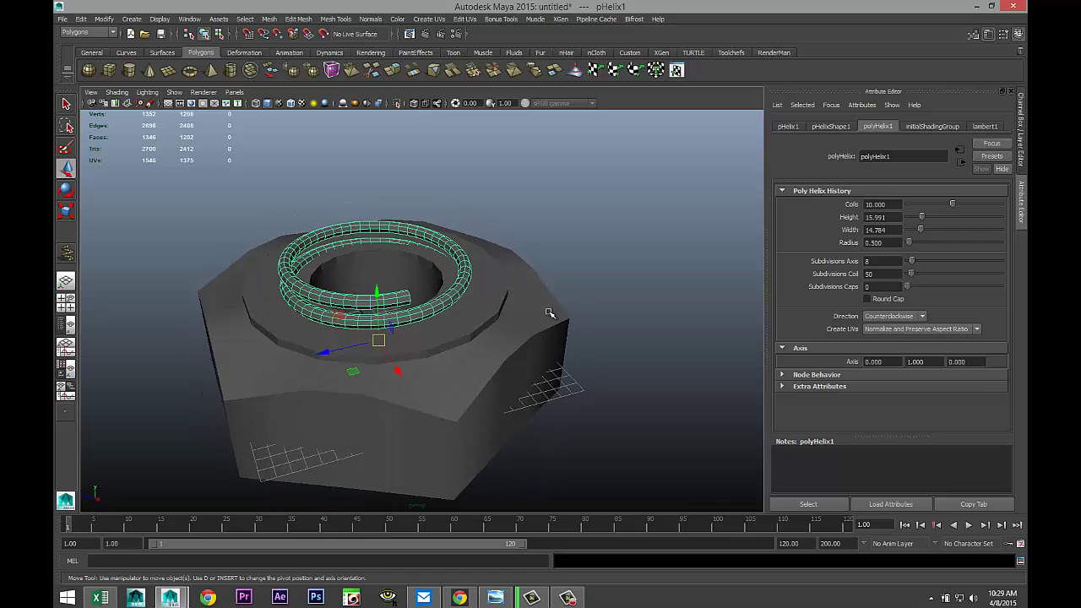
pyautogui.click(890, 243)
pyautogui.write('0.15')
pyautogui.press('Return')
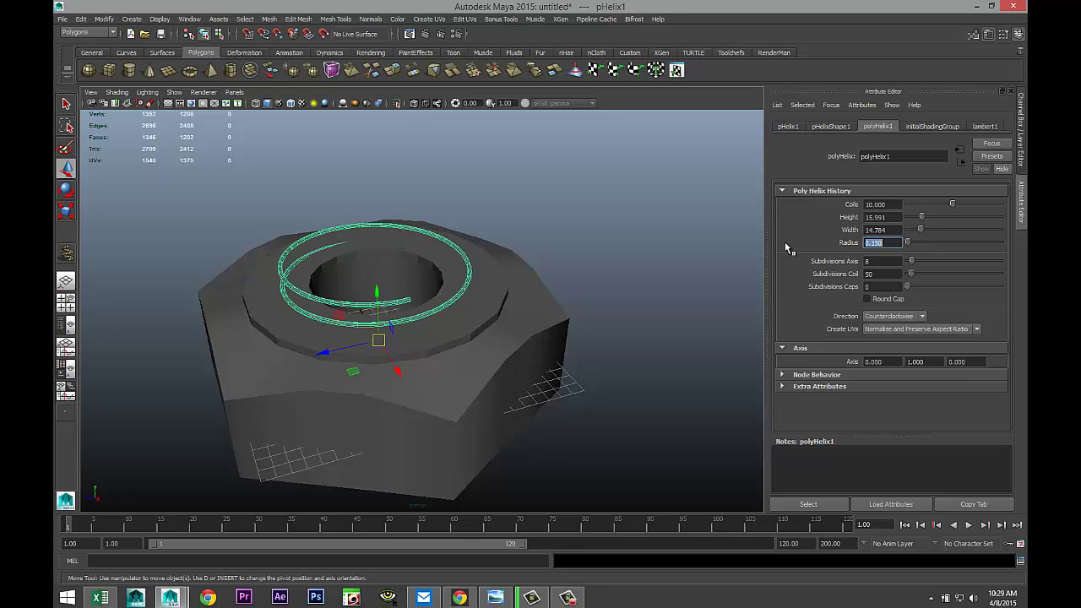
# Set the helix's radius to 0.25 and its number of coils to 20.
pyautogui.write('0.25')
pyautogui.press('Return')
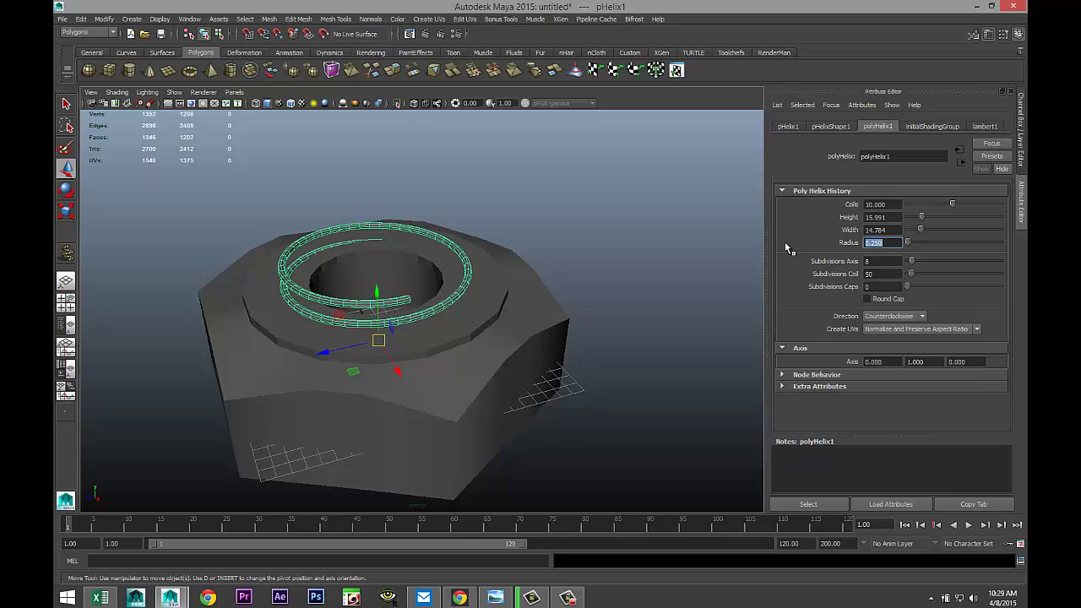
pyautogui.click(900, 204)
pyautogui.write('20')
pyautogui.press('Return')
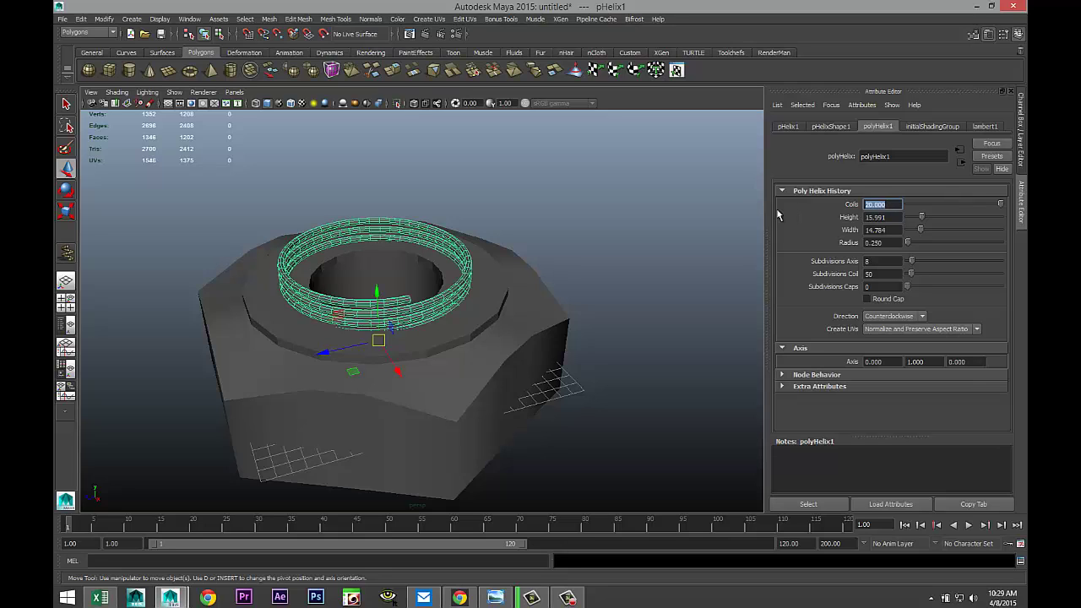
# Scale the helix uniformly to about 0.73 so it fits inside the nut's hole.
pyautogui.click(545, 261)
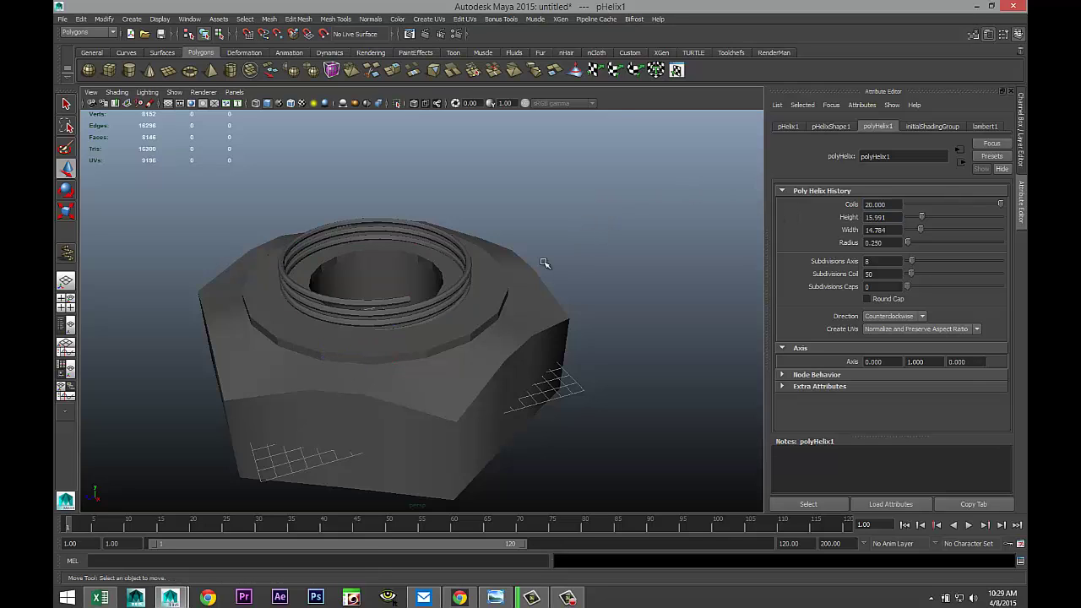
pyautogui.click(439, 301)
pyautogui.press('r')
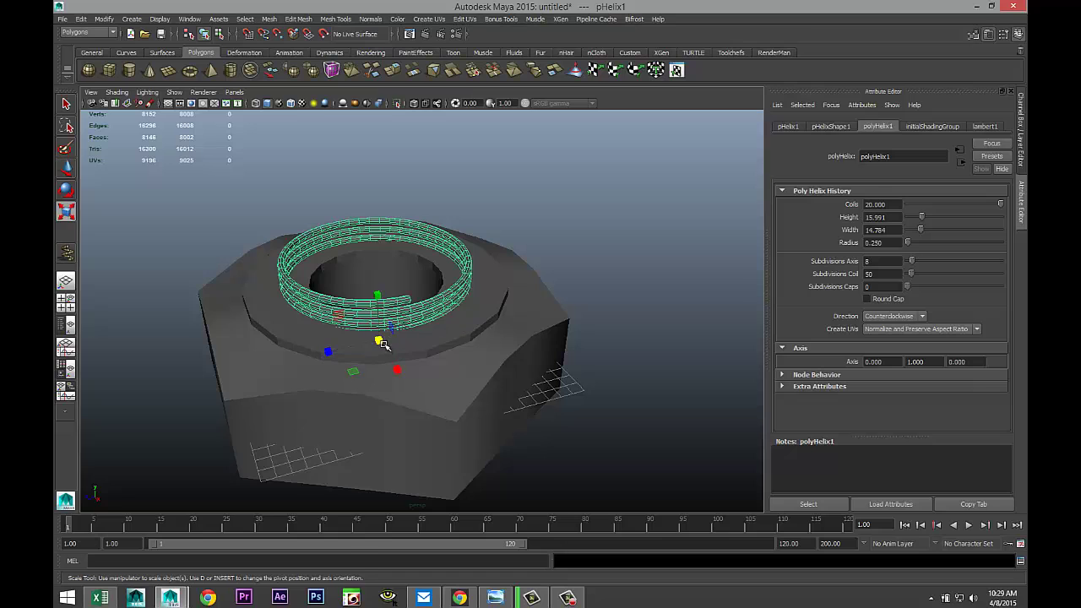
pyautogui.moveTo(382, 342); pyautogui.dragTo(338, 344)
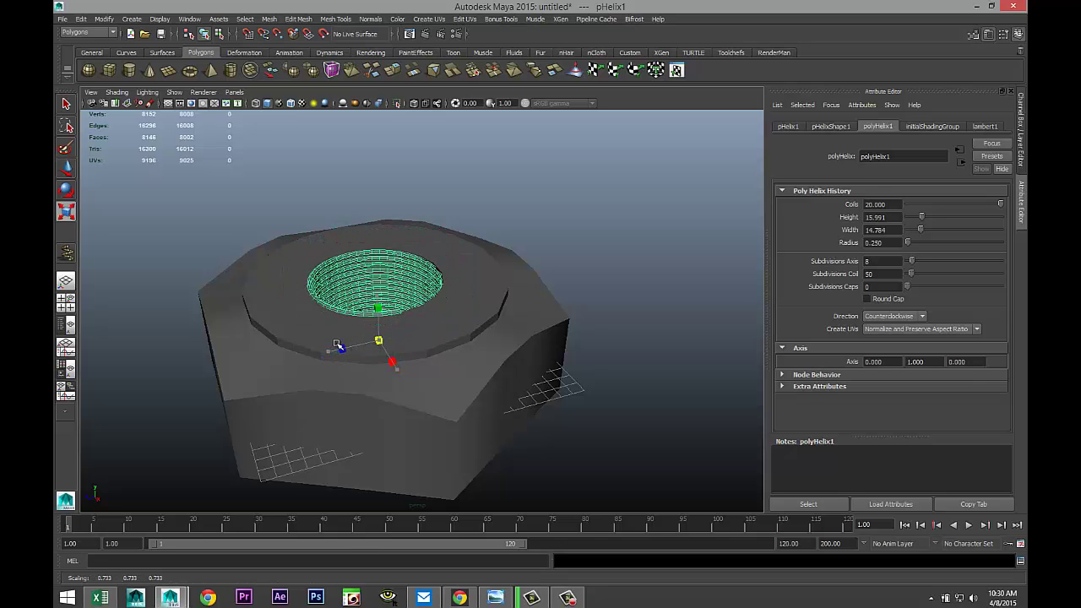
pyautogui.scroll(4, 392, 378)
pyautogui.keyDown('alt'); pyautogui.moveTo(393, 377); pyautogui.dragTo(402, 344); pyautogui.keyUp('alt')
# Move the helix down about 0.19 in the side view so its upper end lines up with the nut's rim.
pyautogui.click(66, 303)
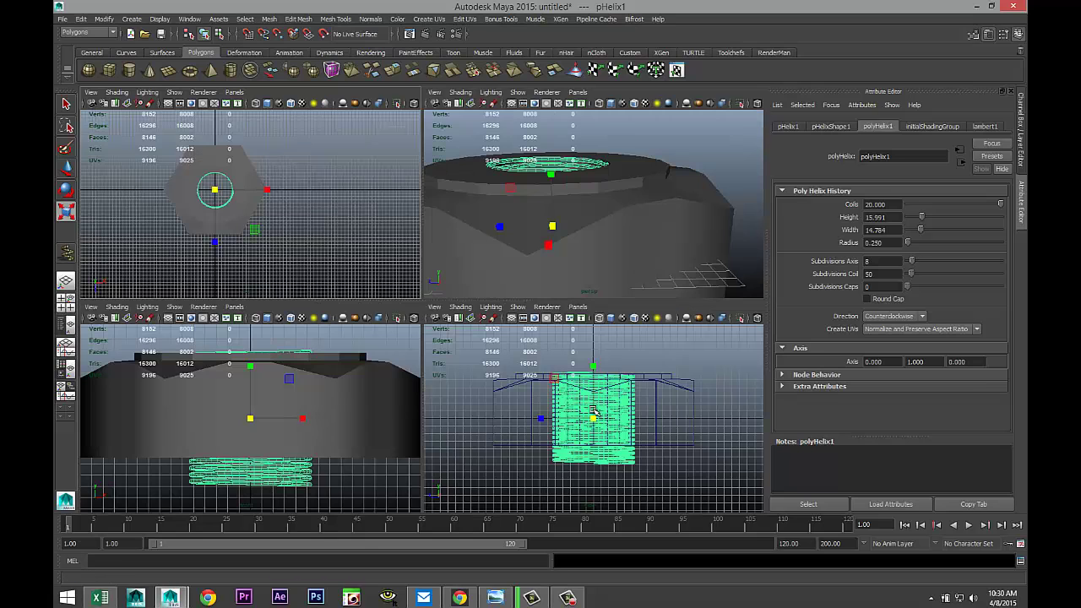
pyautogui.press('space')
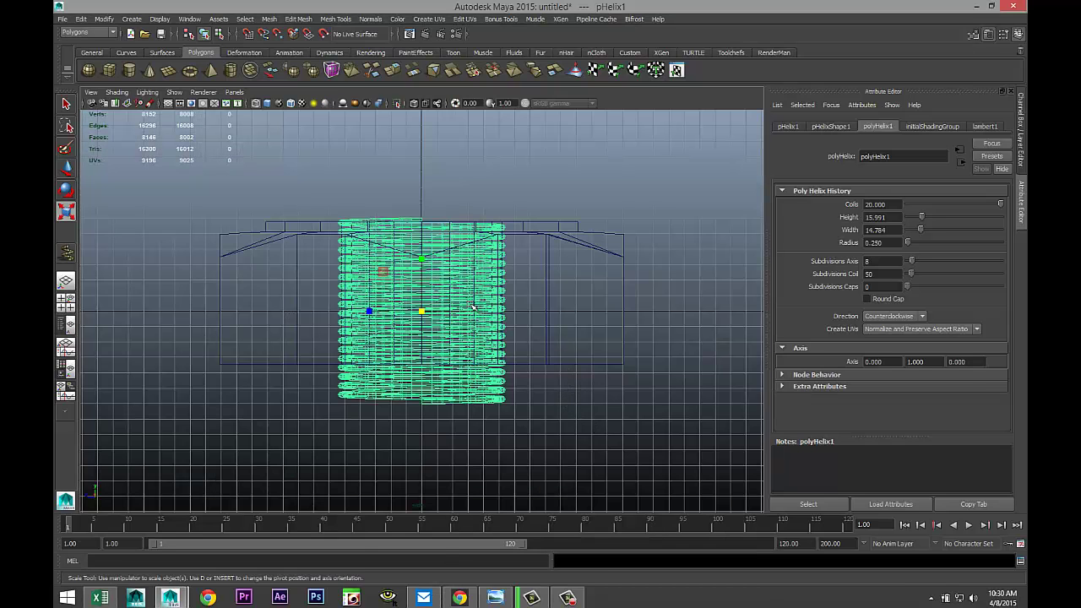
pyautogui.press('w')
pyautogui.click(422, 253)
pyautogui.moveTo(422, 253); pyautogui.dragTo(423, 256)
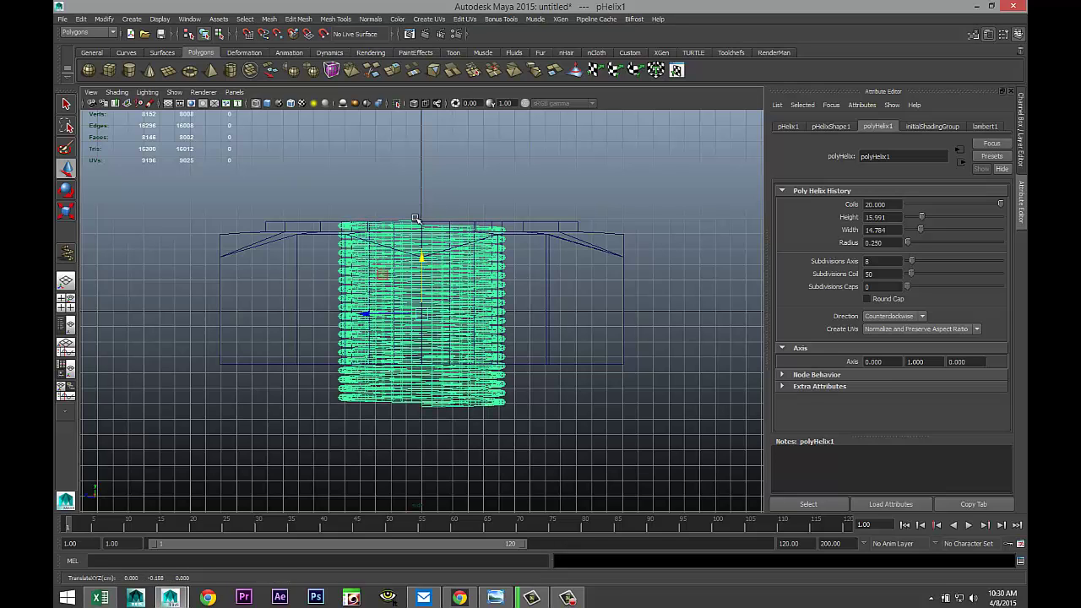
pyautogui.keyDown('alt'); pyautogui.moveTo(506, 313); pyautogui.dragTo(531, 379, button='middle'); pyautogui.keyUp('alt')
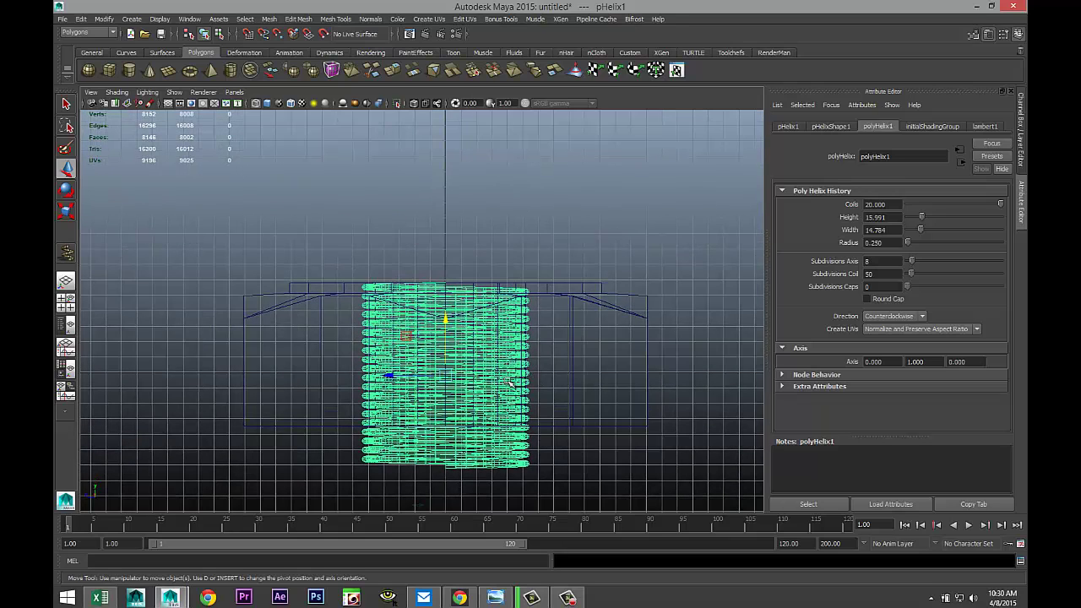
# Move the helix's pivot point up to the helix's upper end.
pyautogui.press('Insert')
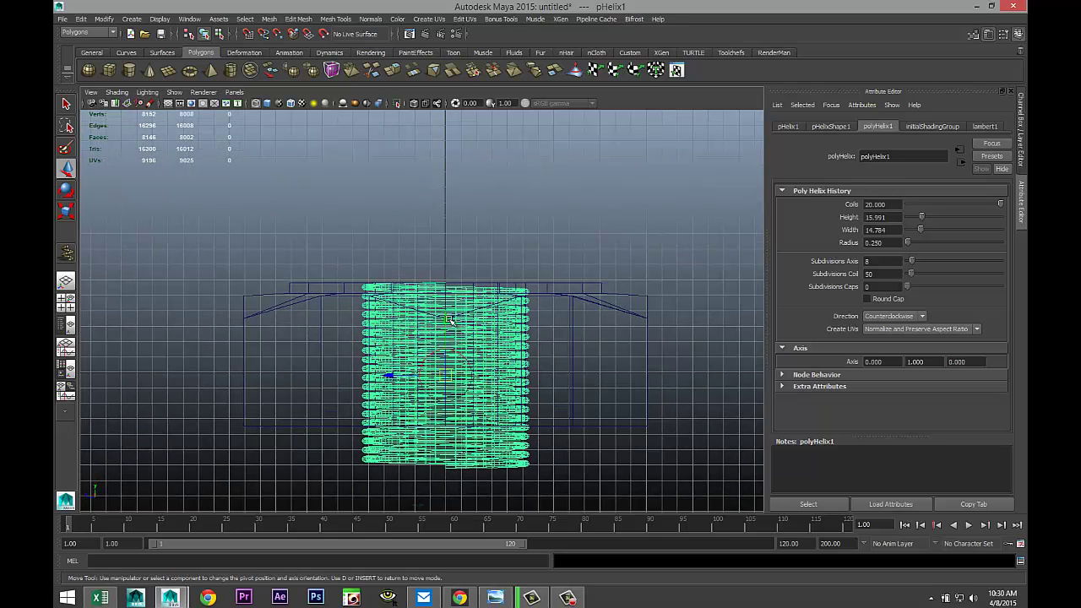
pyautogui.moveTo(449, 320); pyautogui.dragTo(449, 254)
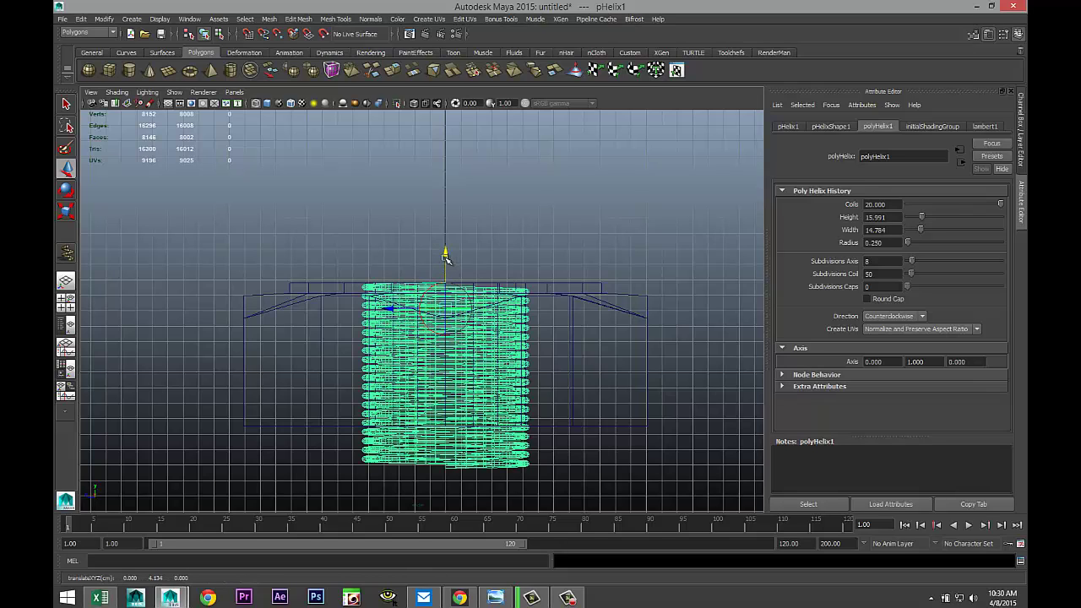
pyautogui.moveTo(446, 256); pyautogui.dragTo(446, 232)
pyautogui.press('Insert')
pyautogui.scroll(-2, 541, 324)
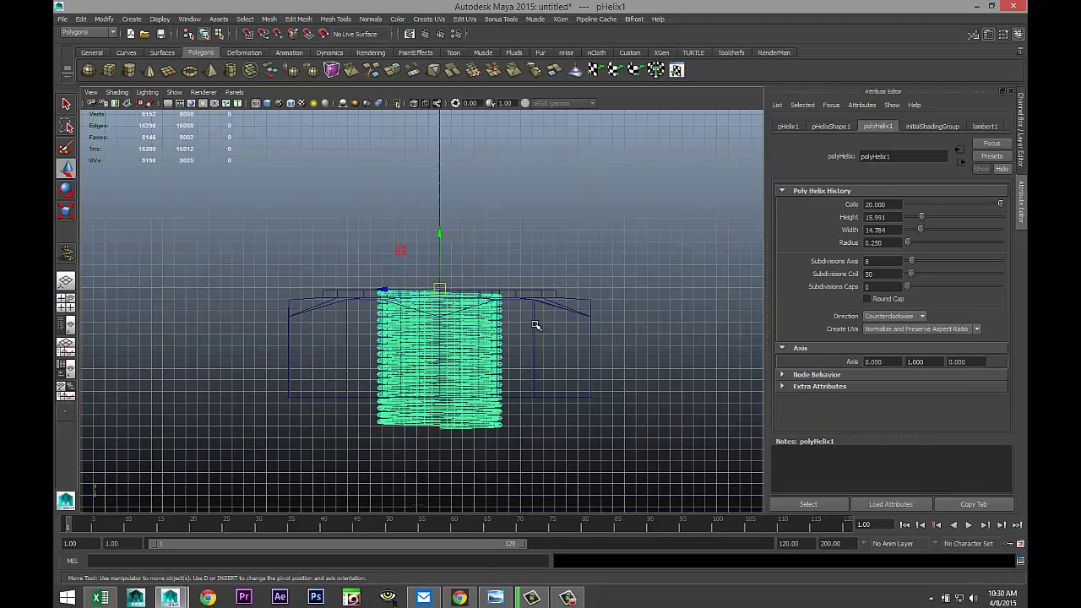
# Scale the helix down along its height until its lower end meets the nut's underside.
pyautogui.press('r')
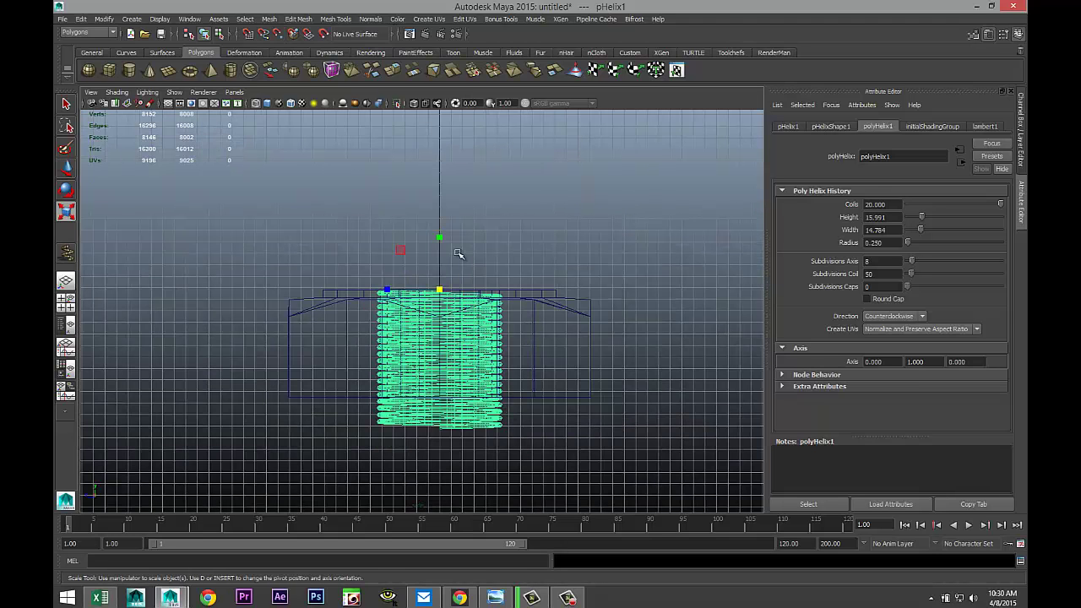
pyautogui.click(440, 240)
pyautogui.moveTo(440, 239); pyautogui.dragTo(441, 251)
# Examine the thread inside the nut's hole from several angles in the perspective view.
pyautogui.click(67, 301)
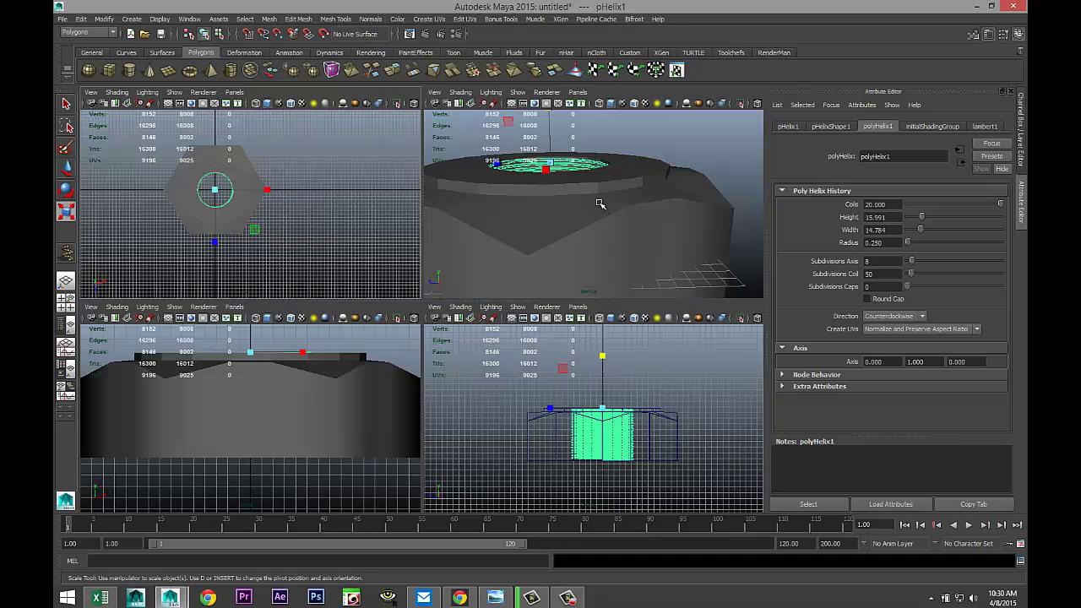
pyautogui.press('space')
pyautogui.keyDown('alt'); pyautogui.moveTo(497, 322); pyautogui.dragTo(566, 362); pyautogui.keyUp('alt')
pyautogui.scroll(-5, 573, 357)
pyautogui.click(635, 227)
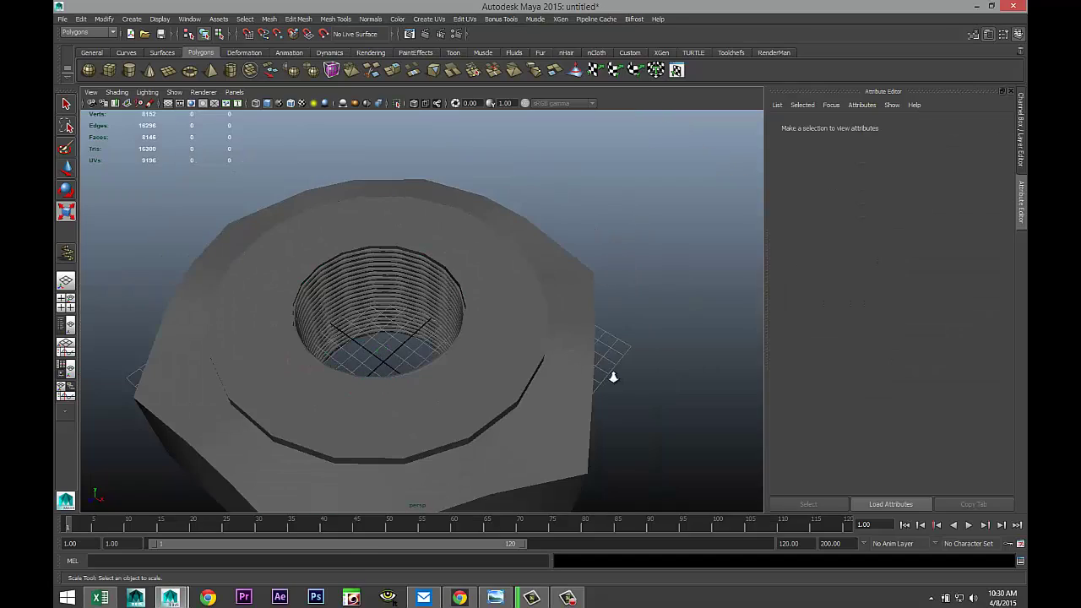
pyautogui.scroll(-5, 615, 380)
pyautogui.moveTo(616, 381)
pyautogui.keyDown('alt'); pyautogui.mouseDown()
pyautogui.moveTo(630, 366)
pyautogui.moveTo(649, 372)
pyautogui.moveTo(609, 380)
pyautogui.mouseUp(); pyautogui.keyUp('alt')
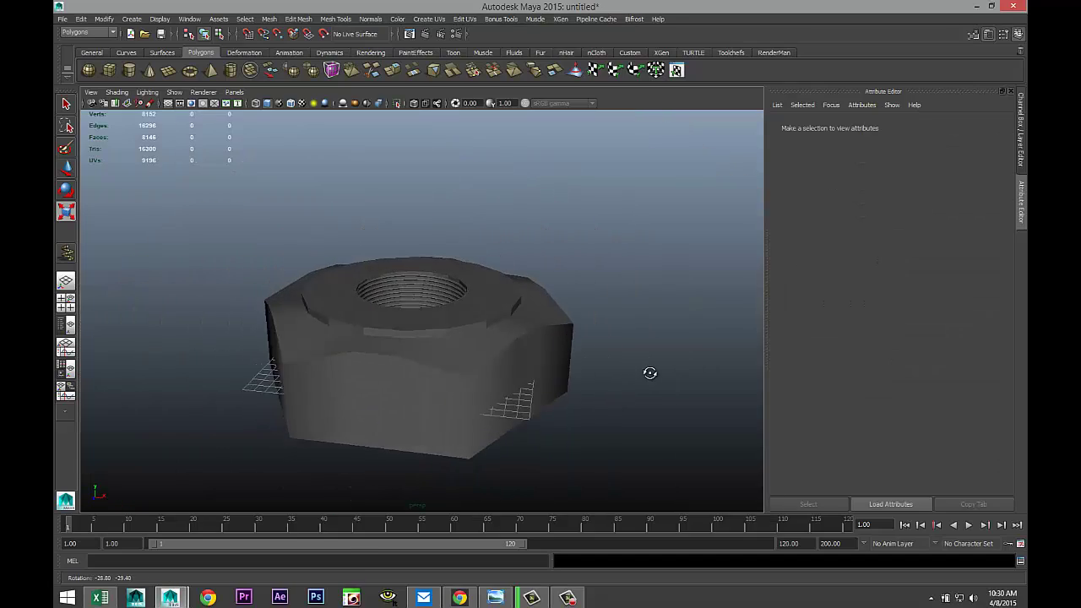
pyautogui.moveTo(609, 380)
pyautogui.keyDown('alt'); pyautogui.mouseDown(button='middle')
pyautogui.moveTo(610, 400)
pyautogui.moveTo(618, 381)
pyautogui.mouseUp(button='middle'); pyautogui.keyUp('alt')
pyautogui.keyDown('alt'); pyautogui.moveTo(622, 384); pyautogui.dragTo(567, 363, button='right'); pyautogui.keyUp('alt')
# Insert edge loops around the raised rim's side, one close to its upper edge and one close to its lower edge, using the Insert Edge Loop Tool.
pyautogui.click(574, 397)
pyautogui.scroll(-3, 567, 415)
pyautogui.scroll(3, 567, 414)
pyautogui.keyDown('alt'); pyautogui.moveTo(567, 363); pyautogui.dragTo(568, 401); pyautogui.keyUp('alt')
pyautogui.keyDown('alt'); pyautogui.moveTo(526, 389); pyautogui.dragTo(566, 396, button='middle'); pyautogui.keyUp('alt')
pyautogui.click(329, 21)
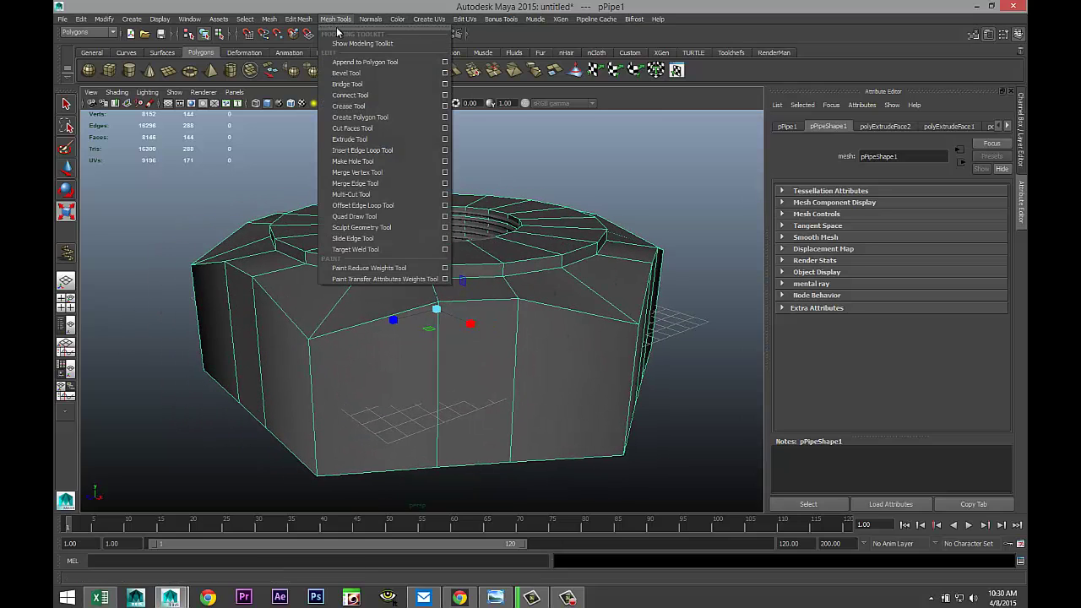
pyautogui.click(445, 150)
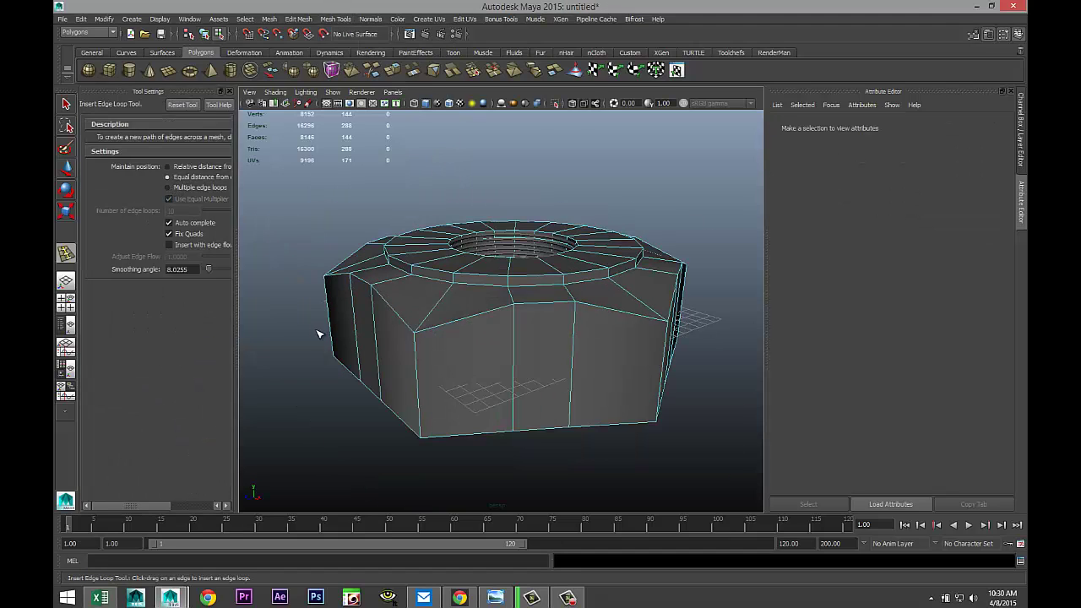
pyautogui.scroll(3, 318, 332)
pyautogui.scroll(-2, 364, 364)
pyautogui.scroll(2, 413, 361)
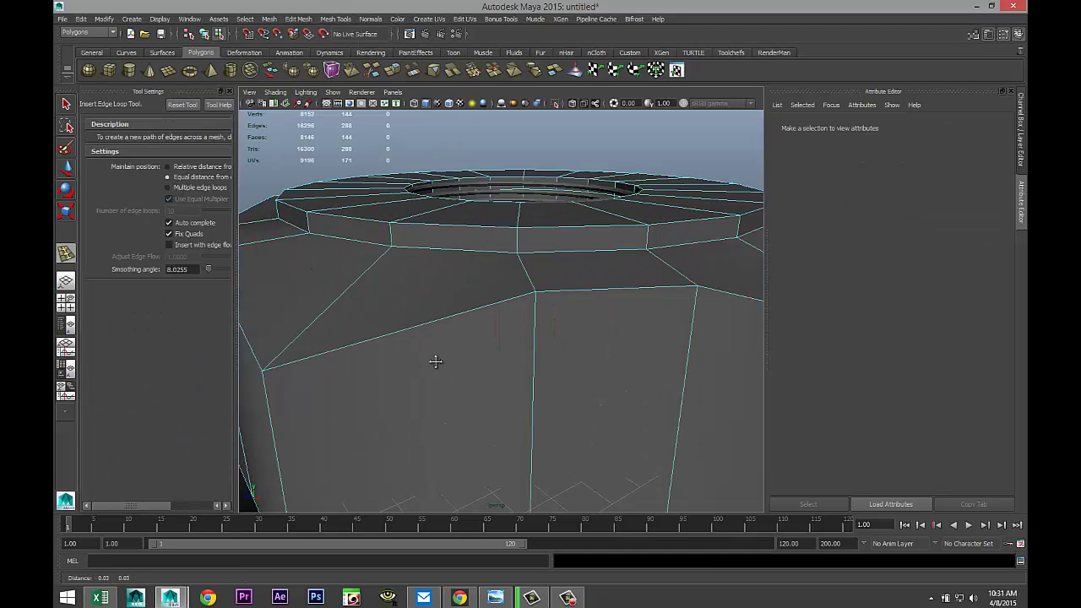
pyautogui.scroll(-3, 429, 363)
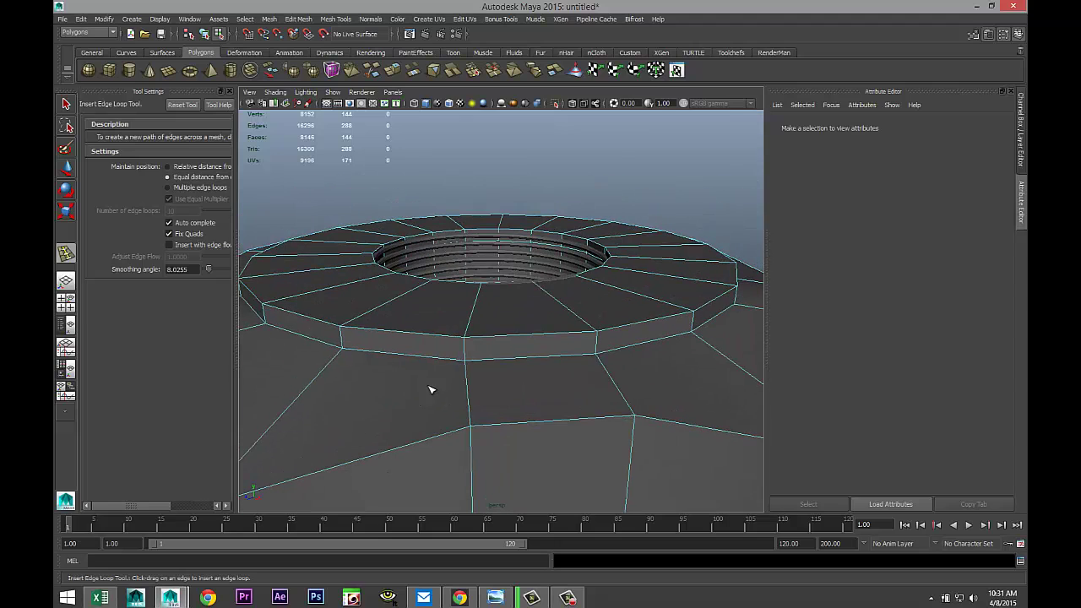
pyautogui.click(467, 342)
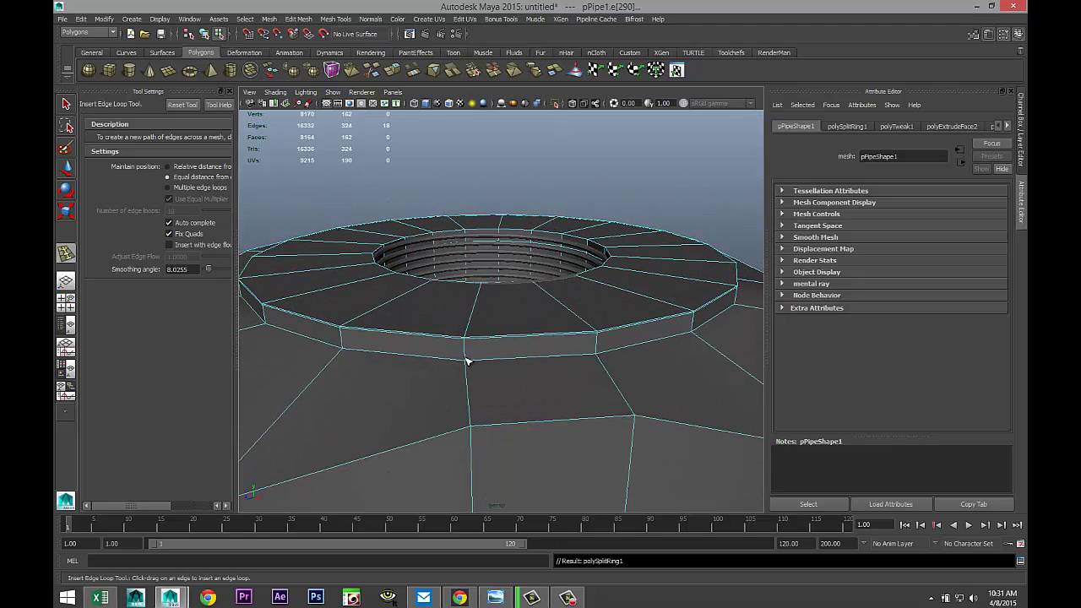
pyautogui.click(466, 361)
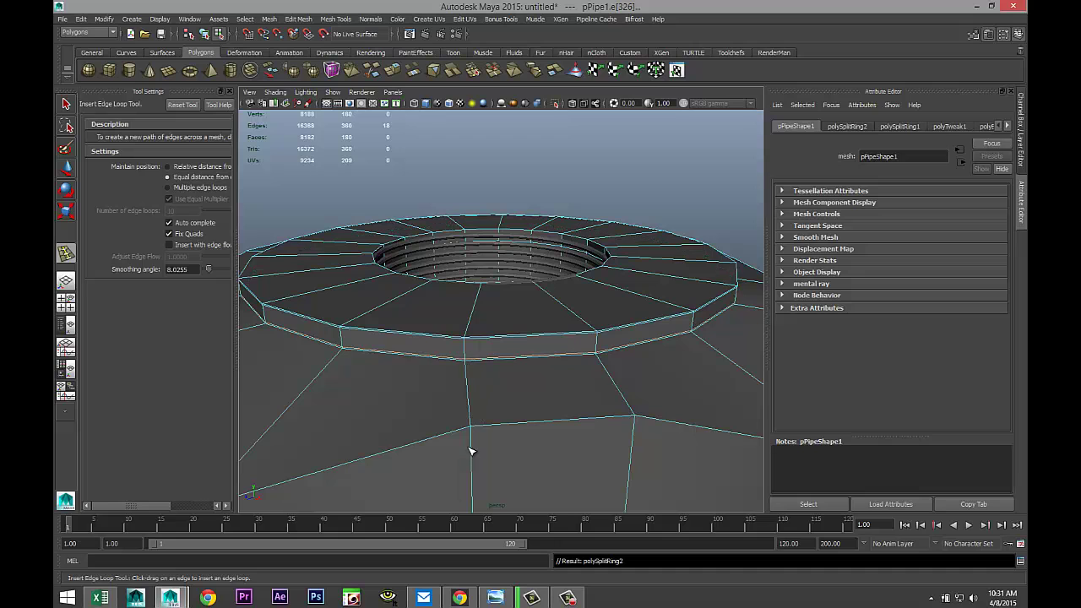
# Insert edge loops around the hexagonal sides, one just below their arched upper edge and one just above their lower edge.
pyautogui.moveTo(473, 441); pyautogui.dragTo(472, 432)
pyautogui.keyDown('alt'); pyautogui.moveTo(480, 444); pyautogui.dragTo(490, 307, button='middle'); pyautogui.keyUp('alt')
pyautogui.click(484, 420)
pyautogui.scroll(-6, 457, 416)
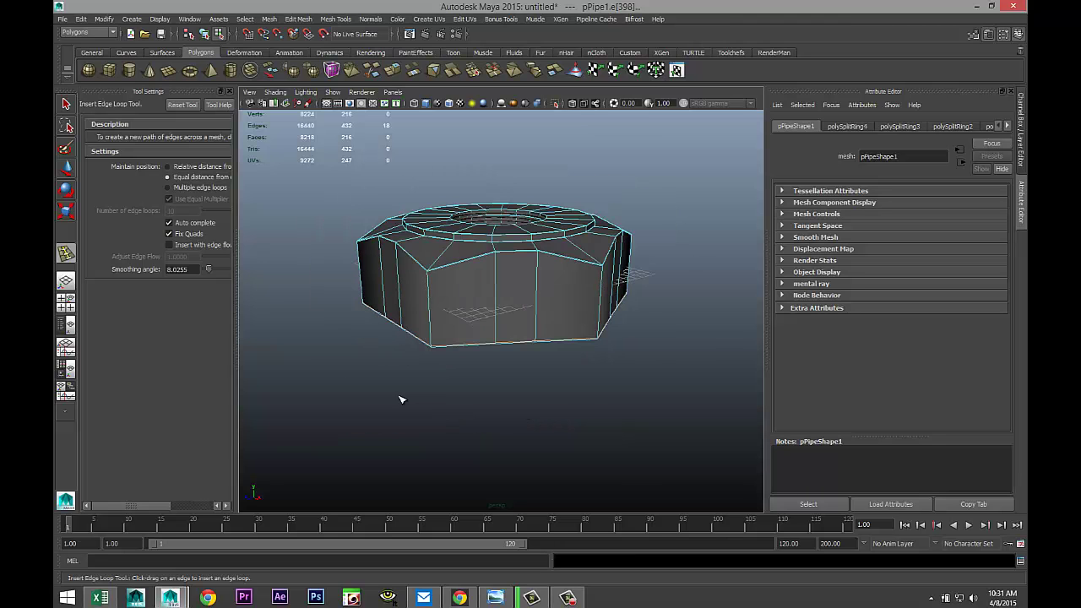
# Insert edge loops on the hole's inner wall, one close to its upper edge and one close to its lower edge.
pyautogui.keyDown('alt'); pyautogui.moveTo(338, 379); pyautogui.dragTo(458, 391); pyautogui.keyUp('alt')
pyautogui.keyDown('alt'); pyautogui.moveTo(450, 373); pyautogui.dragTo(427, 461, button='middle'); pyautogui.keyUp('alt')
pyautogui.scroll(8, 467, 445)
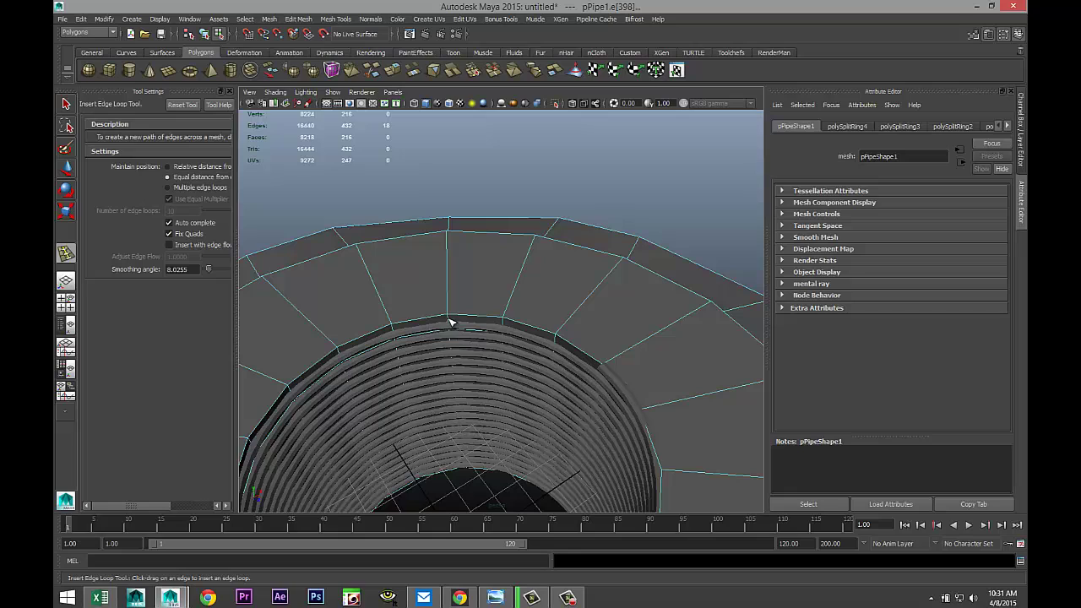
pyautogui.click(449, 320)
pyautogui.moveTo(468, 427)
pyautogui.keyDown('alt'); pyautogui.mouseDown()
pyautogui.moveTo(485, 427)
pyautogui.moveTo(492, 381)
pyautogui.moveTo(464, 411)
pyautogui.mouseUp(); pyautogui.keyUp('alt')
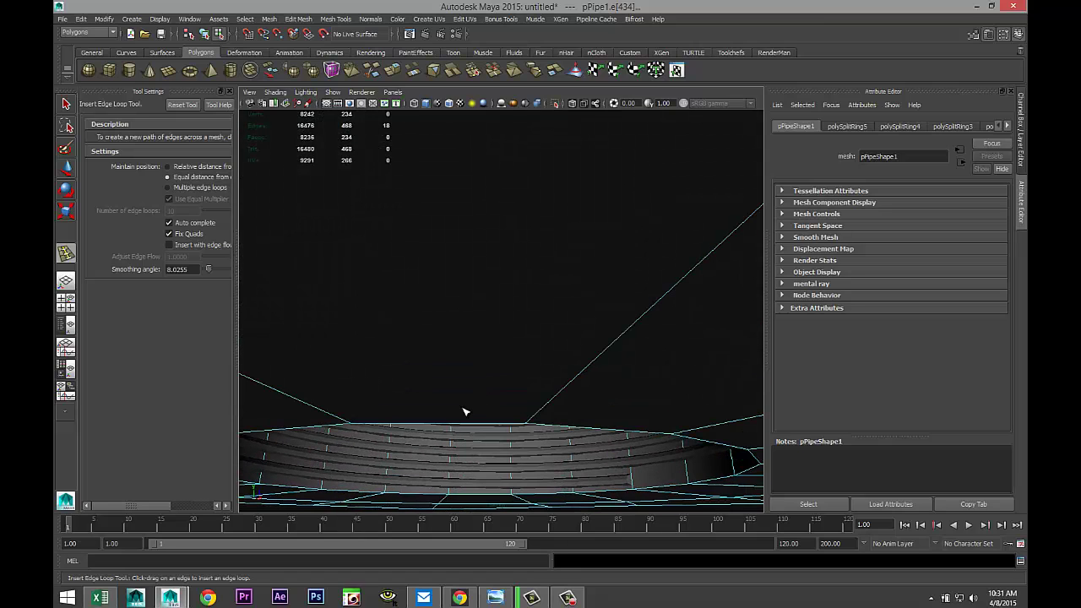
pyautogui.click(324, 489)
pyautogui.press('f')
pyautogui.keyDown('alt'); pyautogui.moveTo(460, 419); pyautogui.dragTo(498, 444); pyautogui.keyUp('alt')
pyautogui.scroll(5, 510, 415)
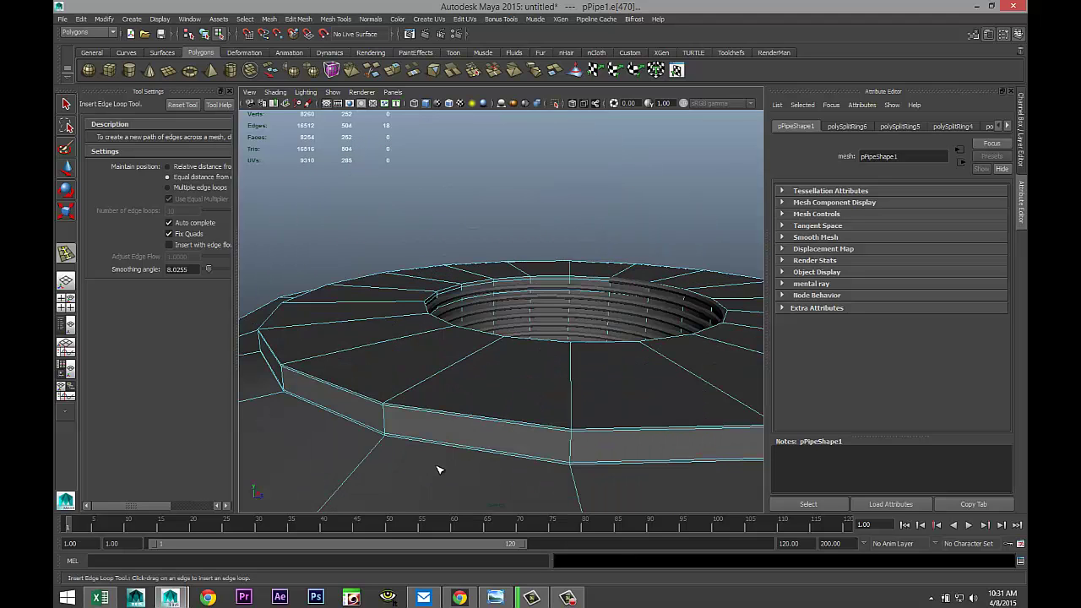
pyautogui.scroll(-3, 452, 459)
pyautogui.scroll(-2, 455, 457)
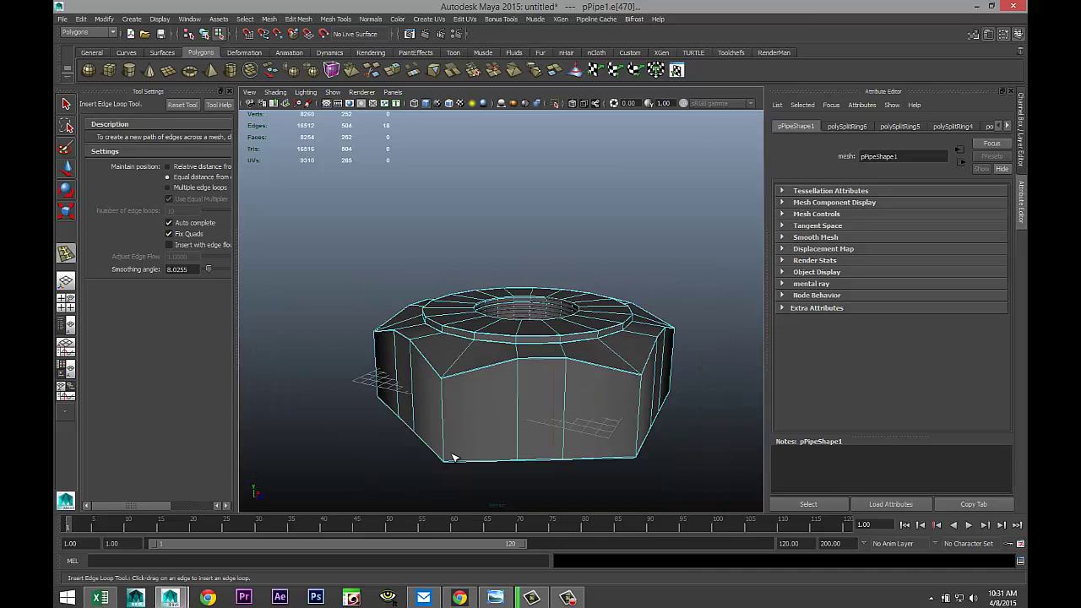
# Try to insert a vertical edge loop on one of the nut's sides, and undo it.
pyautogui.scroll(1, 454, 457)
pyautogui.scroll(-1, 454, 457)
pyautogui.keyDown('alt'); pyautogui.moveTo(477, 455); pyautogui.dragTo(405, 447, button='middle'); pyautogui.keyUp('alt')
pyautogui.moveTo(478, 321); pyautogui.dragTo(523, 300, button='right')
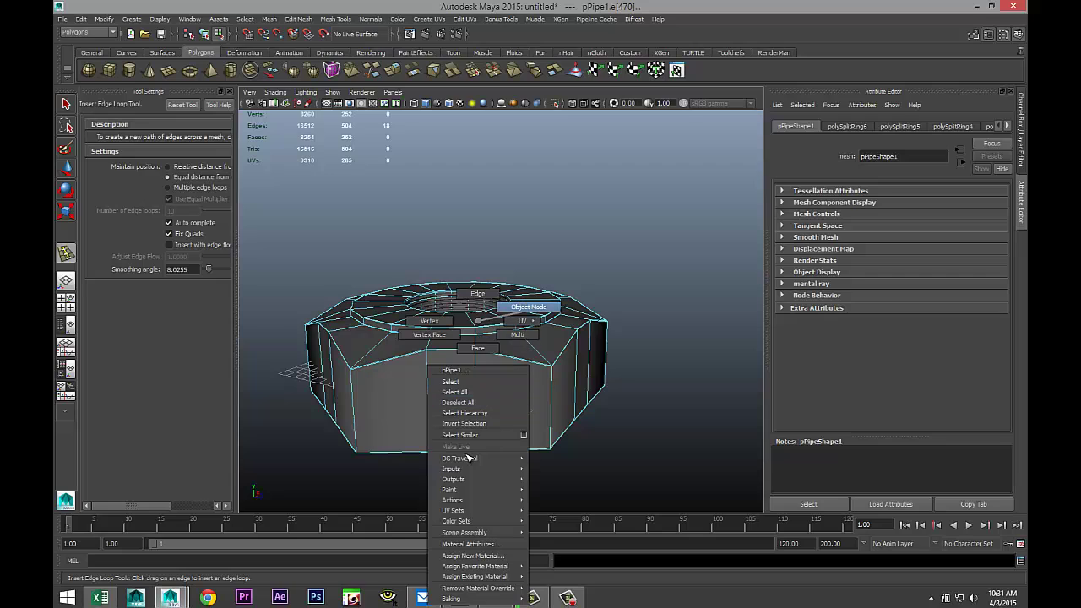
pyautogui.click(468, 454)
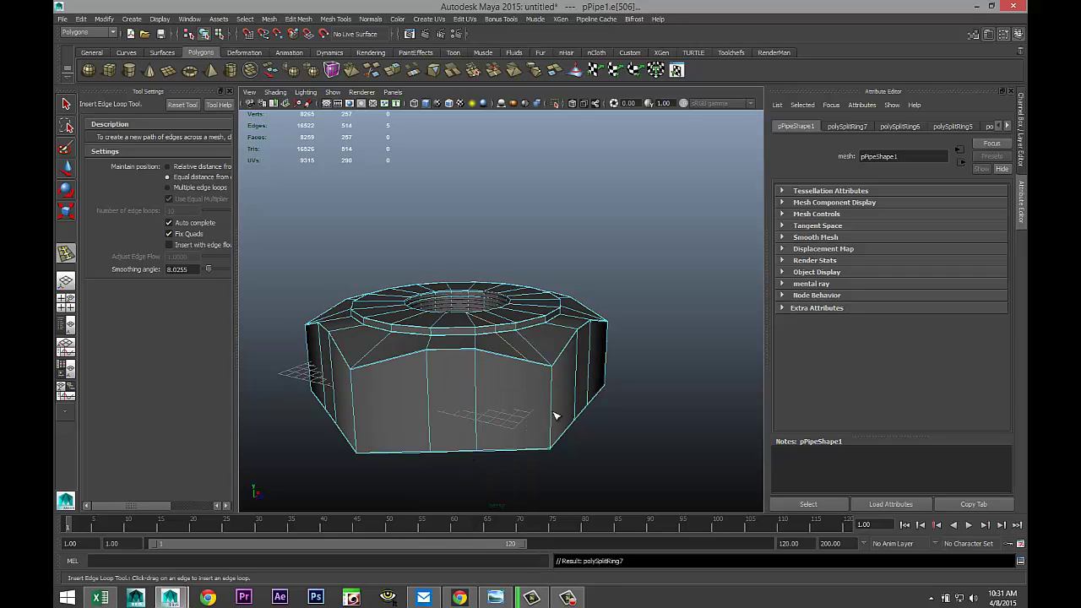
pyautogui.hotkey('ctrl', 'z')
pyautogui.press('q')
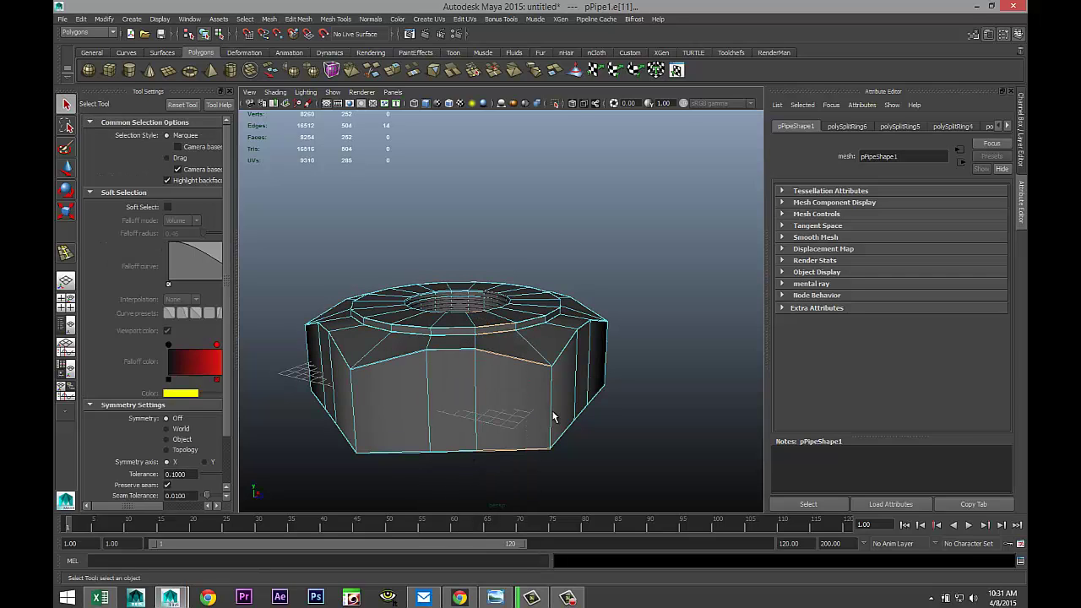
# Preview the nut with smoothing to check its corners, and return it to the unsmoothed display.
pyautogui.moveTo(501, 321); pyautogui.dragTo(552, 306, button='right')
pyautogui.click(553, 416)
pyautogui.press('3')
pyautogui.keyDown('shift'); pyautogui.click(553, 417); pyautogui.keyUp('shift')
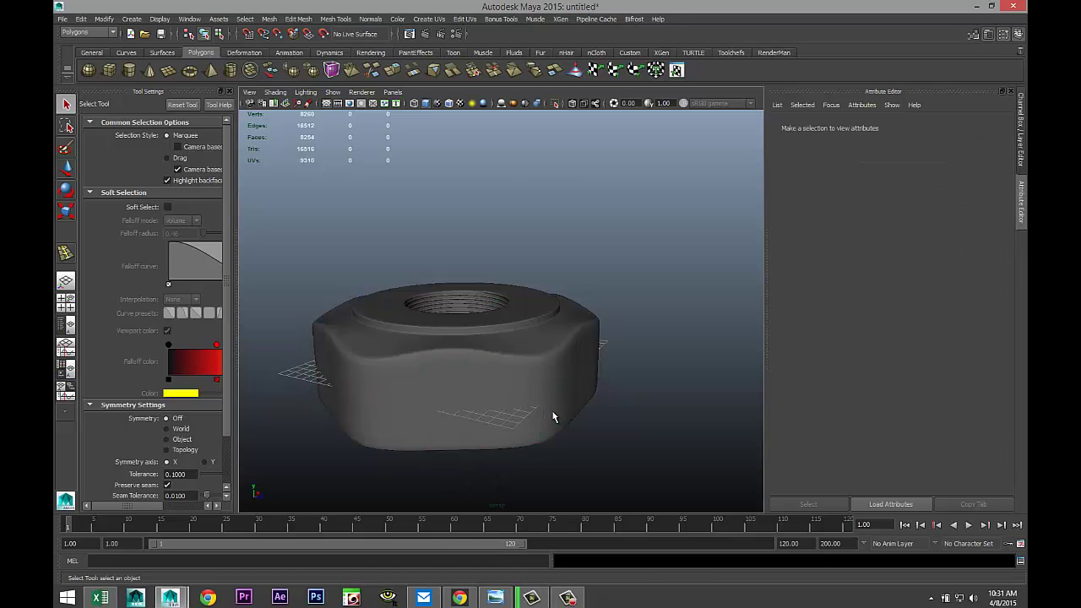
pyautogui.scroll(4, 553, 416)
pyautogui.scroll(-4, 553, 417)
pyautogui.scroll(5, 554, 417)
pyautogui.click(553, 416)
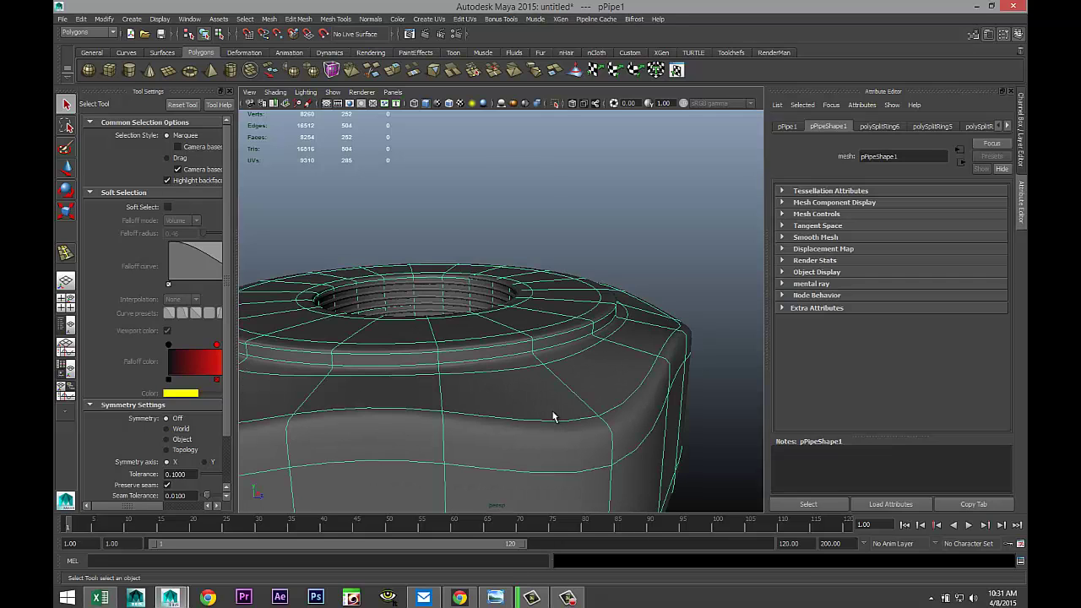
pyautogui.press('1')
pyautogui.scroll(-3, 553, 416)
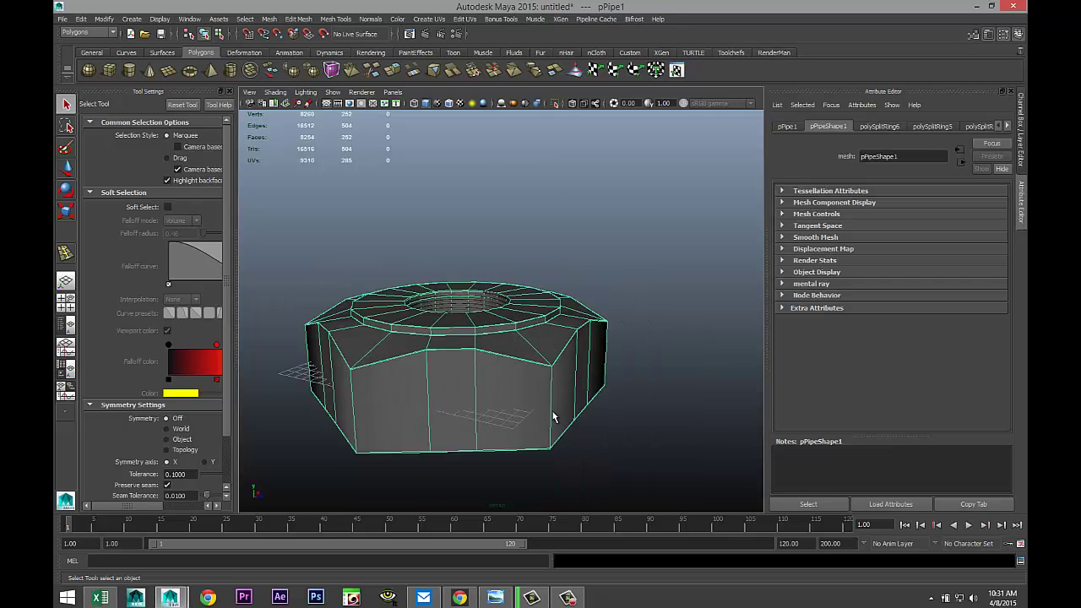
# Bevel the vertical corner edges all around the nut's hexagonal sides.
pyautogui.scroll(3, 553, 416)
pyautogui.keyDown('alt'); pyautogui.moveTo(553, 417); pyautogui.dragTo(553, 416); pyautogui.keyUp('alt')
pyautogui.scroll(5, 554, 416)
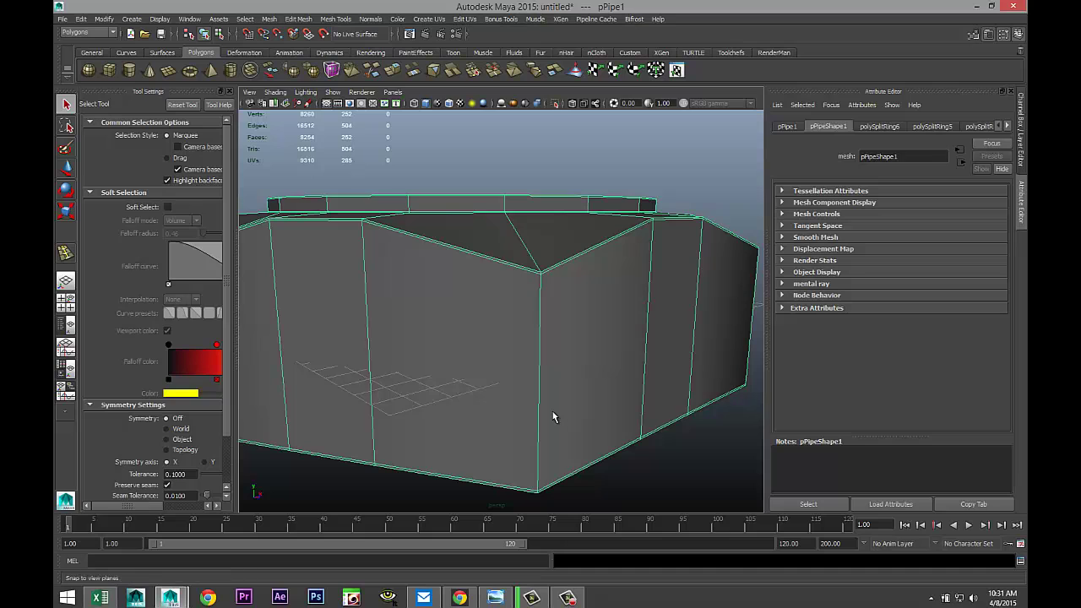
pyautogui.moveTo(552, 414); pyautogui.dragTo(554, 414, button='right')
pyautogui.click(553, 416)
pyautogui.keyDown('alt'); pyautogui.moveTo(553, 416); pyautogui.dragTo(552, 415); pyautogui.keyUp('alt')
pyautogui.keyDown('shift'); pyautogui.click(434, 388); pyautogui.keyUp('shift')
pyautogui.keyDown('alt'); pyautogui.moveTo(329, 388); pyautogui.dragTo(707, 396); pyautogui.keyUp('alt')
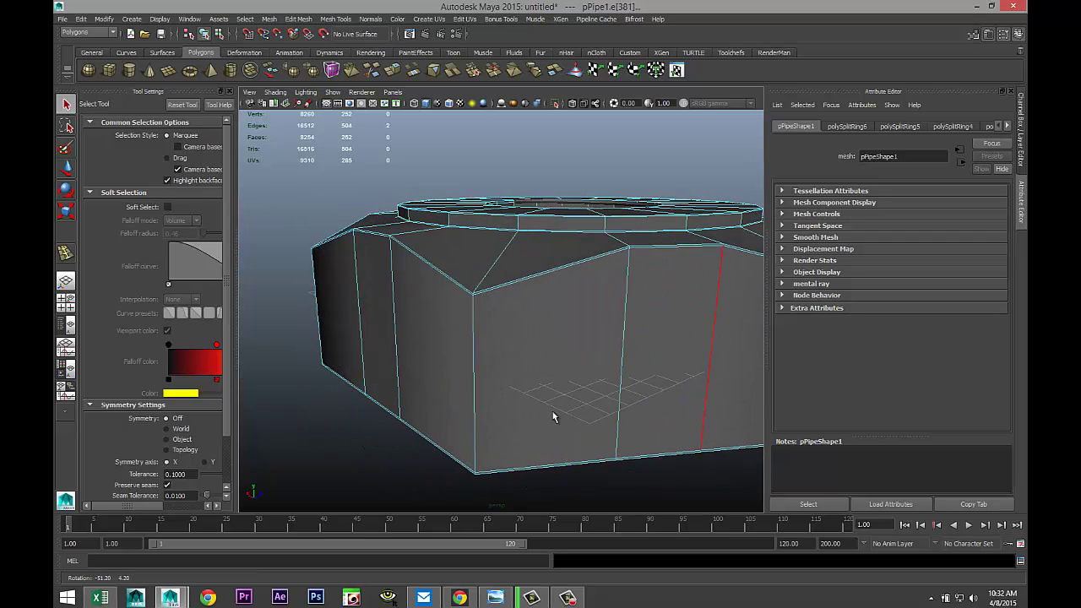
pyautogui.keyDown('shift'); pyautogui.click(473, 389); pyautogui.keyUp('shift')
pyautogui.keyDown('alt'); pyautogui.moveTo(552, 411); pyautogui.dragTo(553, 416); pyautogui.keyUp('alt')
pyautogui.hotkey('ctrl', '>')
pyautogui.hotkey('alt', 'm')
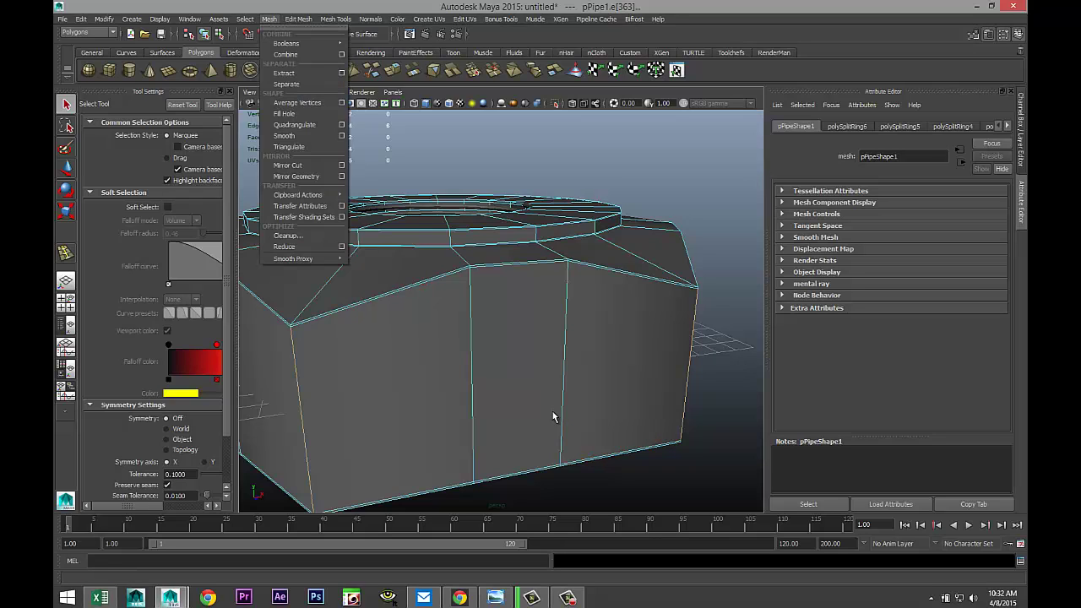
pyautogui.moveTo(298, 19)
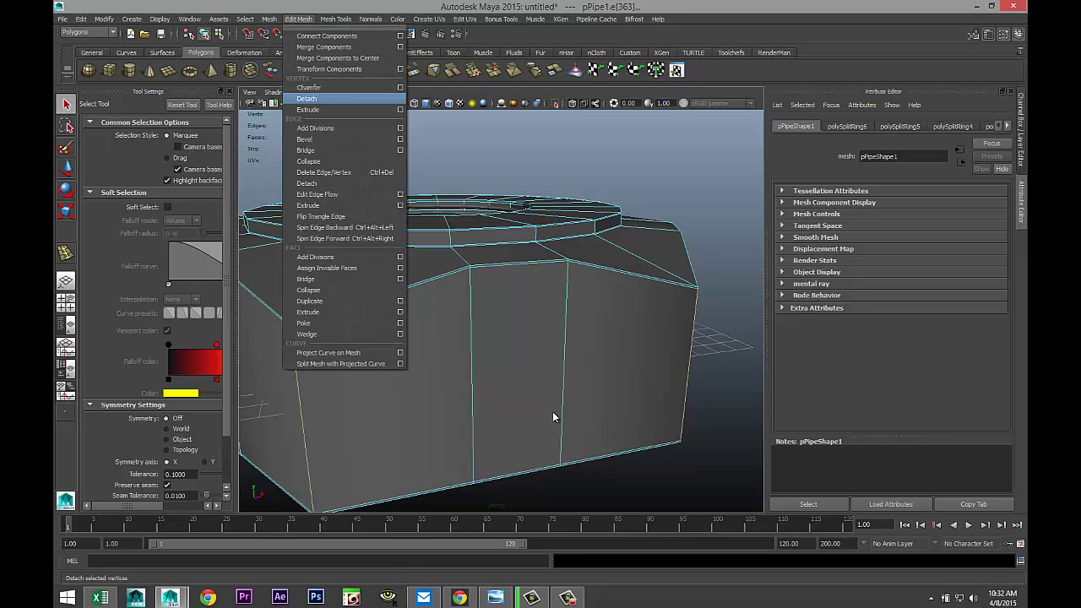
pyautogui.press('Return')
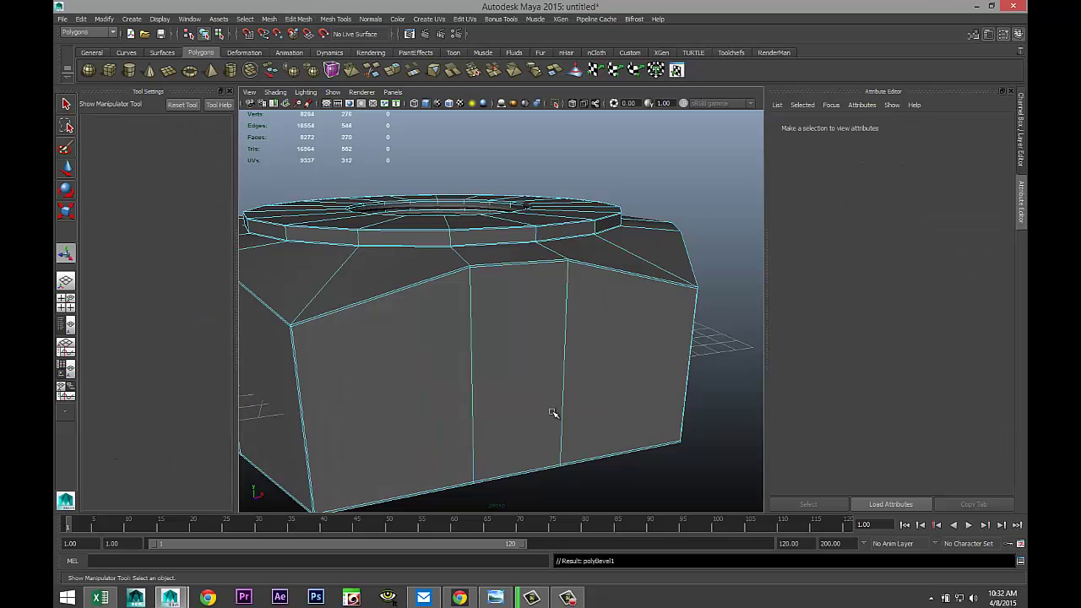
# Preview the nut with smoothing to check its beveled corners, and return it to the unsmoothed display.
pyautogui.press('a')
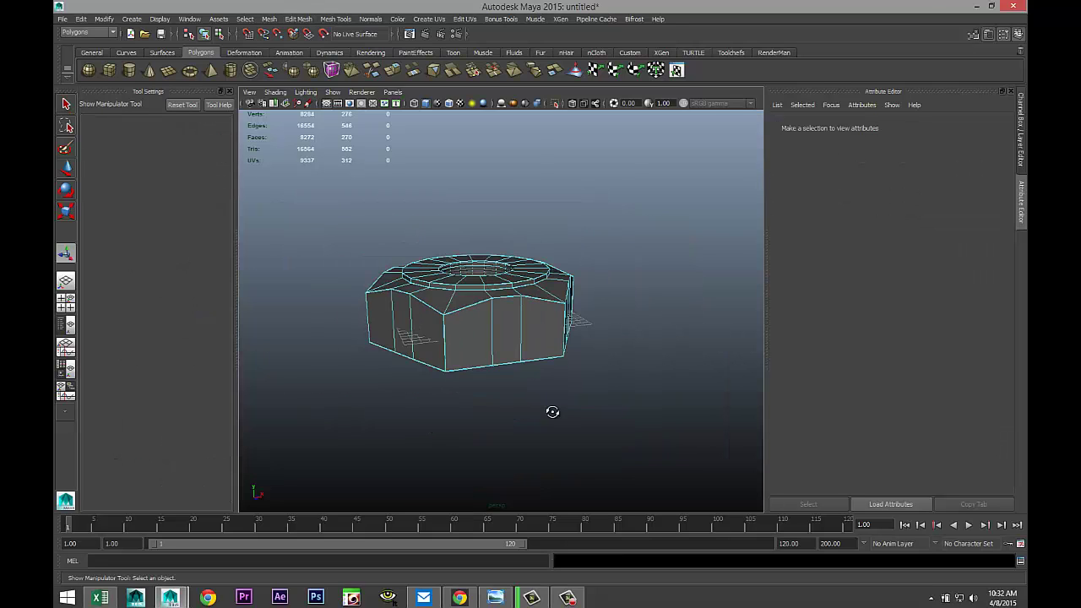
pyautogui.keyDown('alt'); pyautogui.moveTo(553, 412); pyautogui.dragTo(591, 435); pyautogui.keyUp('alt')
pyautogui.moveTo(537, 321); pyautogui.dragTo(581, 321, button='right')
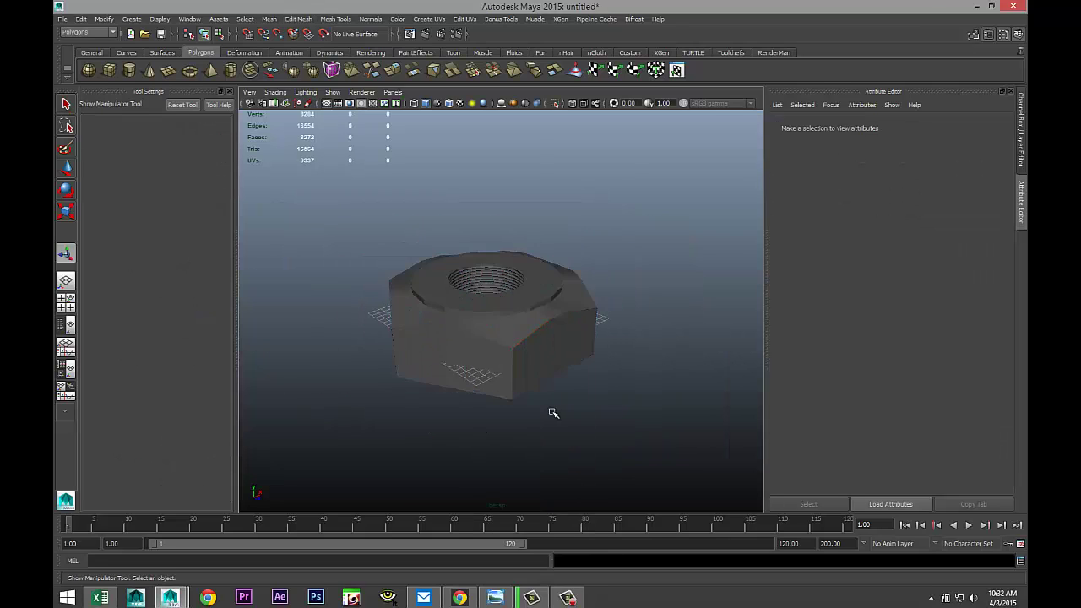
pyautogui.hotkey('ctrl', 'z')
pyautogui.press('3')
pyautogui.click(553, 412)
pyautogui.scroll(5, 553, 413)
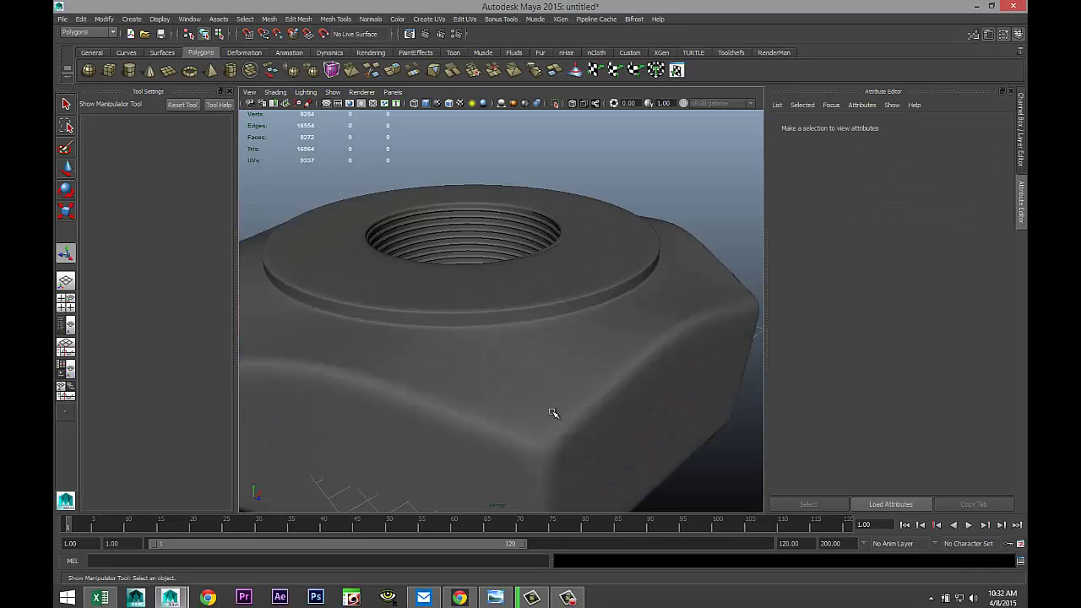
pyautogui.scroll(-4, 554, 413)
pyautogui.keyDown('alt'); pyautogui.moveTo(553, 413); pyautogui.dragTo(550, 413); pyautogui.keyUp('alt')
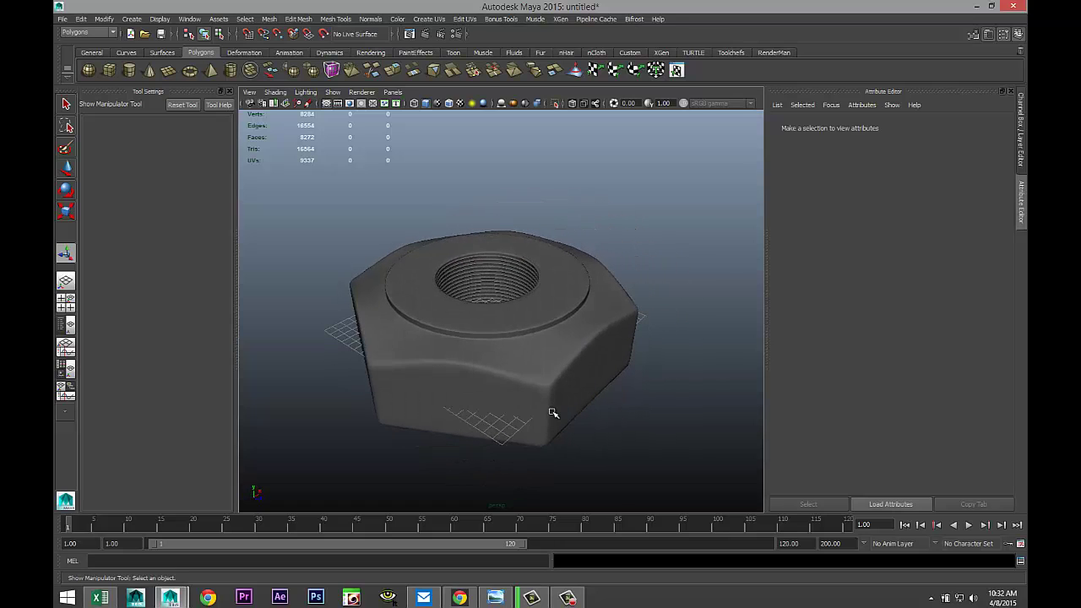
pyautogui.click(552, 412)
pyautogui.press('1')
# Insert an edge loop on the nut's sloped upper surface just above the arched edges, and return to object selection.
pyautogui.scroll(8, 552, 412)
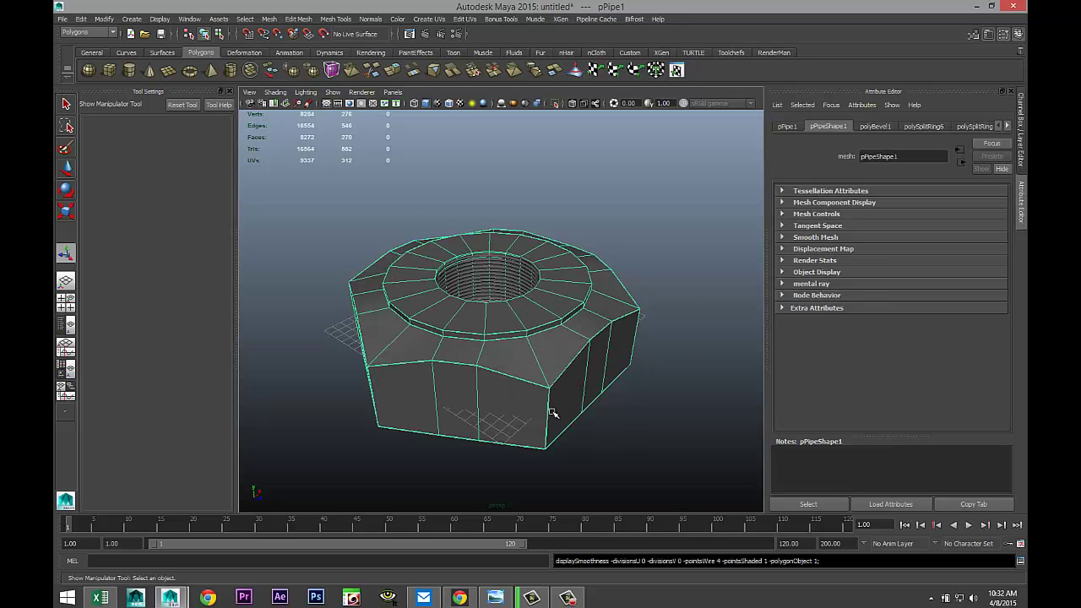
pyautogui.keyDown('alt'); pyautogui.moveTo(552, 411); pyautogui.dragTo(552, 413); pyautogui.keyUp('alt')
pyautogui.scroll(3, 552, 412)
pyautogui.click(335, 18)
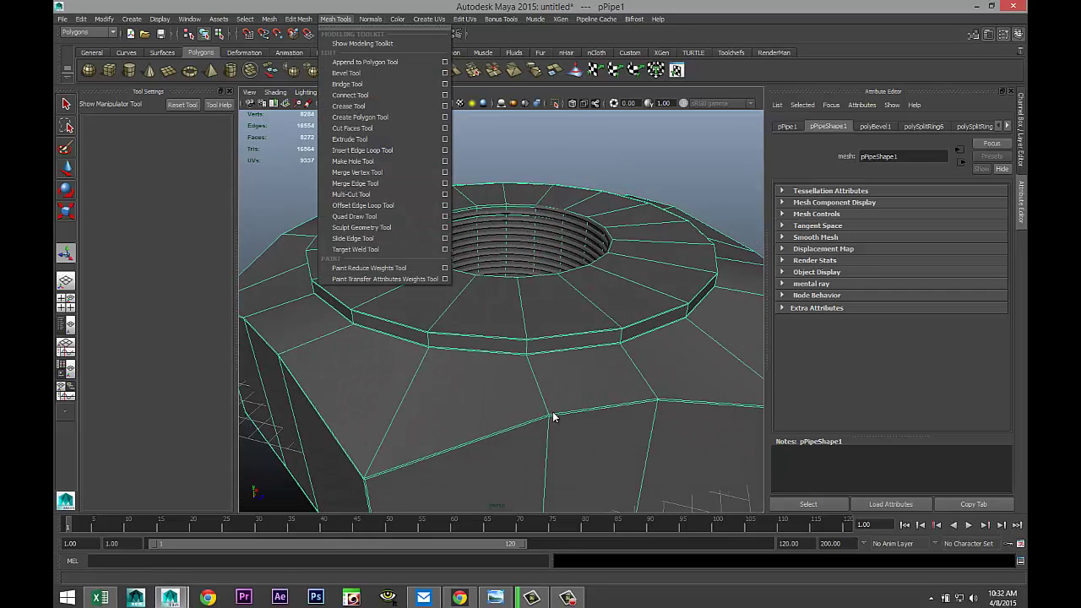
pyautogui.press('Return')
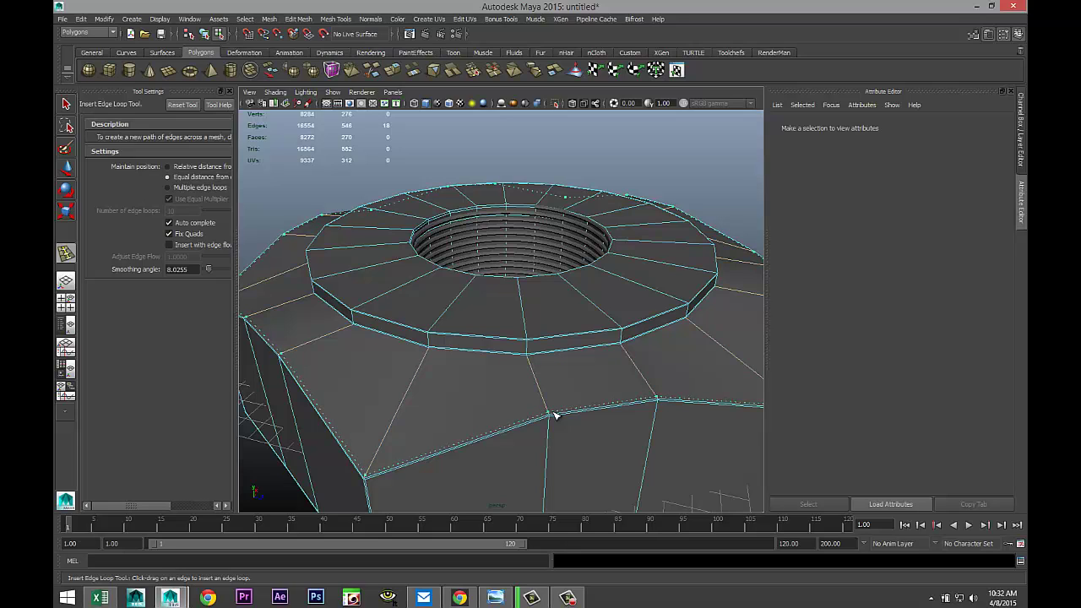
pyautogui.click(556, 415)
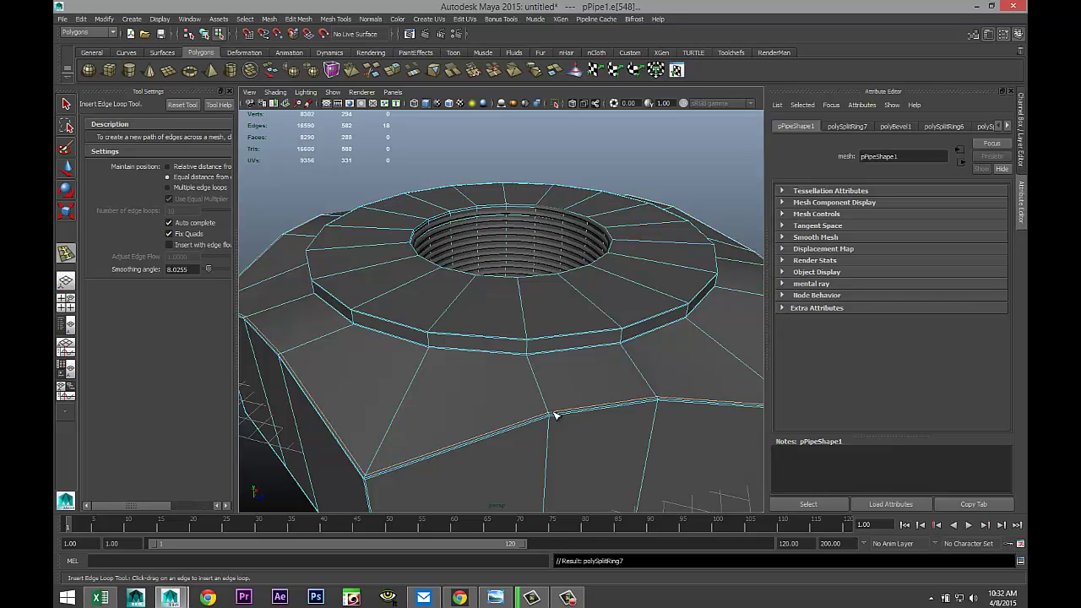
pyautogui.press('q')
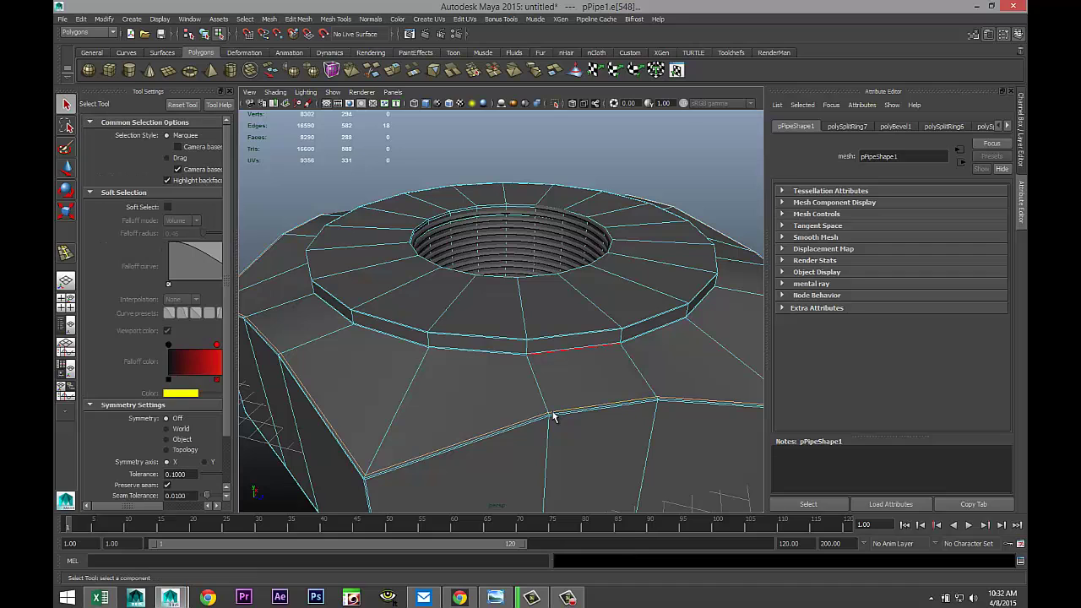
pyautogui.rightClick(553, 416)
pyautogui.rightClick(553, 415)
pyautogui.press('F8')
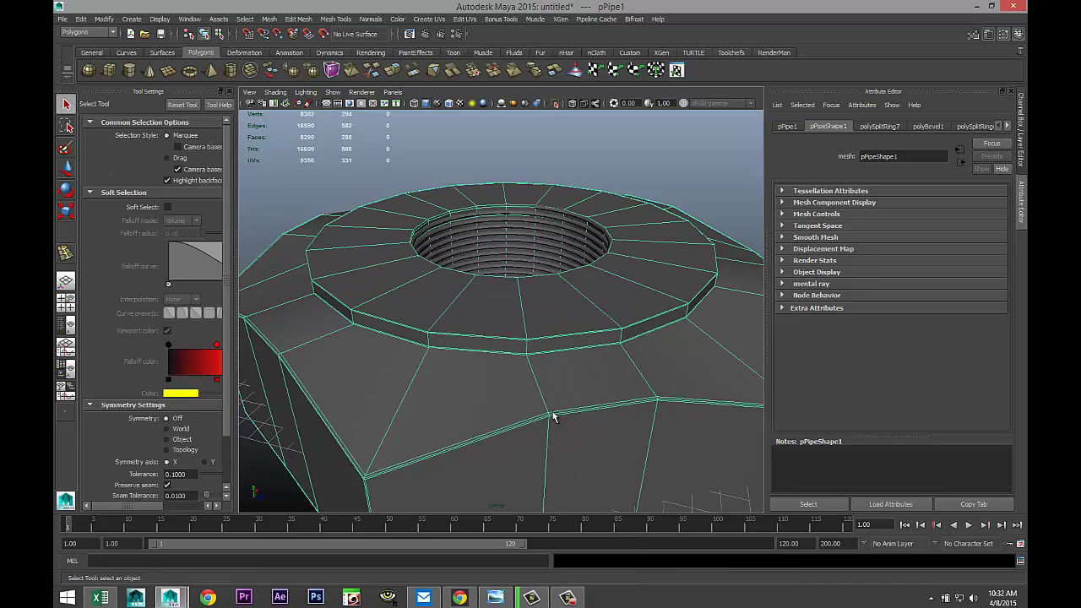
# Display the nut with smoothing, inspect its edges, and hide the tool settings to enlarge the view.
pyautogui.press('3')
pyautogui.scroll(-5, 553, 416)
pyautogui.click(553, 415)
pyautogui.scroll(5, 553, 417)
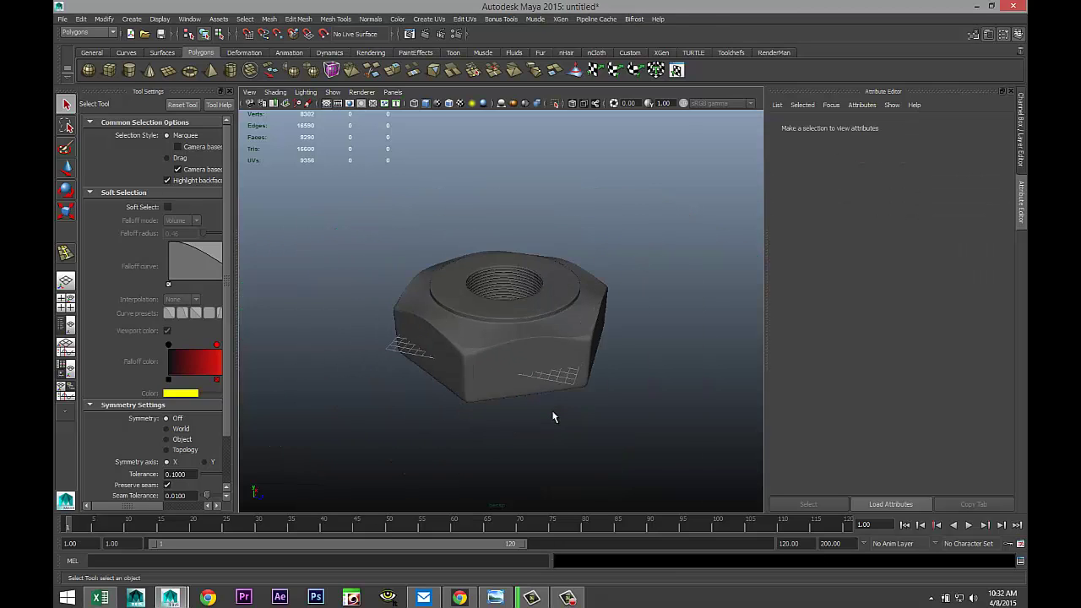
pyautogui.scroll(-3, 553, 416)
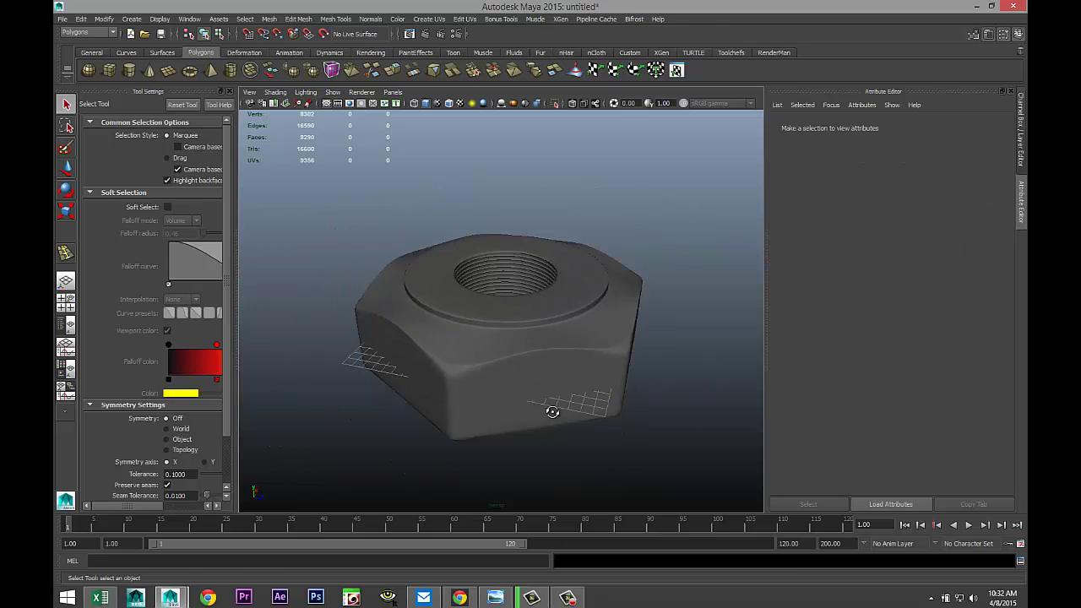
pyautogui.keyDown('alt'); pyautogui.moveTo(552, 410); pyautogui.dragTo(553, 415); pyautogui.keyUp('alt')
pyautogui.hotkey('ctrl', 'shift', 't')
pyautogui.scroll(-3, 553, 416)
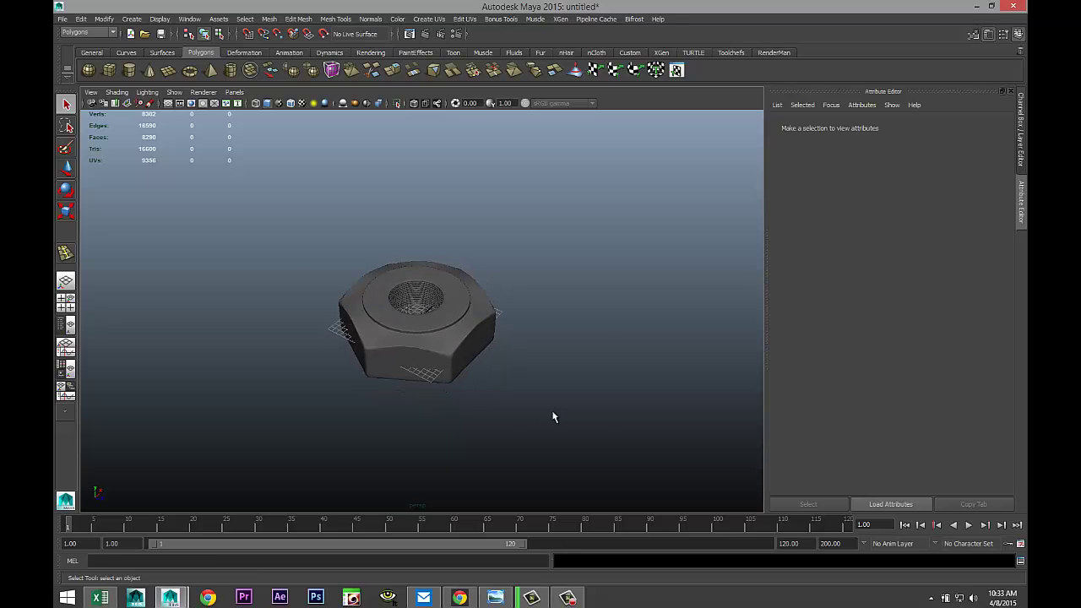
# Combine the hexagonal nut and the helix thread into a single mesh.
pyautogui.moveTo(295, 233); pyautogui.dragTo(504, 340)
pyautogui.moveTo(553, 417); pyautogui.dragTo(553, 417, button='right')
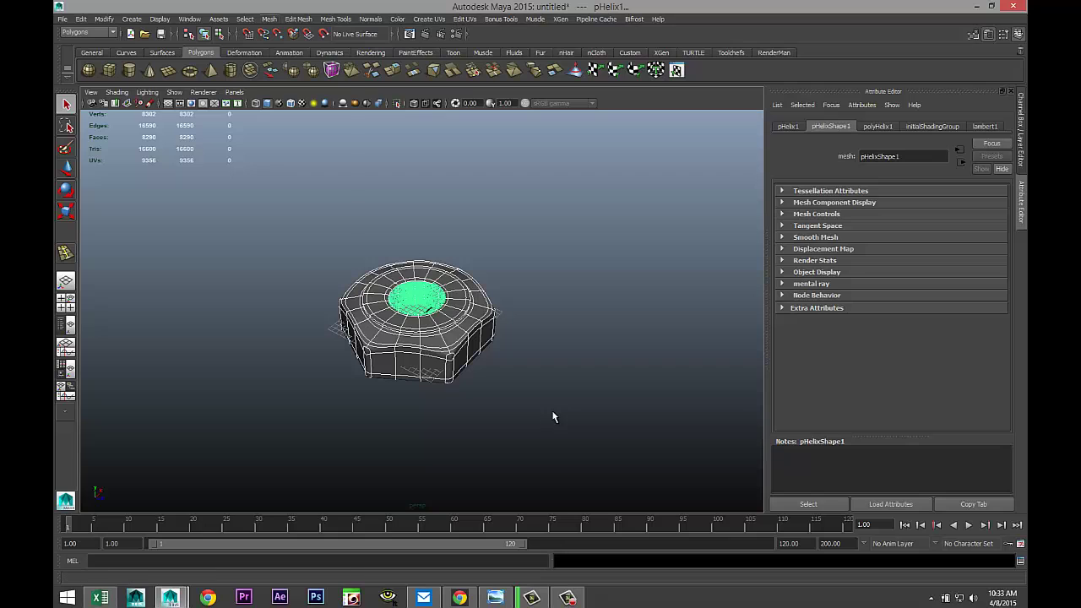
pyautogui.click(269, 19)
pyautogui.press('Return')
pyautogui.click(553, 416)
pyautogui.scroll(4, 553, 416)
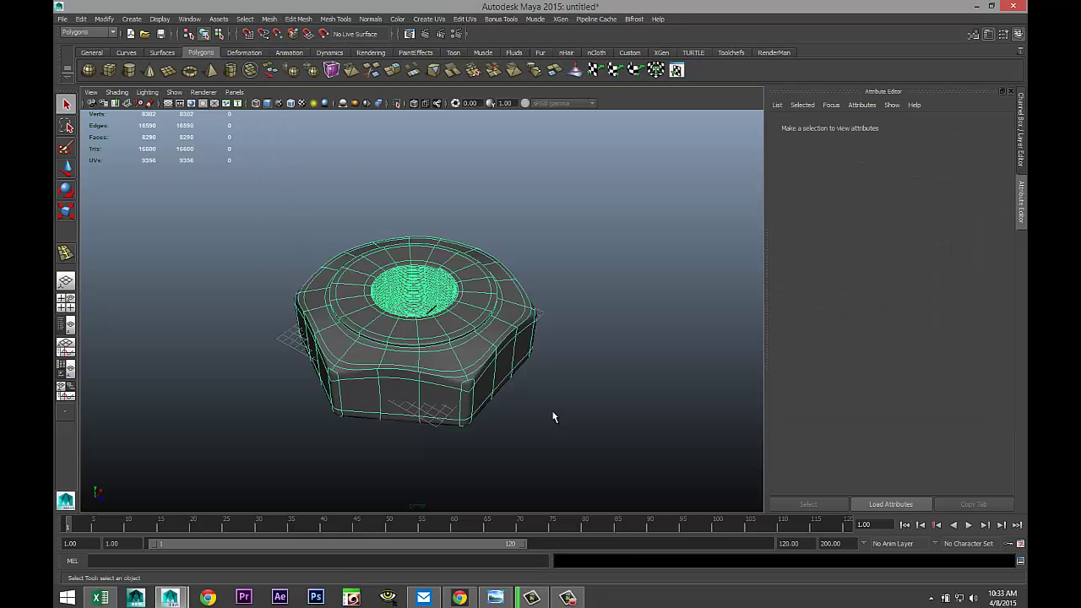
# Assign a new mia_material_x to the combined nut and replace its settings with the Chrome preset.
pyautogui.moveTo(497, 314); pyautogui.dragTo(497, 547, button='right')
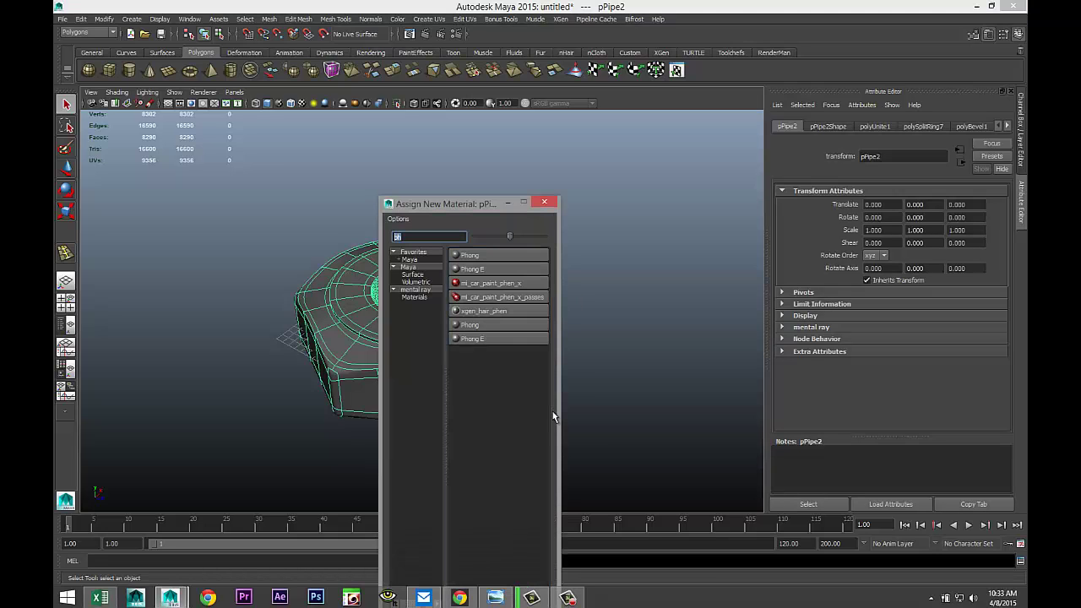
pyautogui.write('mia')
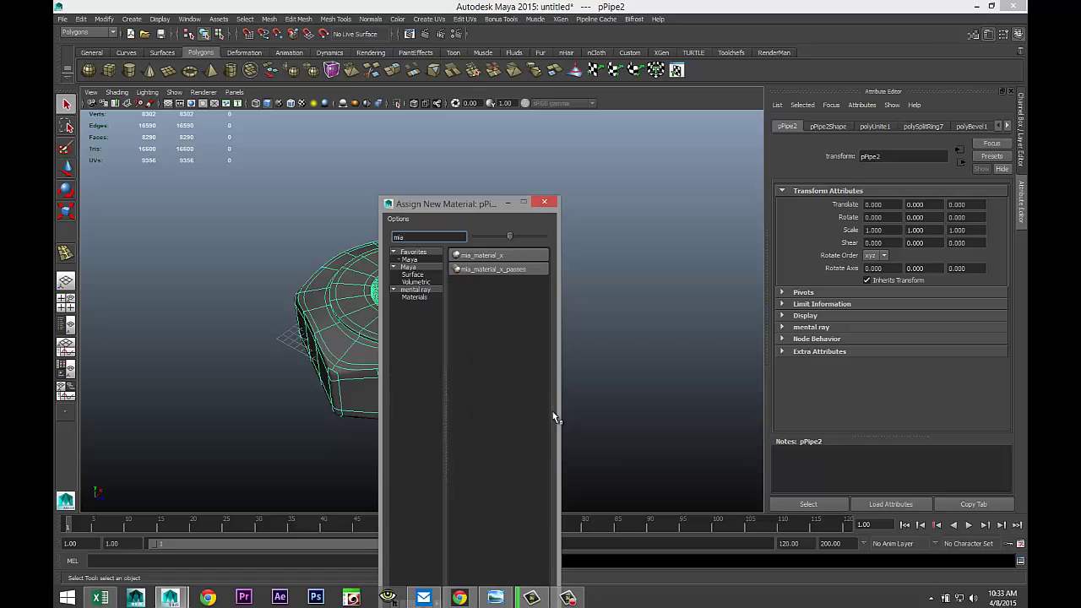
pyautogui.press('Return')
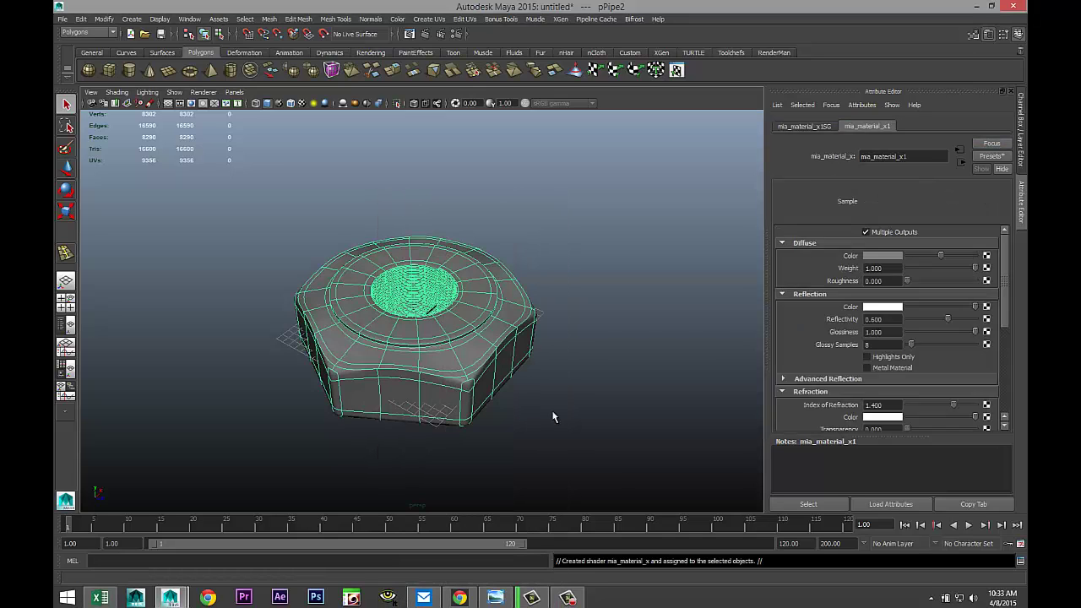
pyautogui.click(992, 155)
pyautogui.moveTo(929, 185)
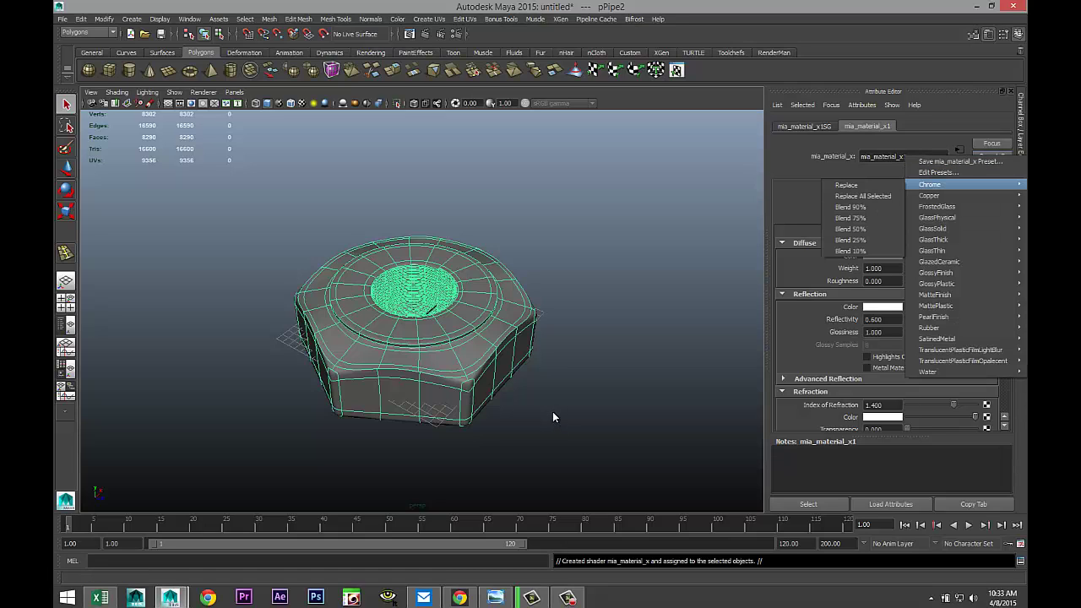
pyautogui.click(846, 184)
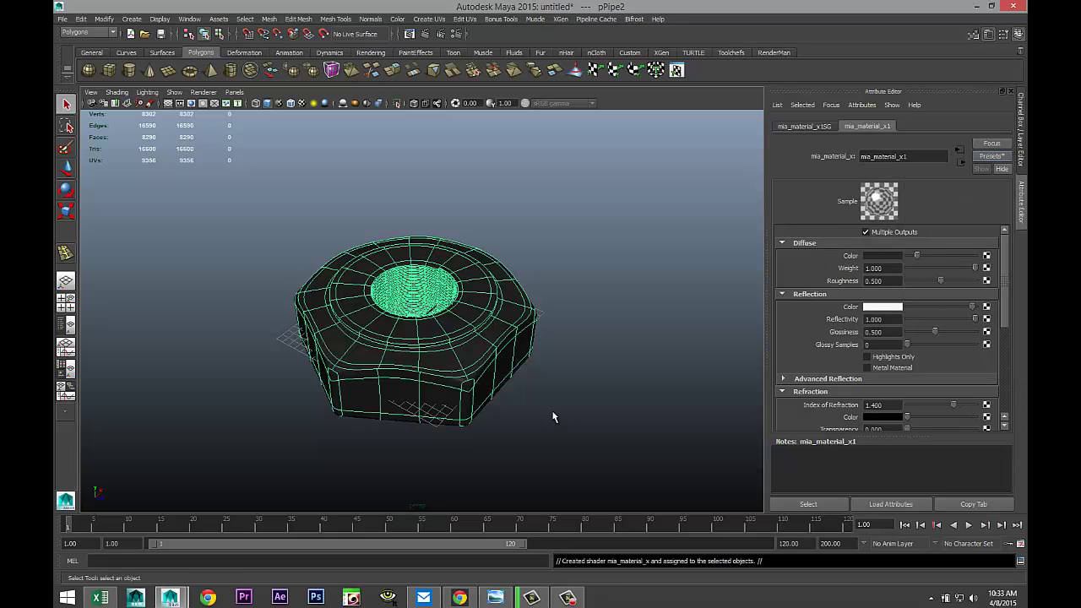
# Create a polygon plane around the nut and scale it into a large floor, about 13.747 in X and 4.456 in Z.
pyautogui.scroll(-3, 553, 412)
pyautogui.click(168, 70)
pyautogui.moveTo(181, 295)
pyautogui.mouseDown()
pyautogui.moveTo(673, 417)
pyautogui.moveTo(786, 326)
pyautogui.mouseUp()
pyautogui.press('r')
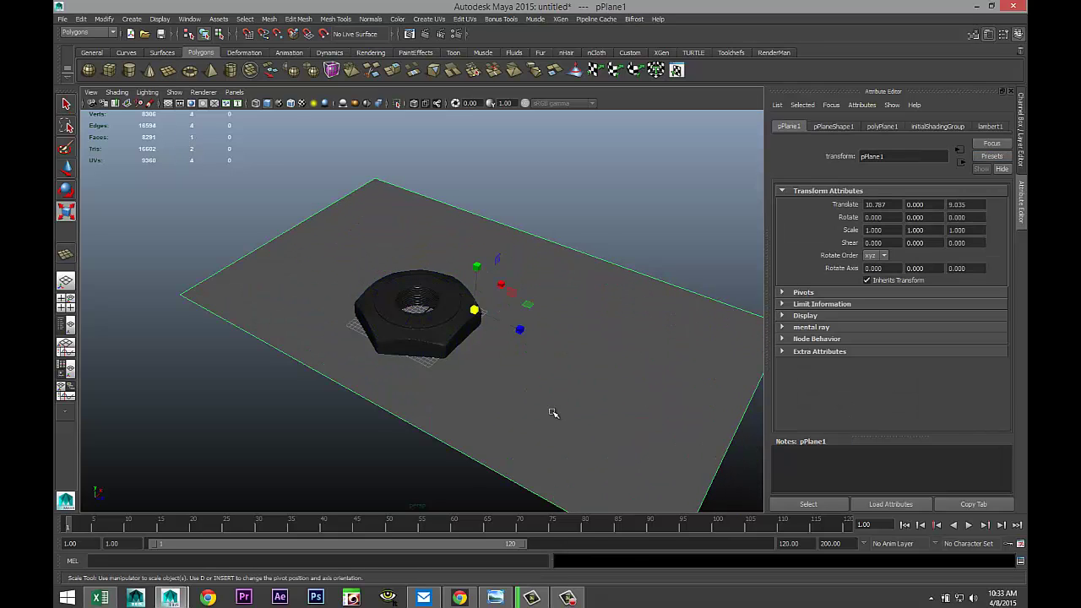
pyautogui.moveTo(552, 412); pyautogui.dragTo(553, 413, button='middle')
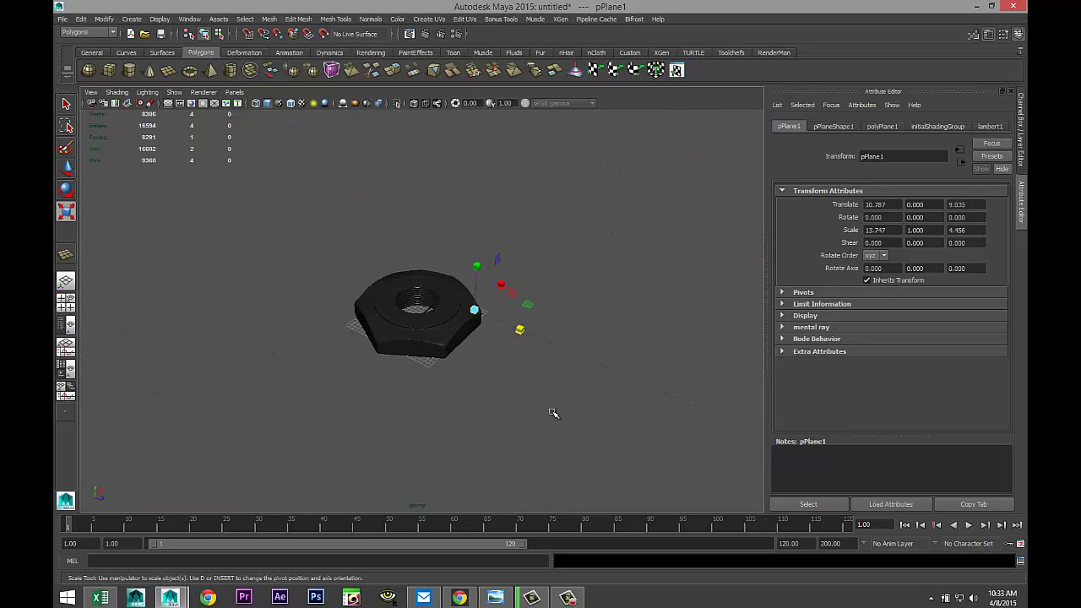
# Raise the nut about 3.621 units in Y so its base rests on the floor plane, and frame it in the perspective view.
pyautogui.press('space')
pyautogui.press('space')
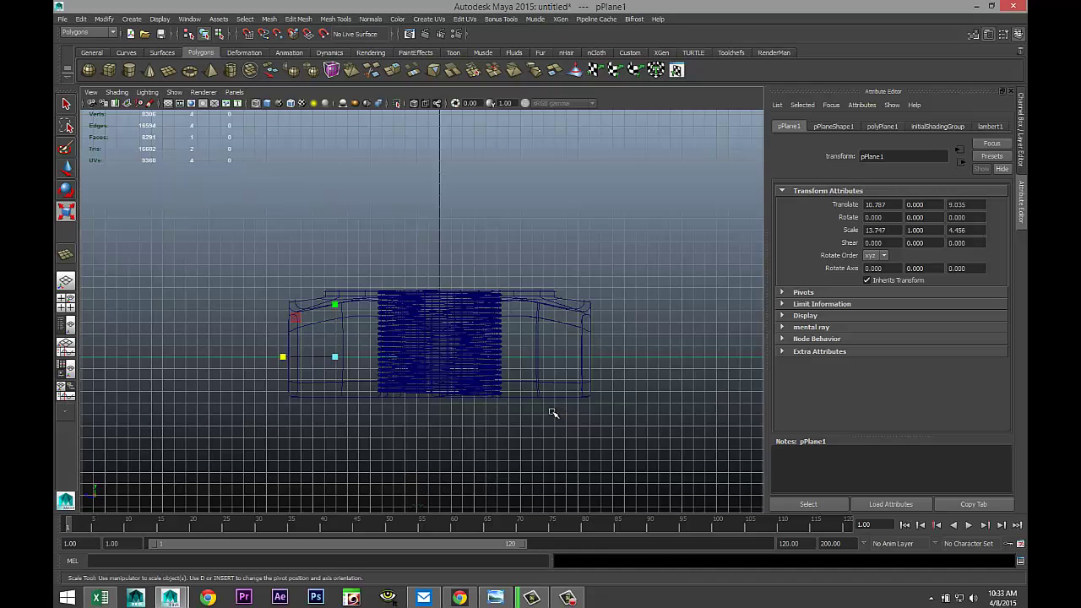
pyautogui.press('Left')
pyautogui.press('w')
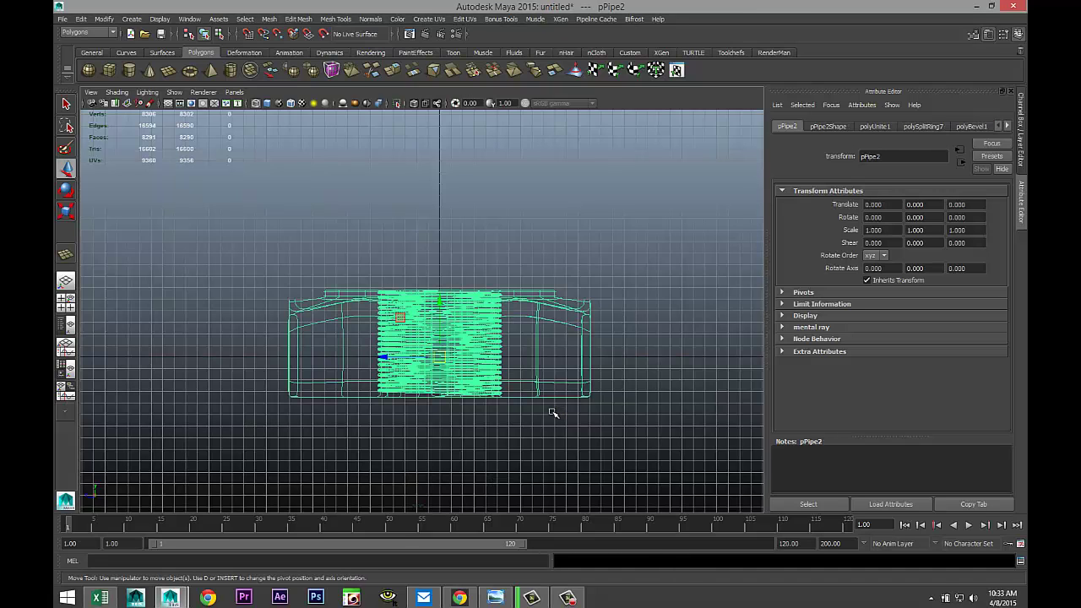
pyautogui.moveTo(553, 413); pyautogui.dragTo(553, 413, button='middle')
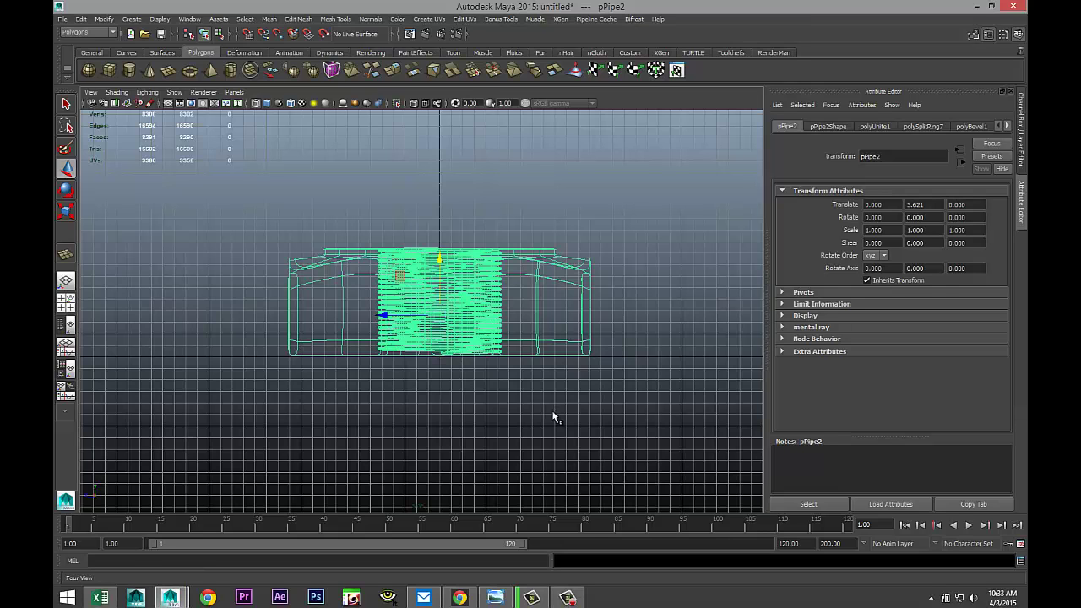
pyautogui.press('space')
pyautogui.press('space')
pyautogui.press('f')
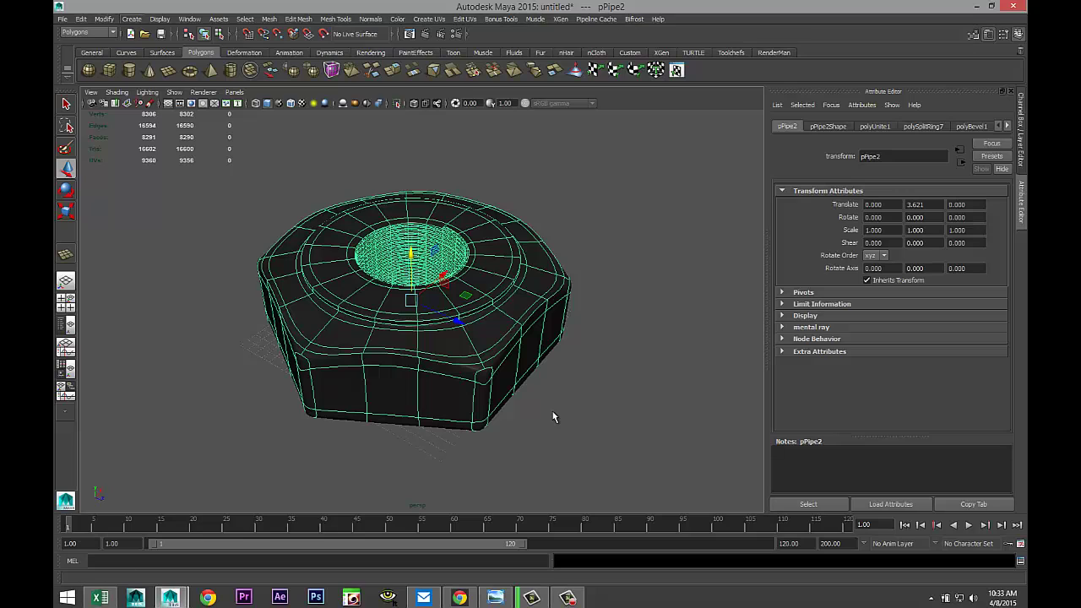
# Create a point light and raise it above the nut.
pyautogui.click(131, 19)
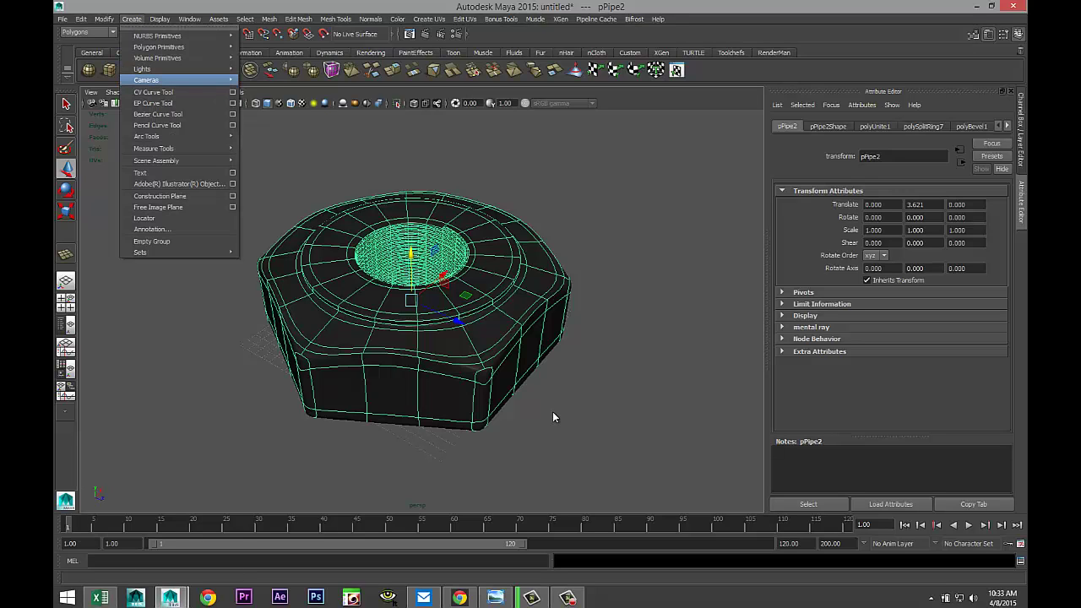
pyautogui.press('Up')
pyautogui.press('Right')
pyautogui.press('Down')
pyautogui.press('Down')
pyautogui.press('Return')
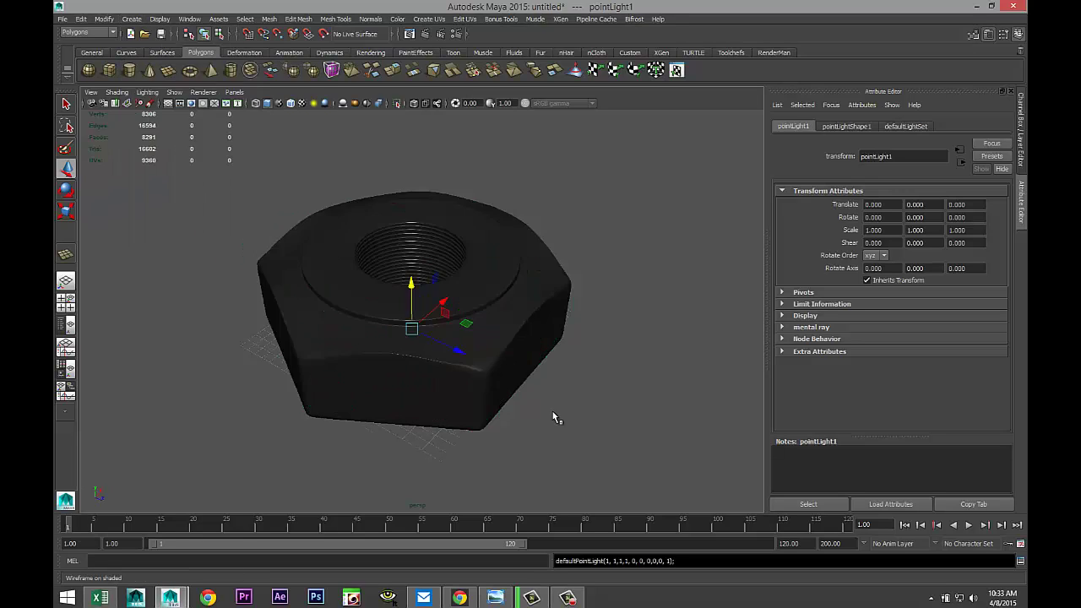
pyautogui.moveTo(411, 285); pyautogui.dragTo(409, 133)
# Display the scene with its lights and reposition the point light around the nut.
pyautogui.press('7')
pyautogui.press('t')
pyautogui.moveTo(461, 202)
pyautogui.mouseDown()
pyautogui.moveTo(636, 264)
pyautogui.moveTo(600, 251)
pyautogui.mouseUp()
pyautogui.moveTo(553, 413); pyautogui.dragTo(553, 412, button='middle')
# Set the renderer to mental ray and the image size preset to HD 1080, and minimise the render settings.
pyautogui.click(456, 34)
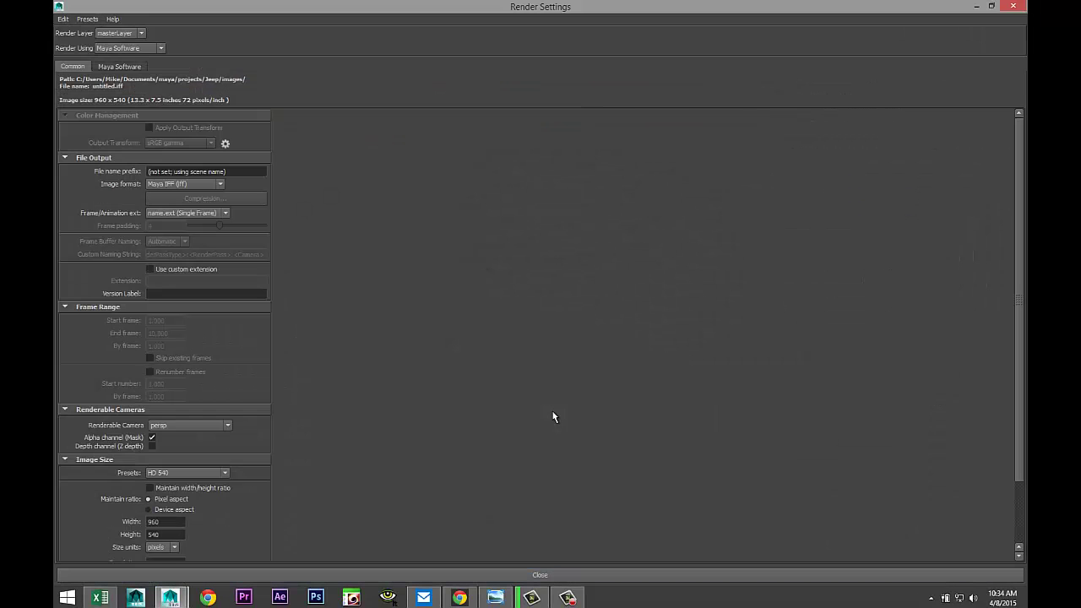
pyautogui.click(129, 48)
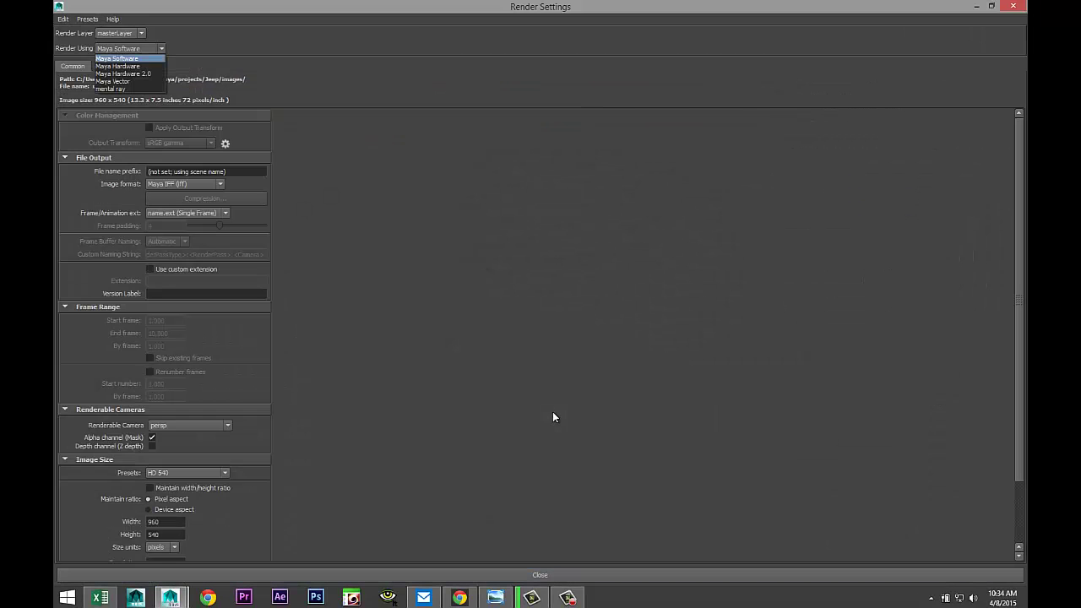
pyautogui.click(118, 88)
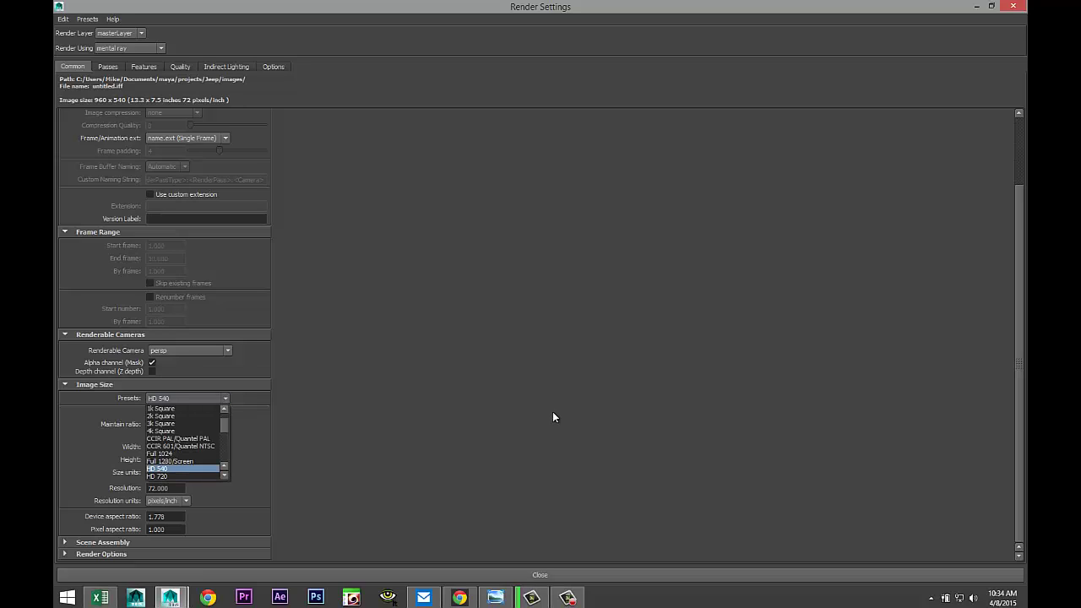
pyautogui.press('Down')
pyautogui.press('Down')
pyautogui.press('Return')
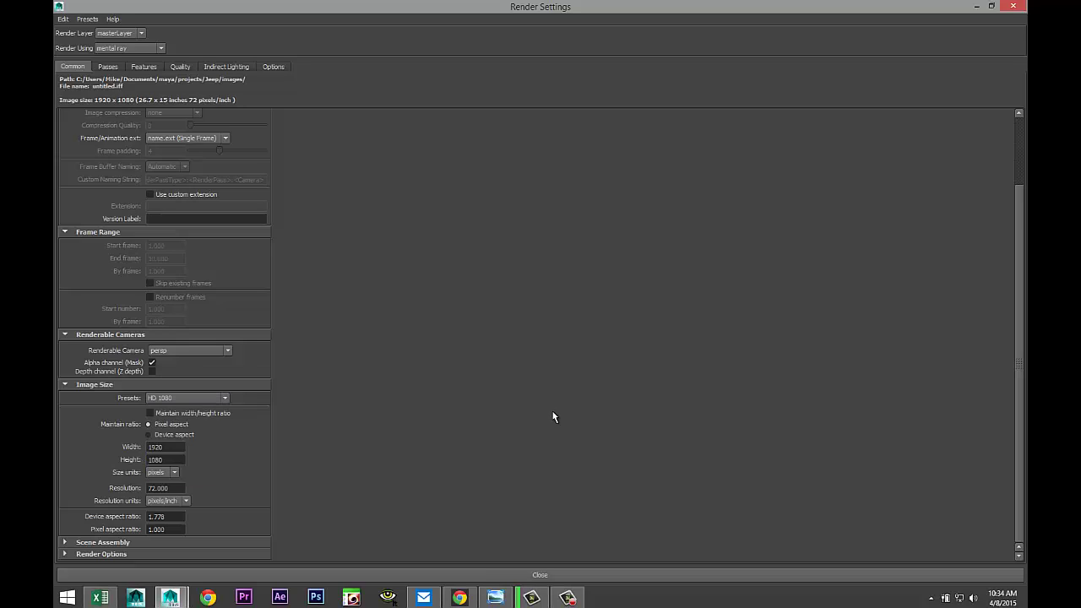
pyautogui.press('super+Down')
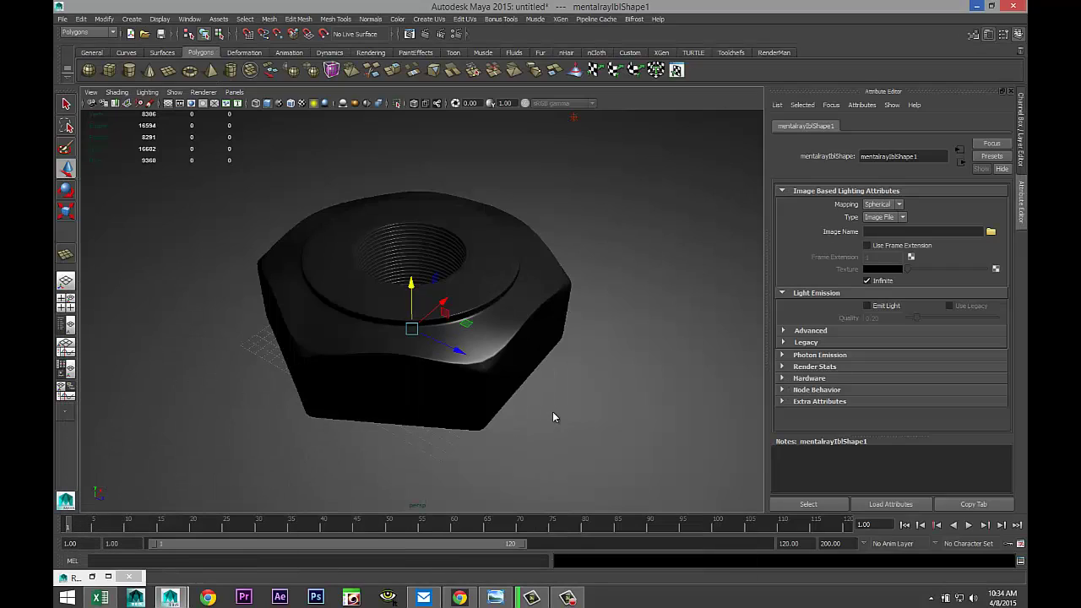
# Load Fh_HDRI-Pack1-23.hdr from the HDRI folder in Documents/maya as the image for the image-based lighting.
pyautogui.click(990, 232)
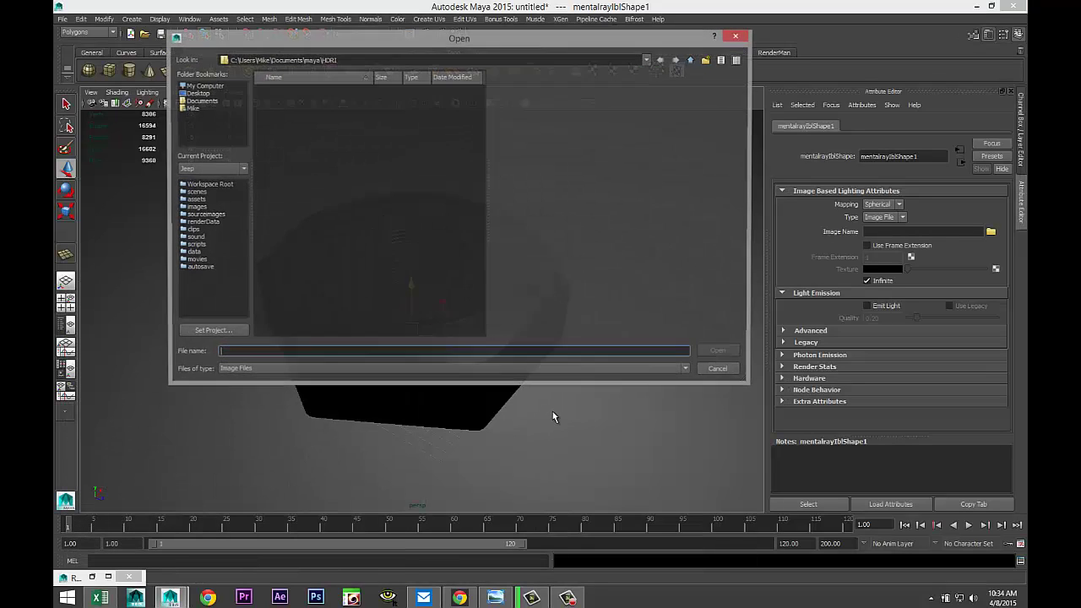
pyautogui.click(201, 100)
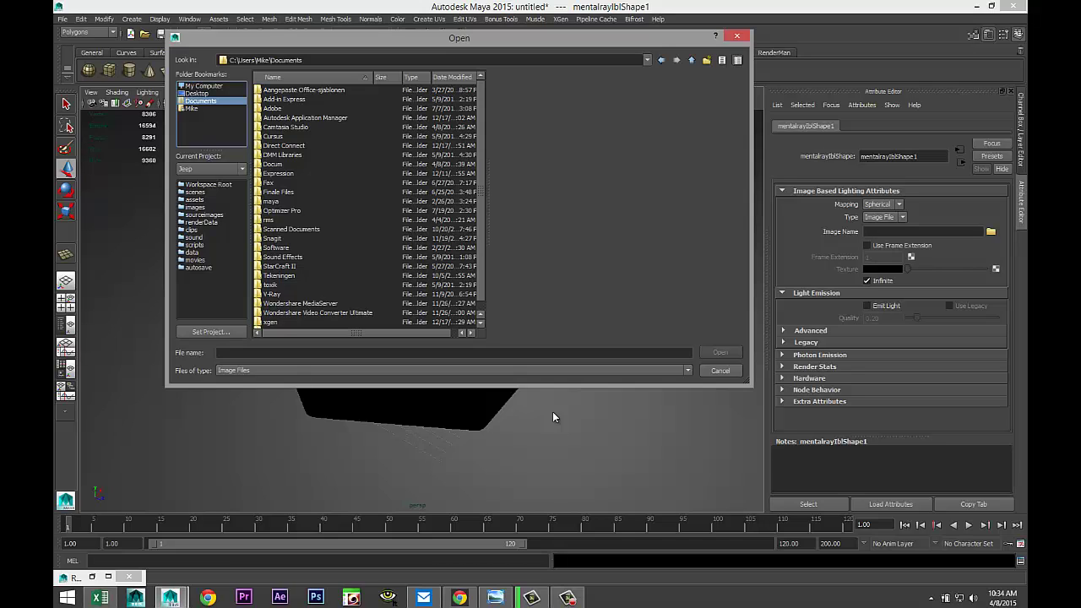
pyautogui.doubleClick(271, 201)
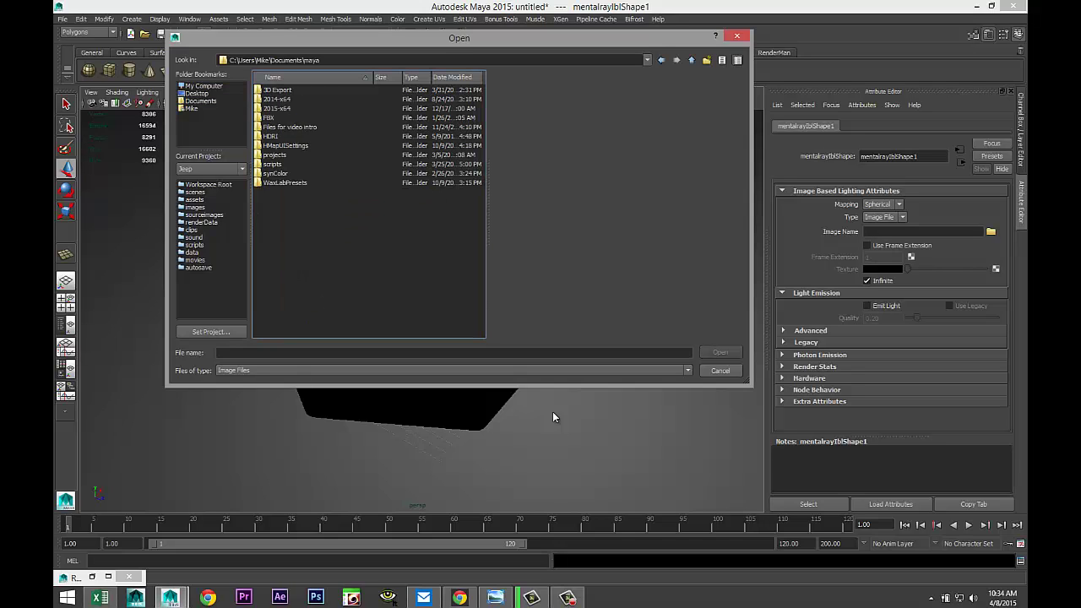
pyautogui.press('h')
pyautogui.press('Return')
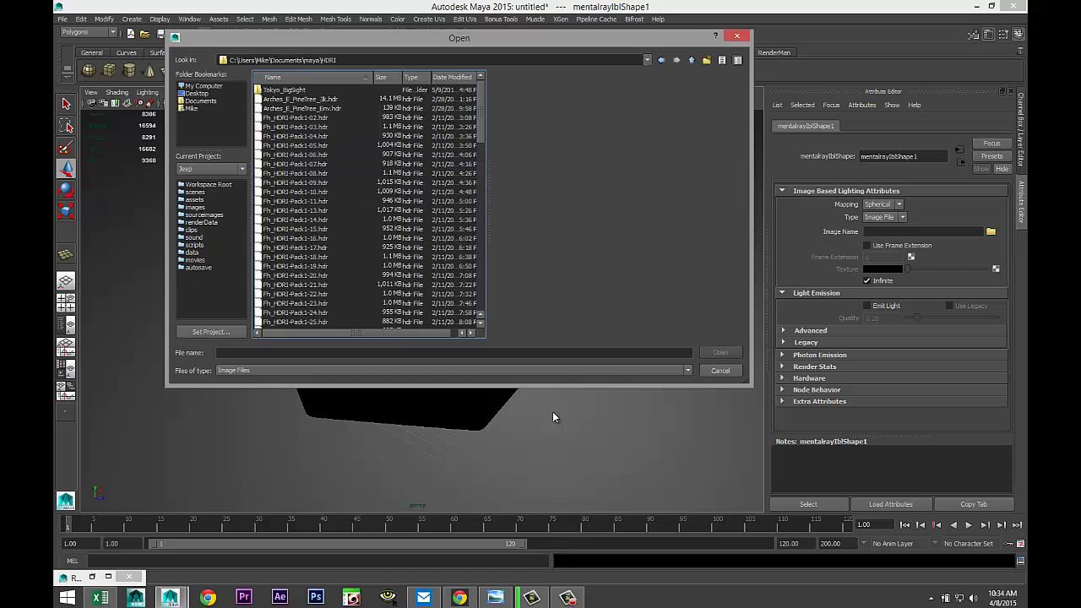
pyautogui.scroll(-4, 553, 417)
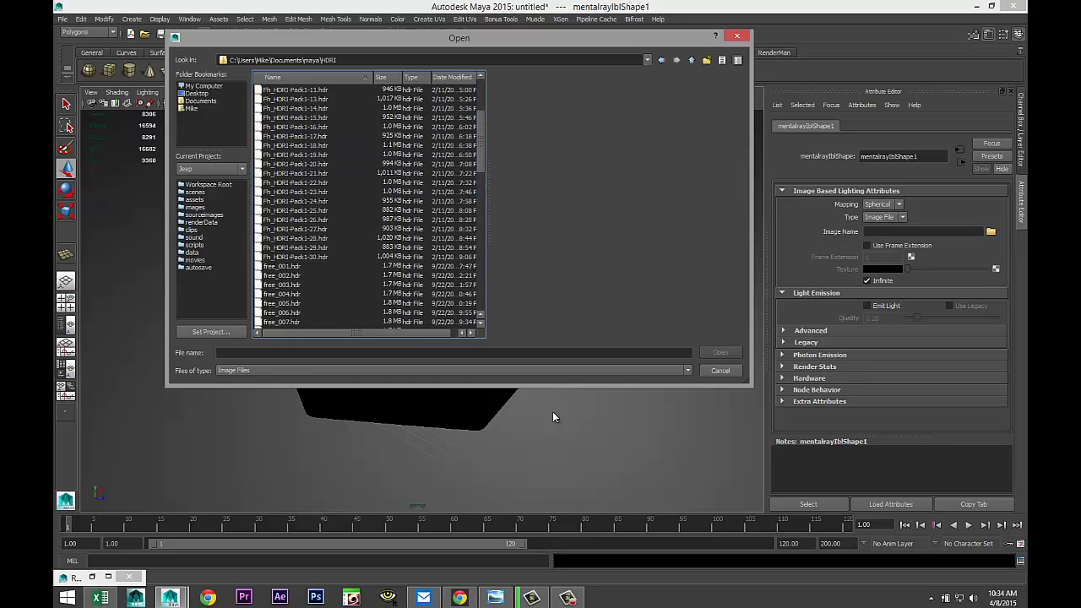
pyautogui.press('Down')
pyautogui.press('Return')
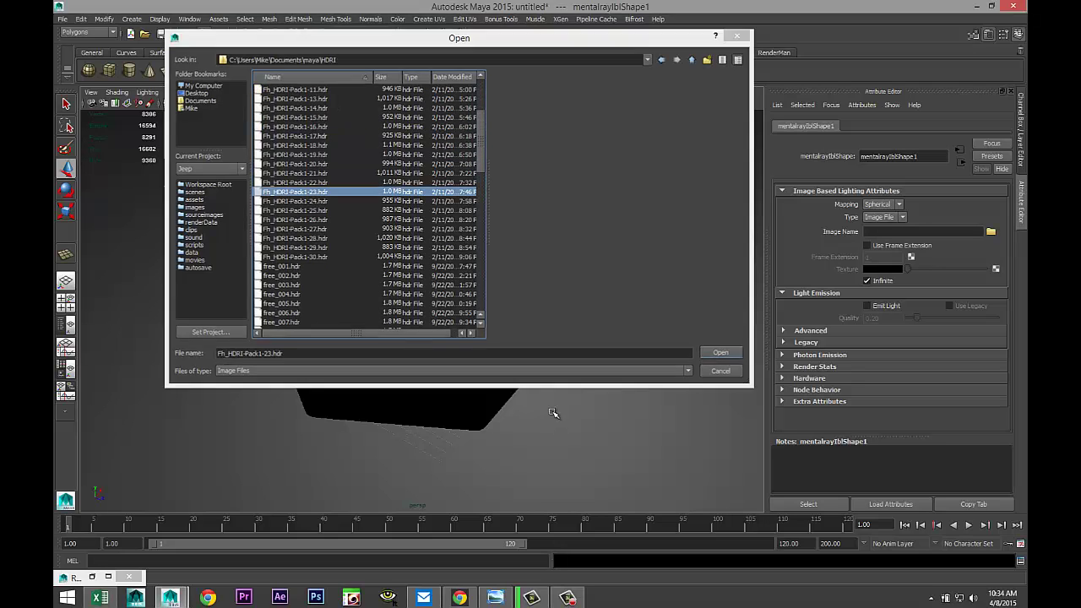
pyautogui.press('Return')
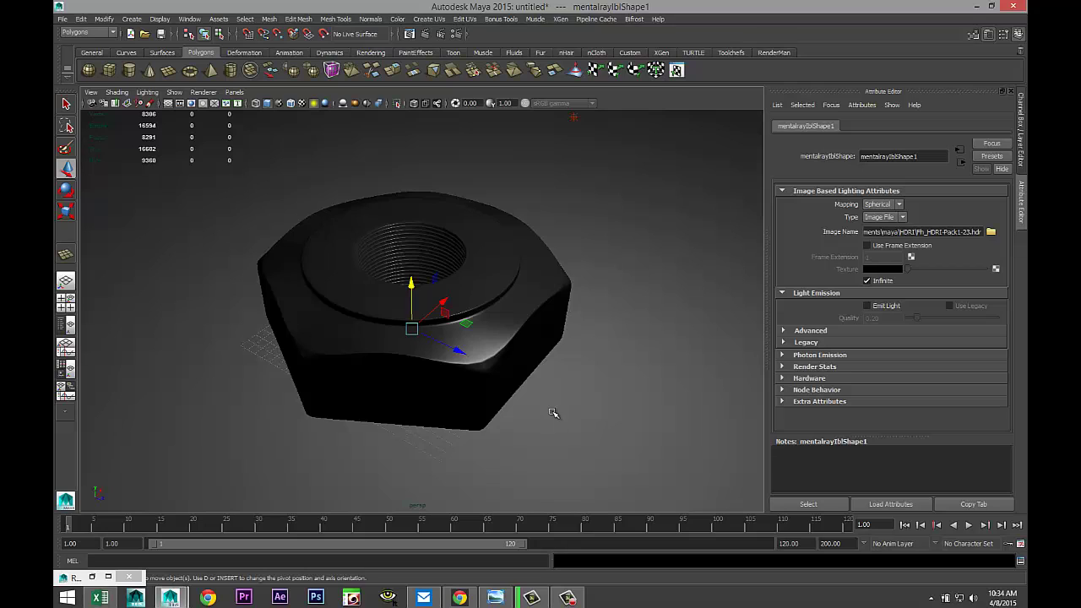
# Display the resolution gate in the perspective view and frame the whole nut inside it from a slightly rotated angle.
pyautogui.click(191, 103)
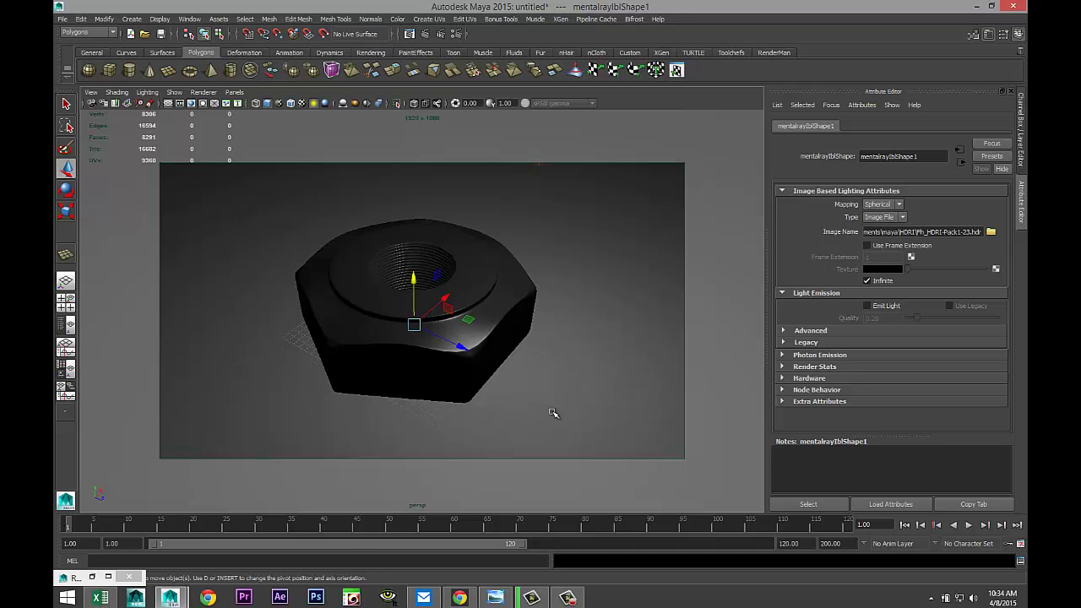
pyautogui.moveTo(553, 413)
pyautogui.keyDown('alt'); pyautogui.mouseDown(button='middle')
pyautogui.moveTo(496, 388)
pyautogui.moveTo(507, 397)
pyautogui.mouseUp(button='middle'); pyautogui.keyUp('alt')
pyautogui.scroll(3, 553, 413)
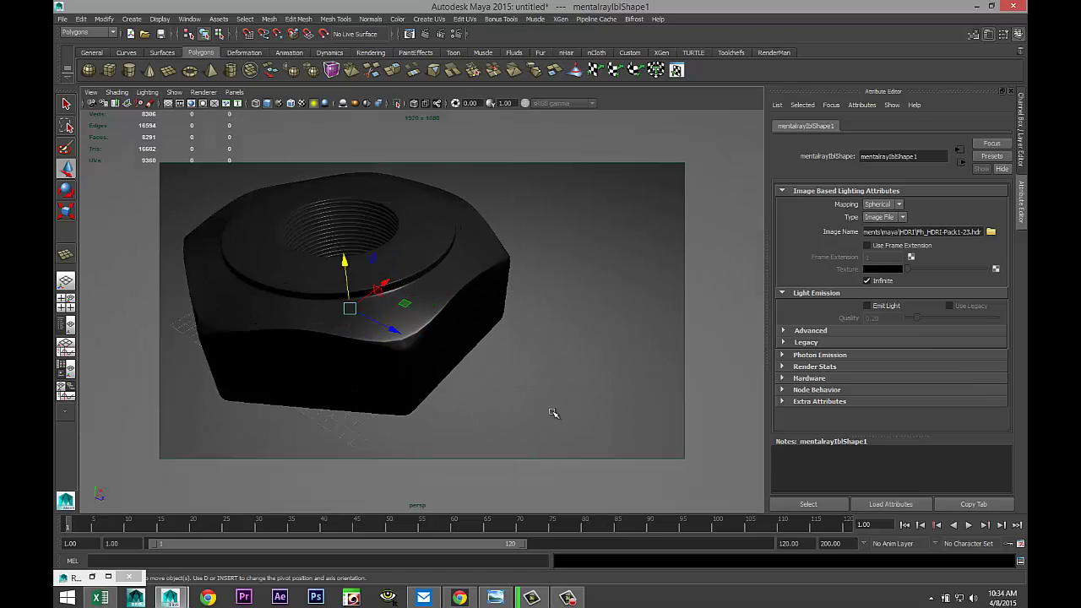
pyautogui.keyDown('alt'); pyautogui.moveTo(553, 413); pyautogui.dragTo(577, 400); pyautogui.keyUp('alt')
pyautogui.scroll(-2, 553, 413)
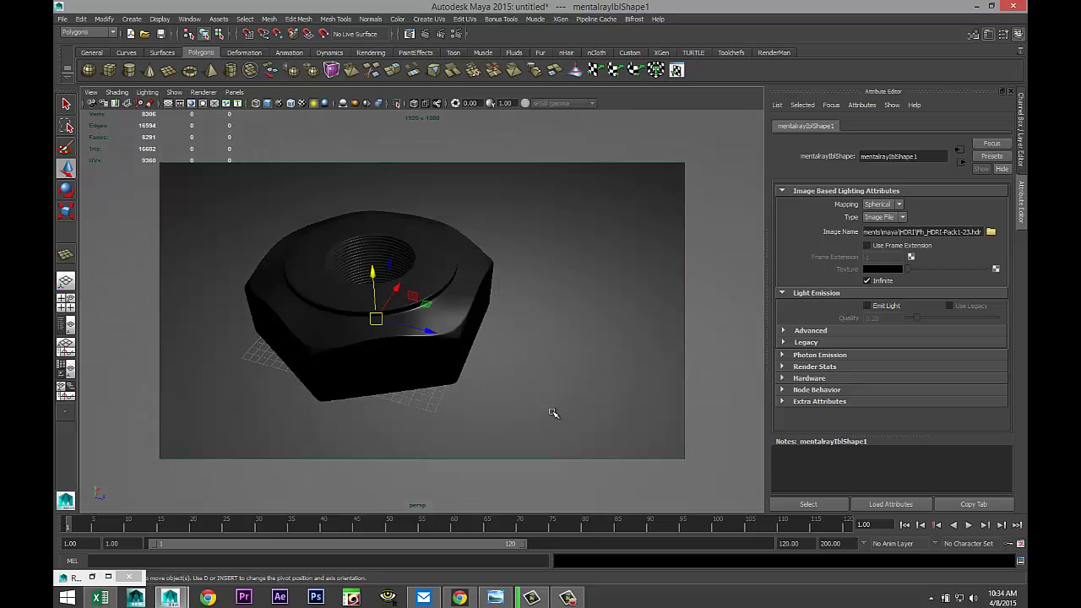